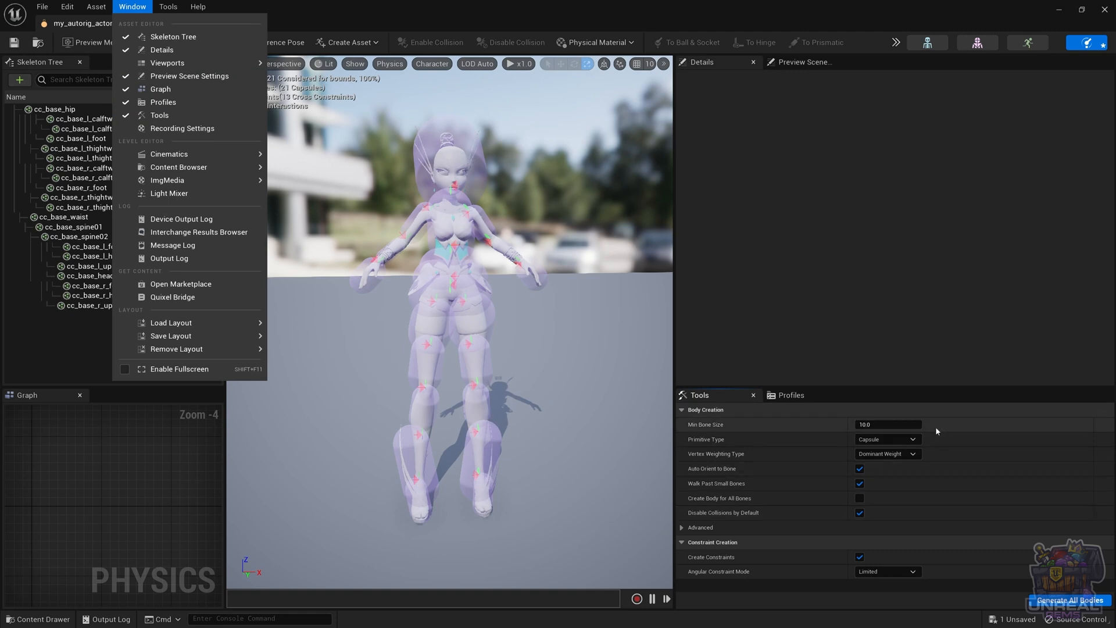
Set the minimum bone size to 100 and generate all physics bodies
{"action": "left_click", "coordinate": [956, 428]}
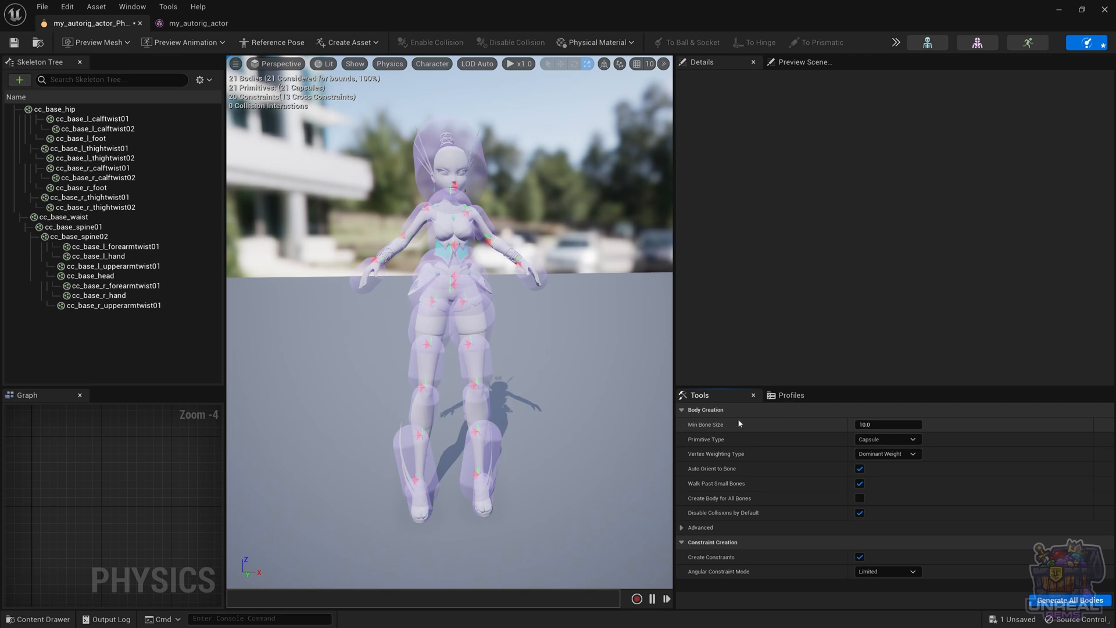
{"action": "left_click", "coordinate": [879, 428]}
{"action": "type", "text": "1"}
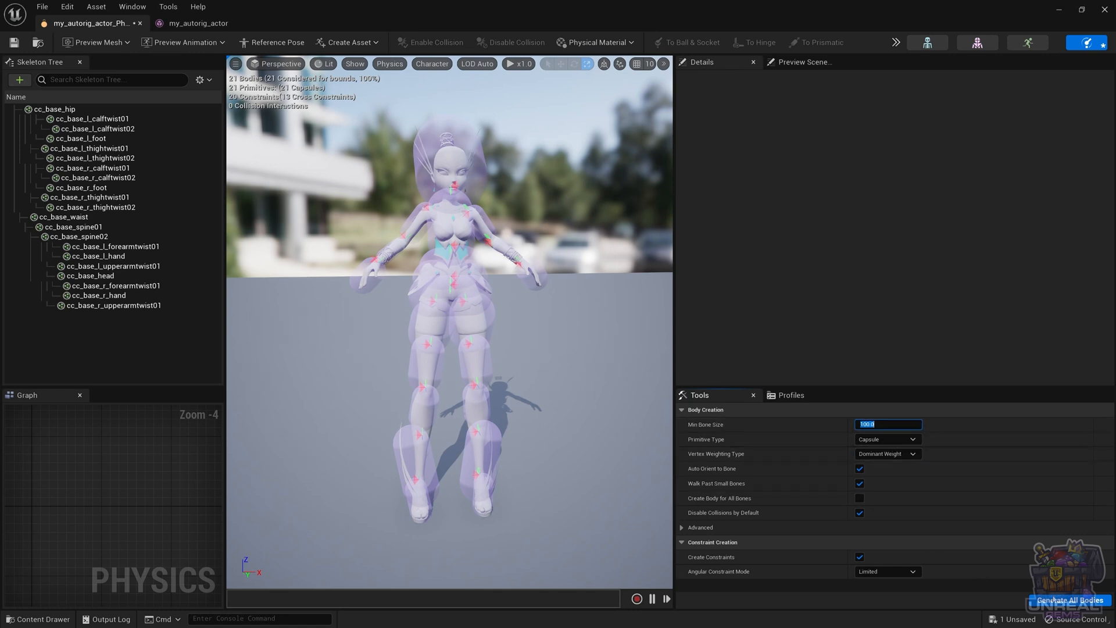
{"action": "left_click", "coordinate": [1070, 600]}
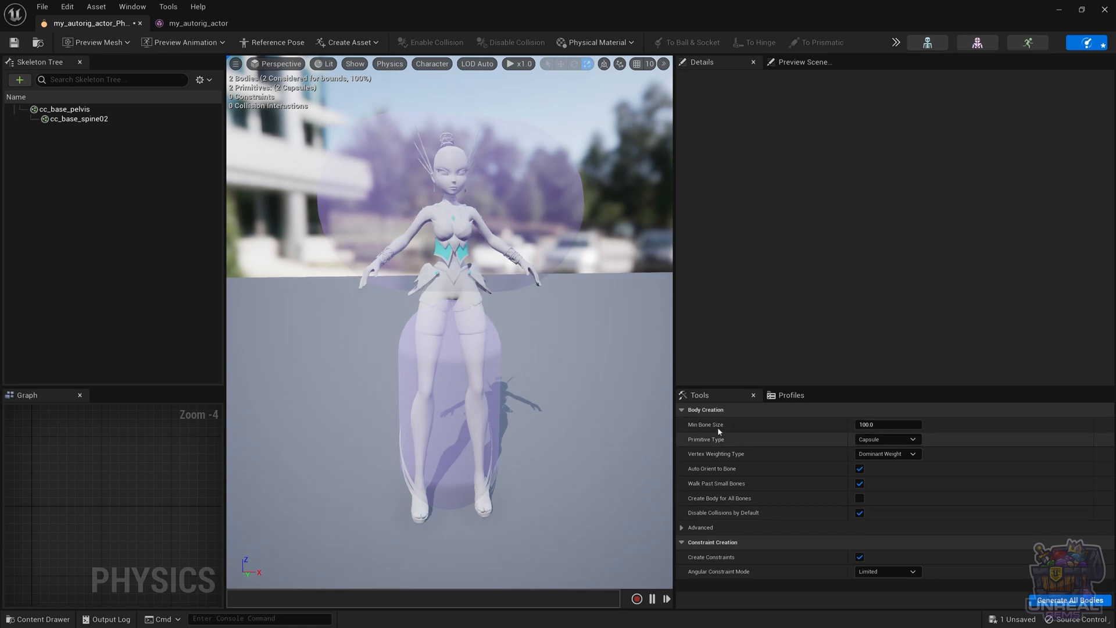
Set the minimum bone size to 4 and generate all bodies again, checking the skeleton tree's bone list
{"action": "left_click", "coordinate": [881, 425]}
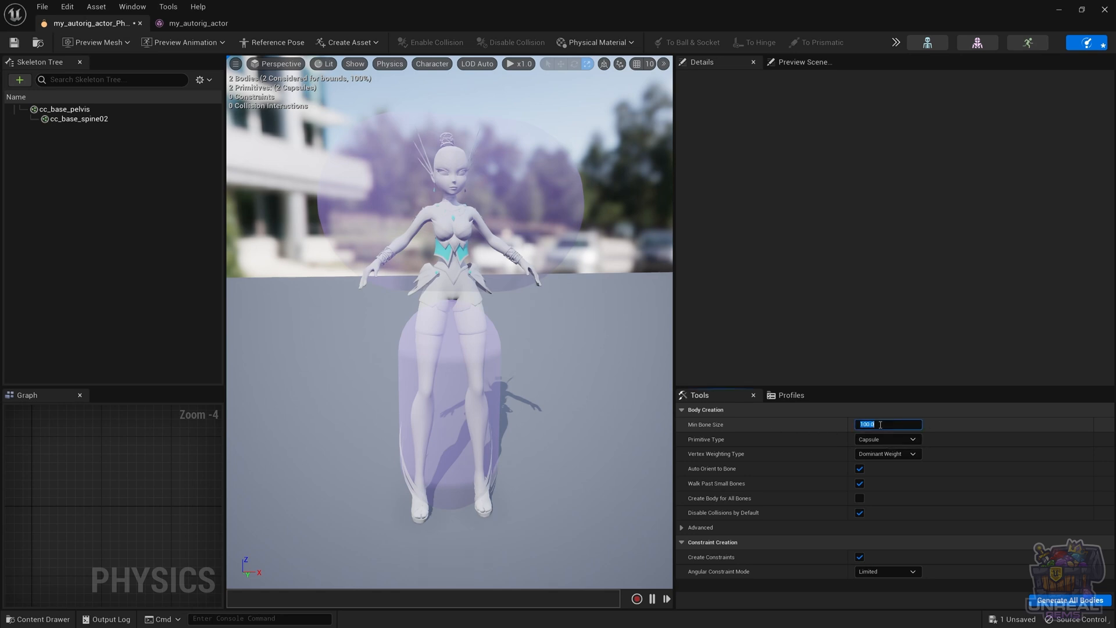
{"action": "type", "text": "4"}
{"action": "left_click", "coordinate": [1071, 601]}
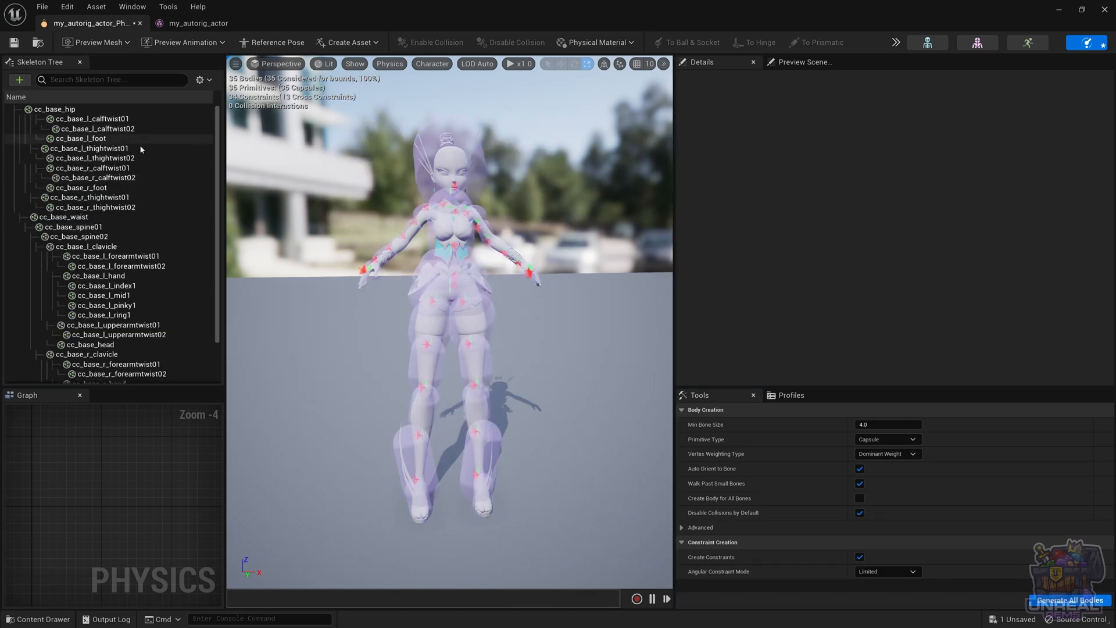
{"action": "scroll", "coordinate": [64, 372], "scroll_direction": "down", "scroll_amount": 3}
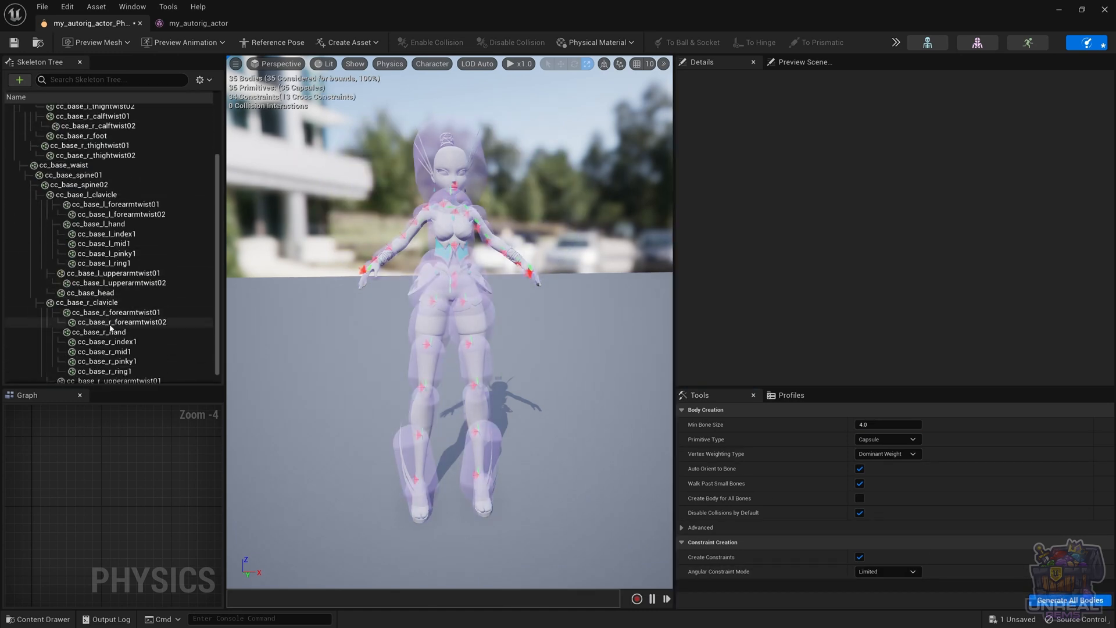
Set the minimum bone size to 8 and regenerate all physics bodies
{"action": "left_click", "coordinate": [877, 422]}
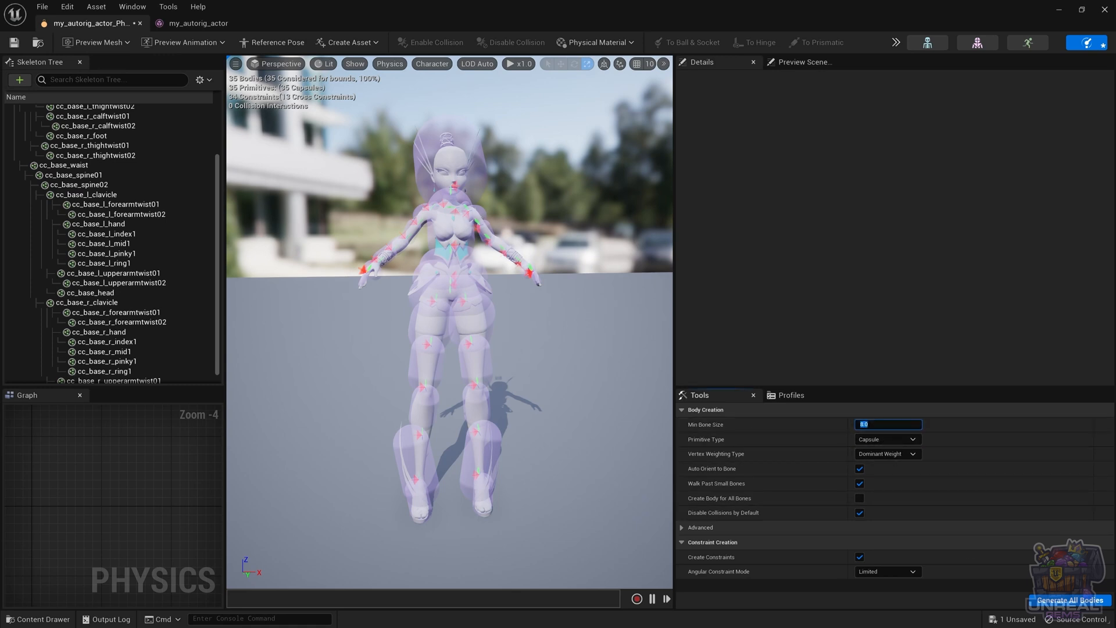
{"action": "left_click", "coordinate": [1070, 600]}
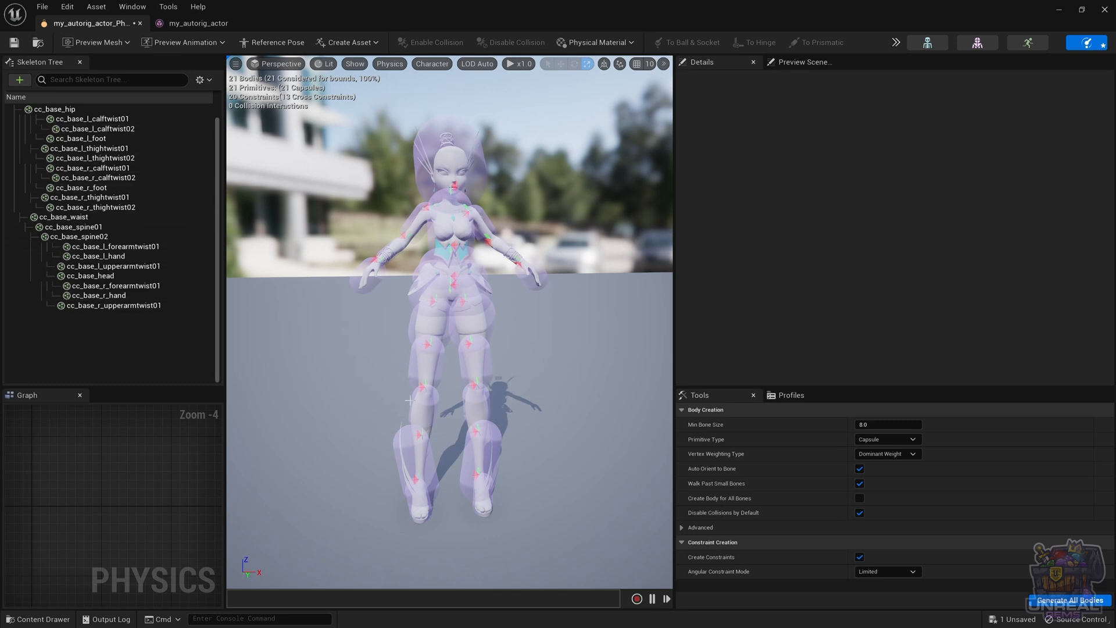
Examine the right calf bodies cc_base_r_calftwist01 and cc_base_r_calftwist02 from the front and side for how they fit the leg
{"action": "left_click_drag", "start_coordinate": [421, 492], "coordinate": [540, 433], "text": "alt"}
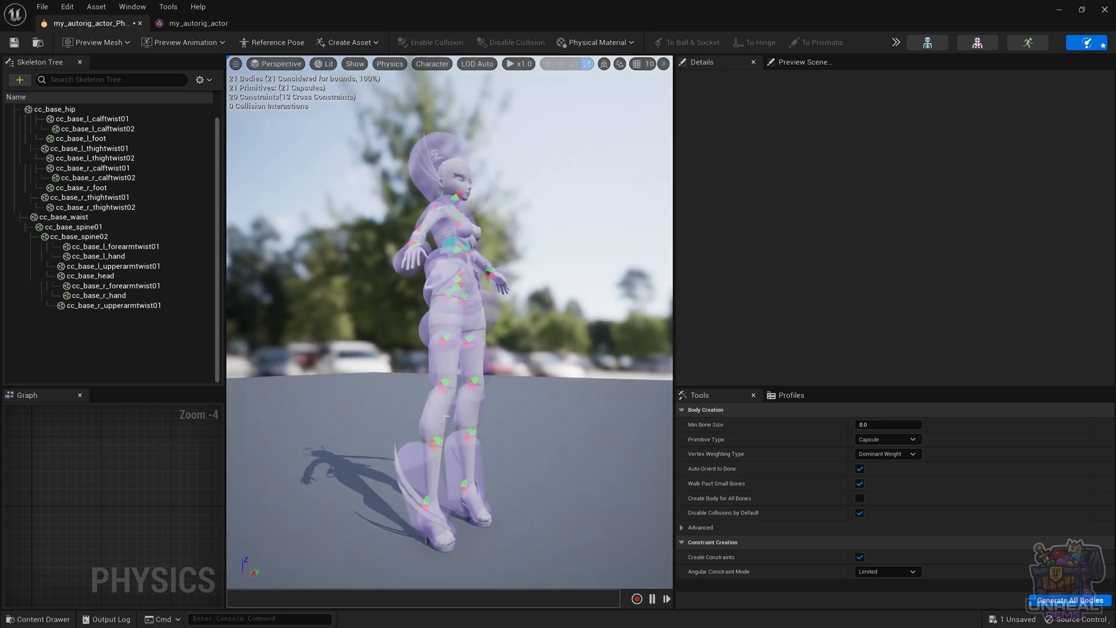
{"action": "left_click_drag", "start_coordinate": [507, 349], "coordinate": [431, 461], "text": "alt"}
{"action": "left_click", "coordinate": [431, 460]}
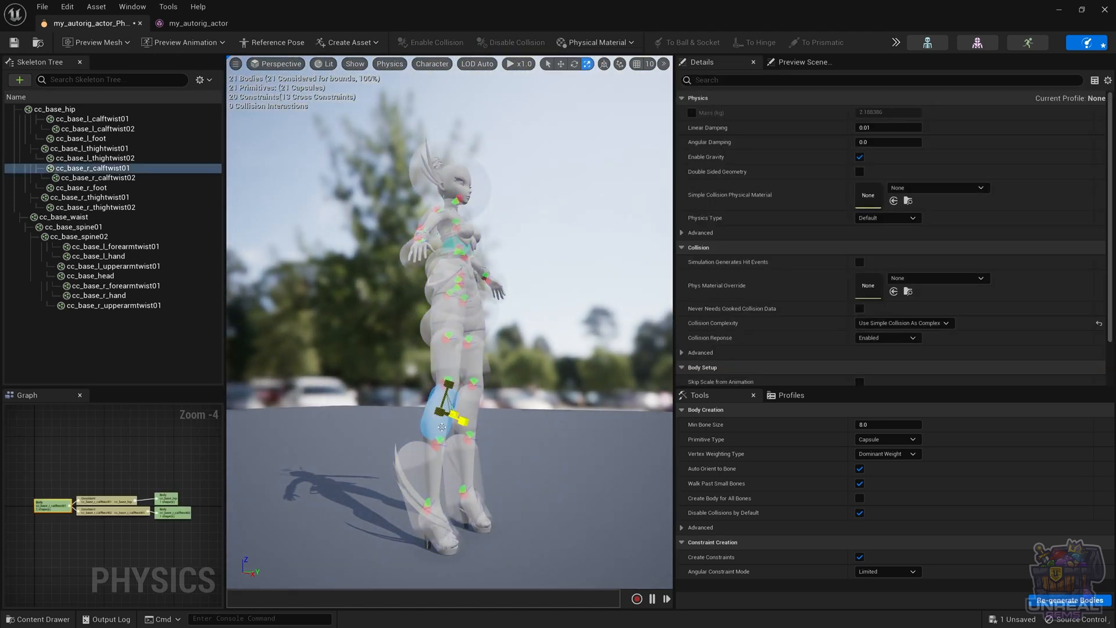
{"action": "left_click", "coordinate": [434, 414]}
{"action": "left_click", "coordinate": [422, 482]}
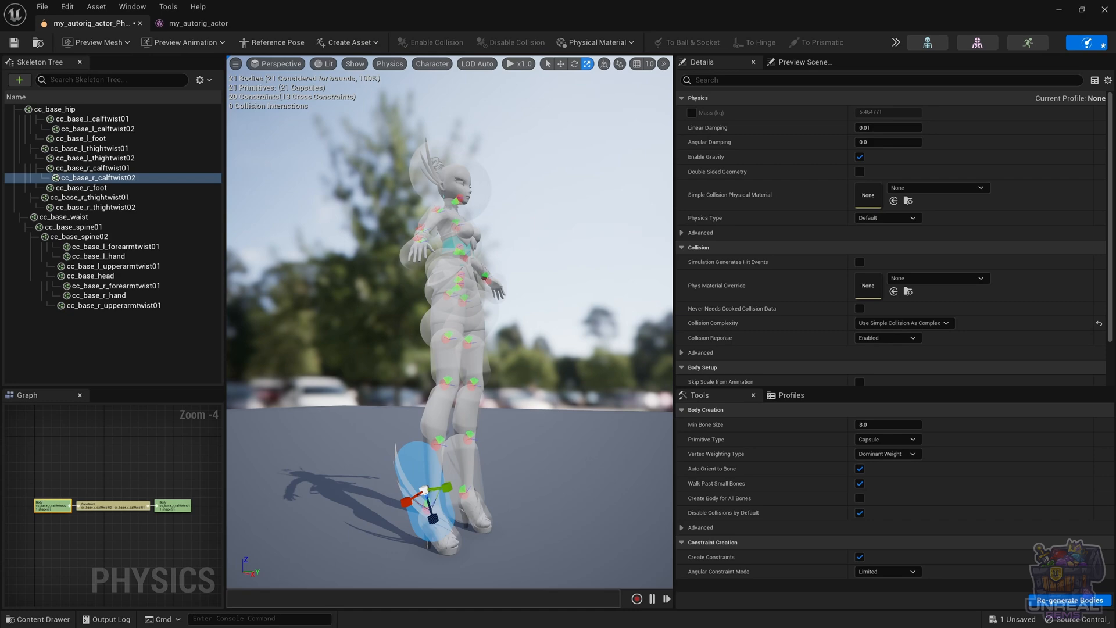
{"action": "left_click_drag", "start_coordinate": [391, 439], "coordinate": [256, 469], "text": "alt"}
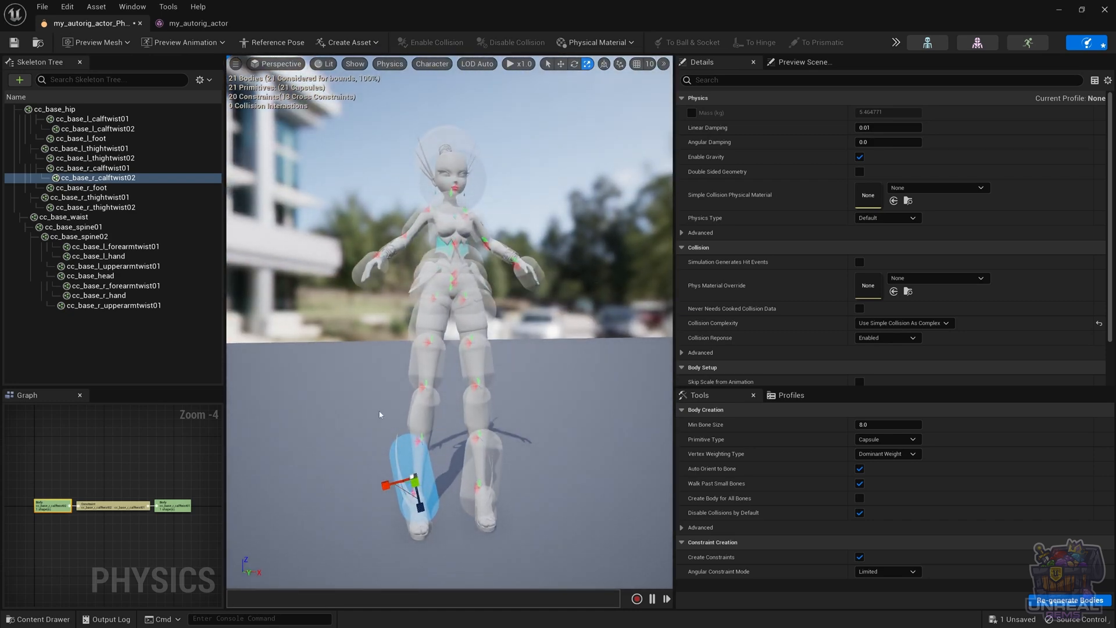
{"action": "left_click_drag", "start_coordinate": [380, 414], "coordinate": [374, 444], "text": "alt"}
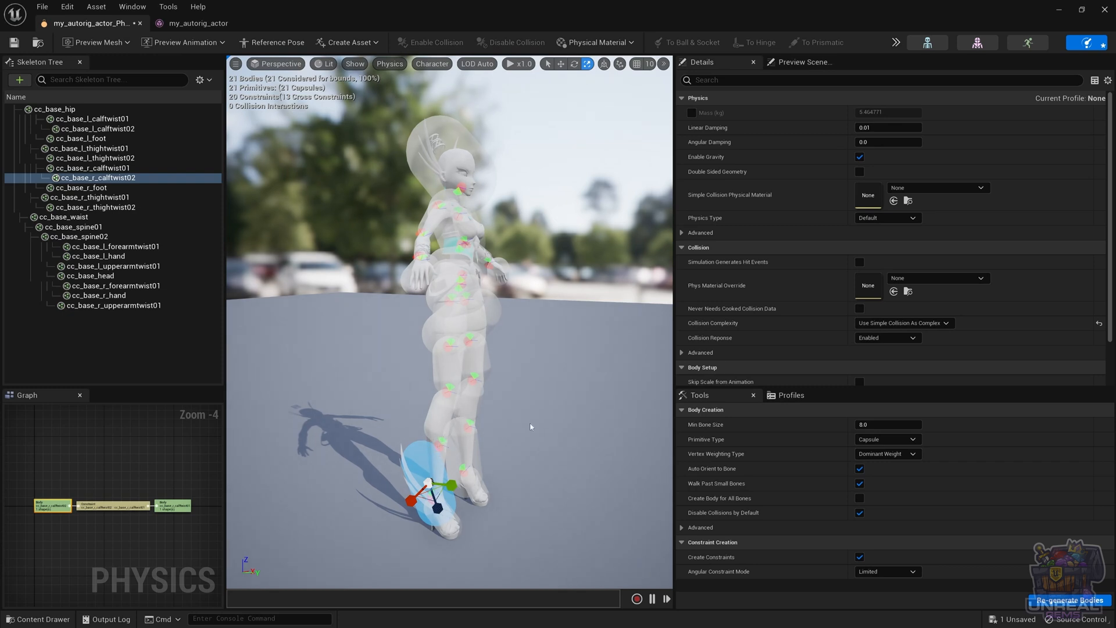
{"action": "left_click_drag", "start_coordinate": [531, 427], "coordinate": [453, 430], "text": "alt"}
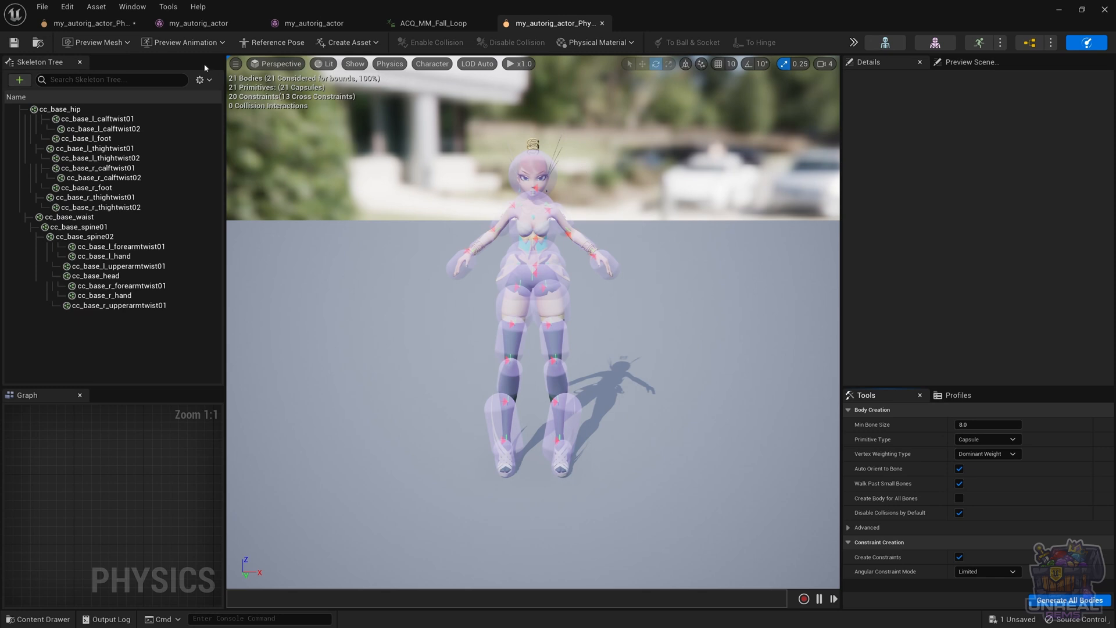
Preview the ACQ_MF_Walk_Fwd animation on the character and pause it mid-stride to inspect the bodies
{"action": "left_click", "coordinate": [176, 42]}
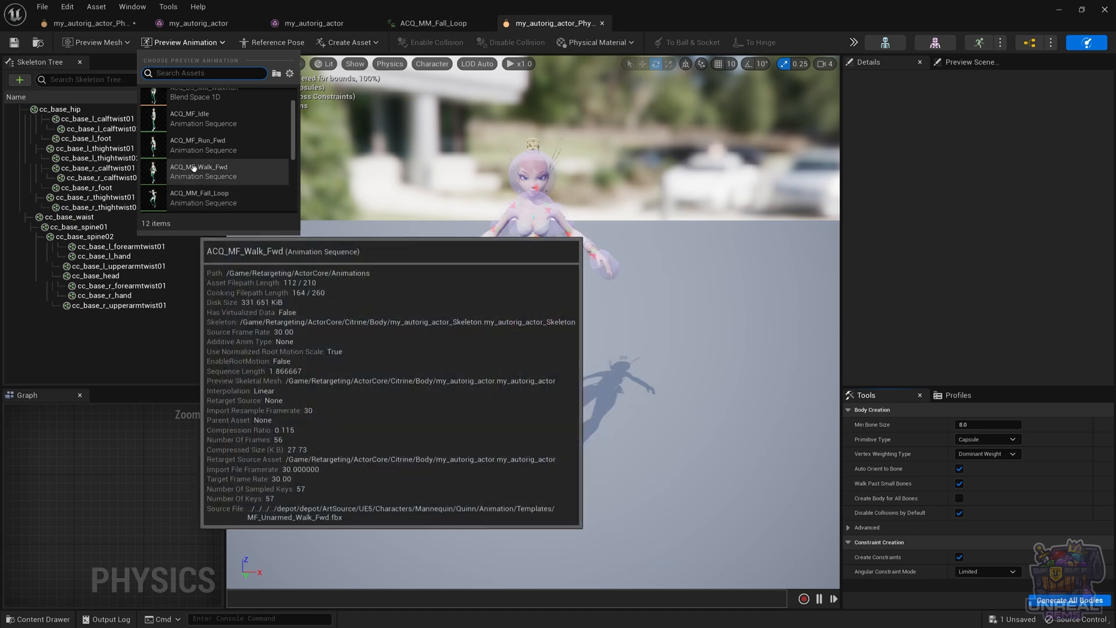
{"action": "left_click", "coordinate": [193, 170]}
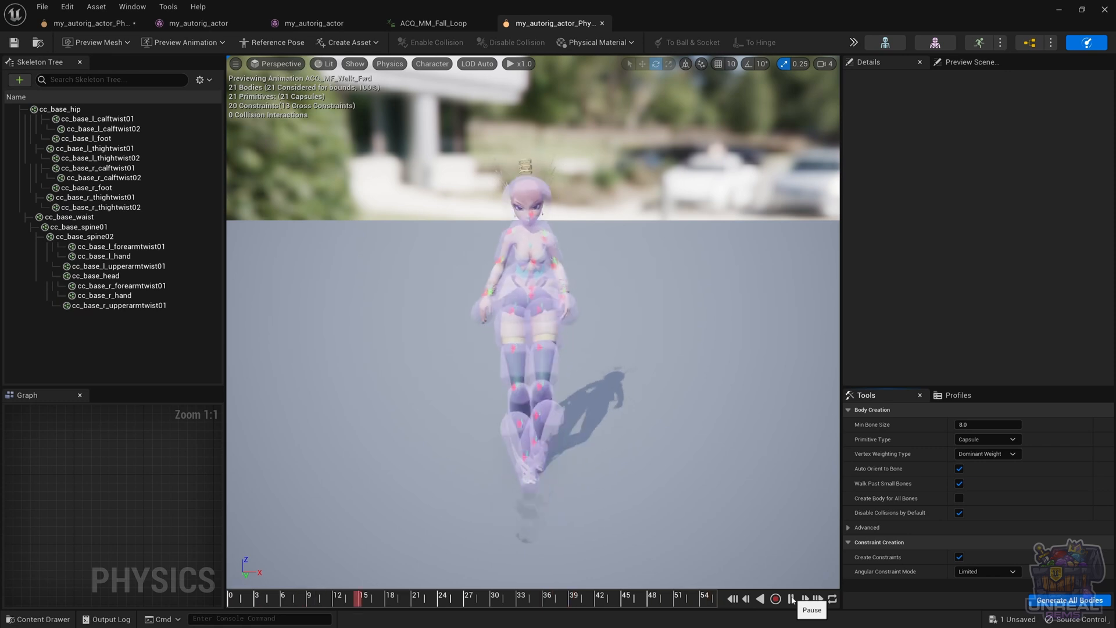
{"action": "left_click", "coordinate": [792, 599]}
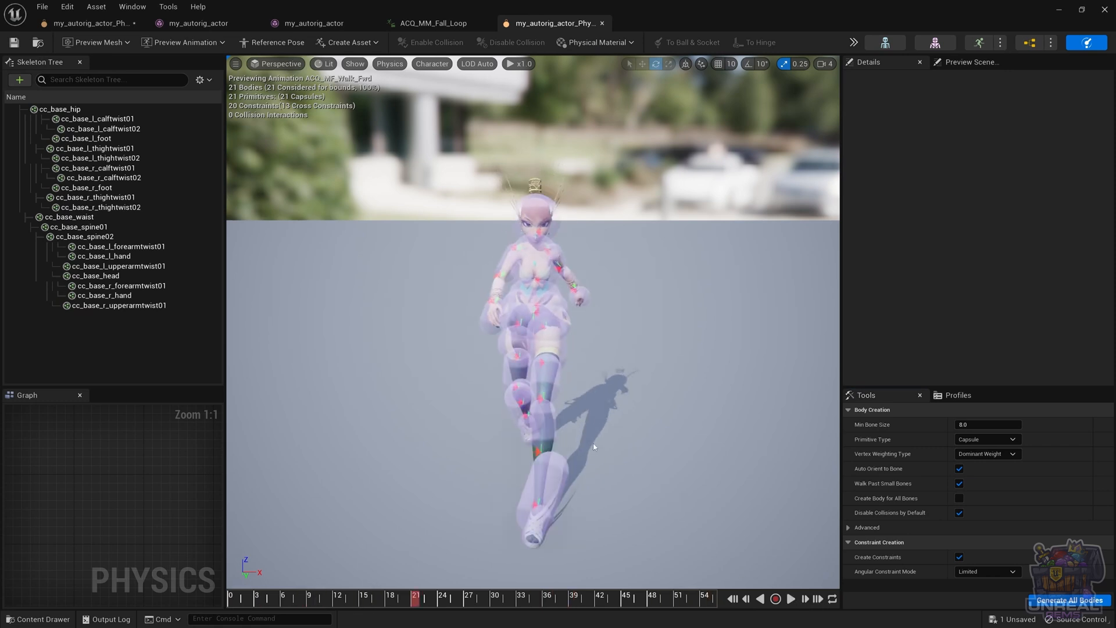
{"action": "left_click_drag", "start_coordinate": [512, 325], "coordinate": [604, 285], "text": "alt"}
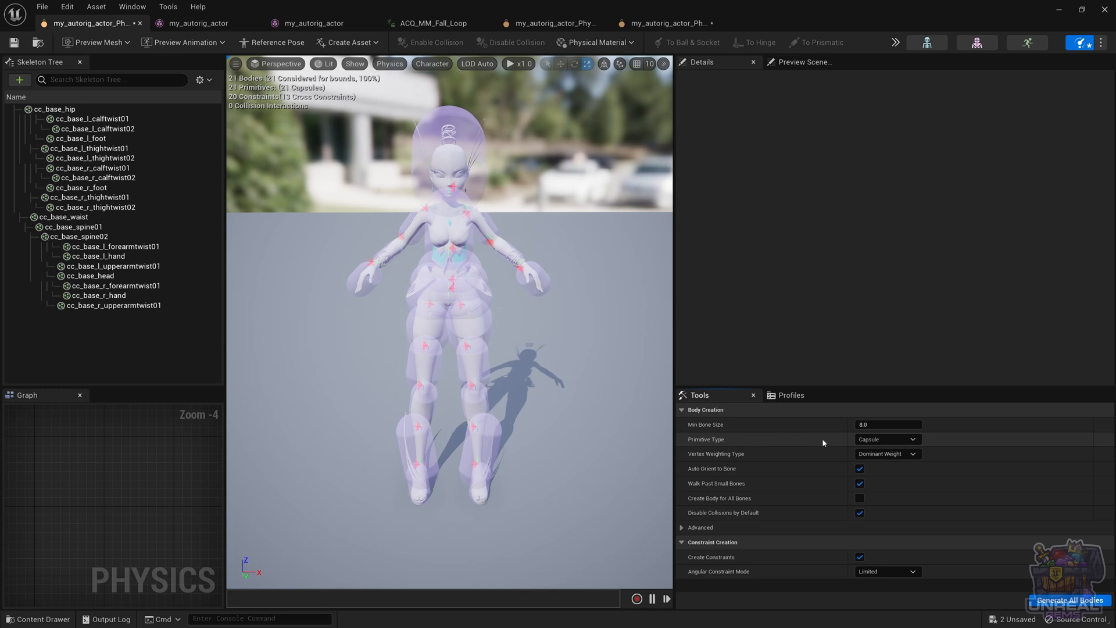
Set the primitive type for body creation to Sphere
{"action": "left_click", "coordinate": [884, 440]}
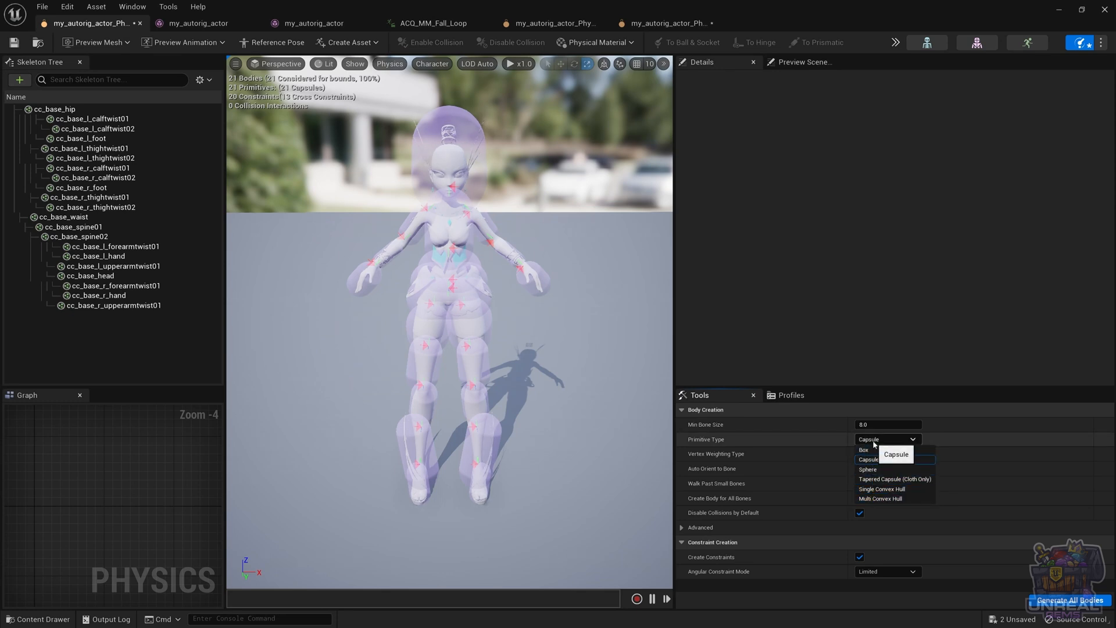
{"action": "left_click", "coordinate": [875, 443]}
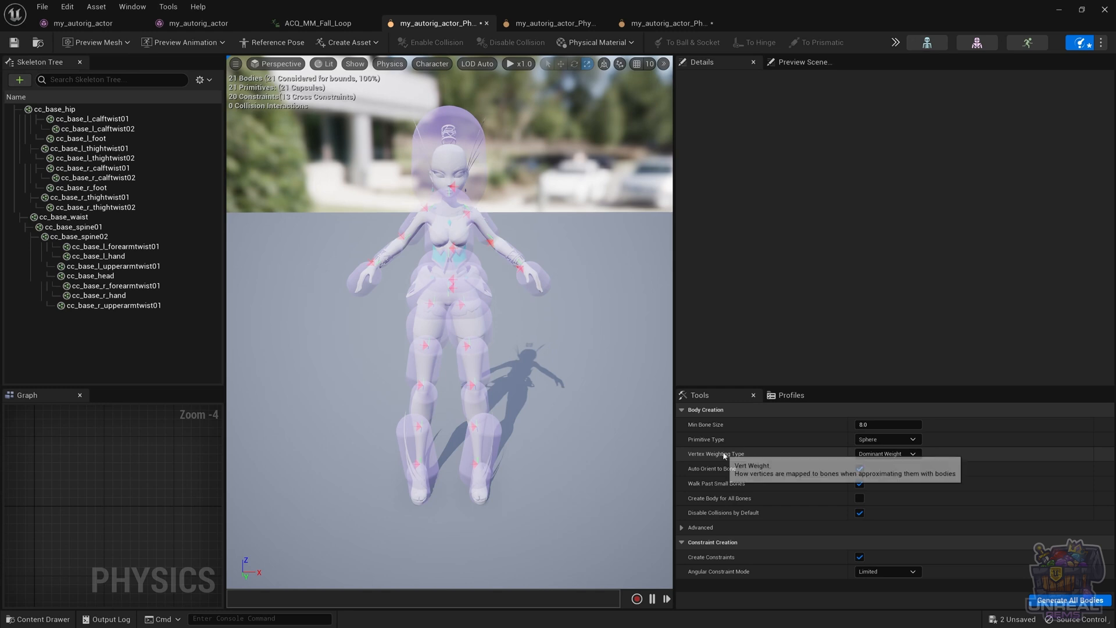
Review the available vertex weighting types, keeping Dominant Weight
{"action": "left_click", "coordinate": [884, 455]}
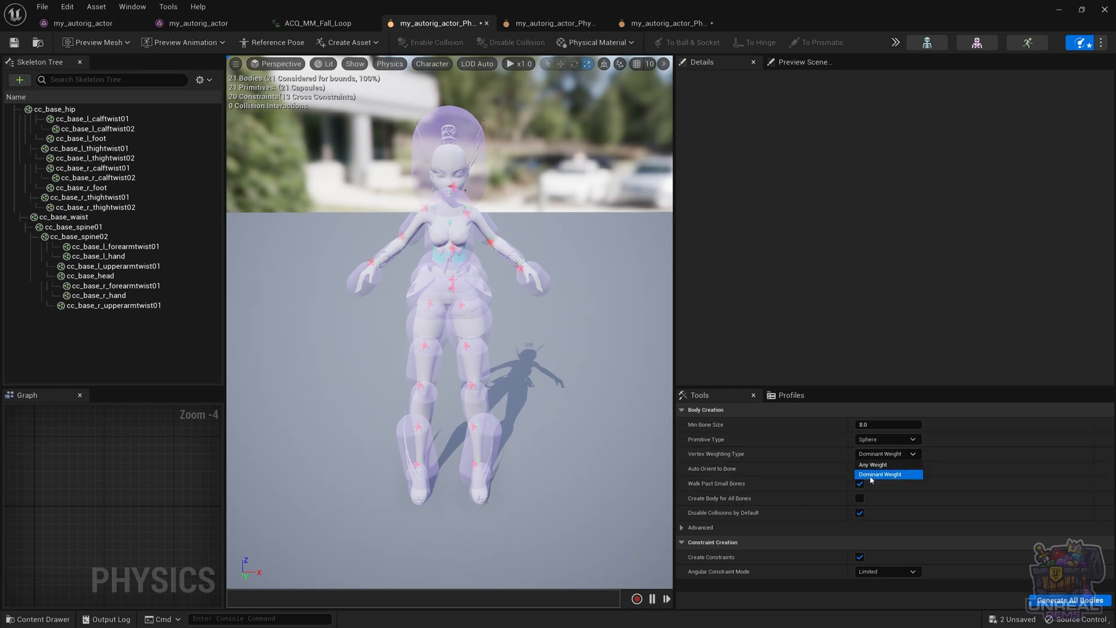
{"action": "left_click", "coordinate": [741, 457]}
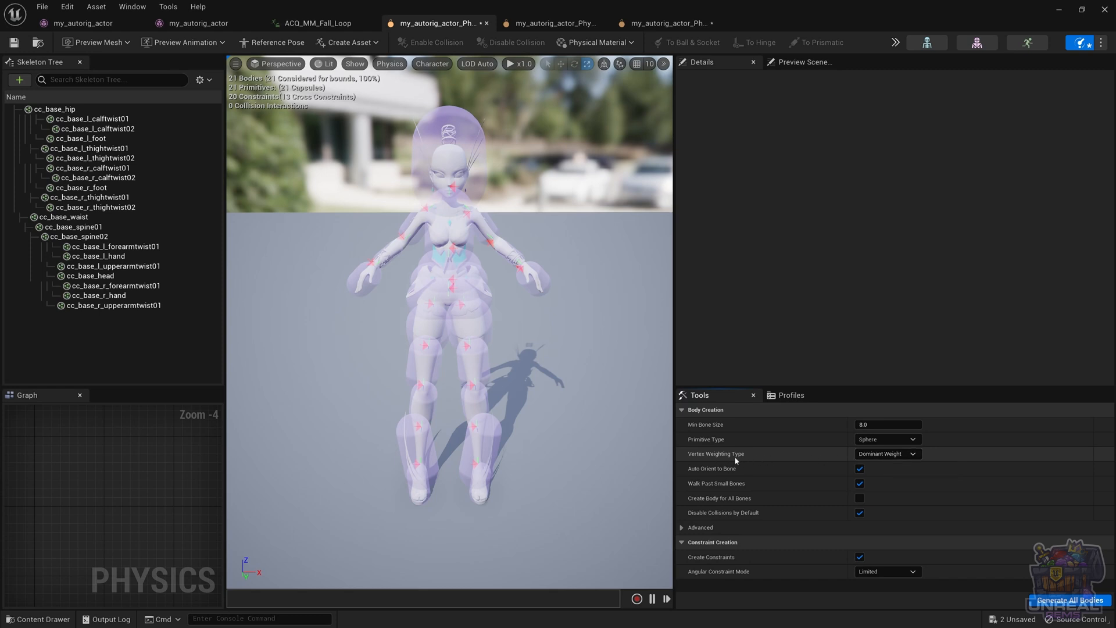
{"action": "left_click", "coordinate": [870, 455]}
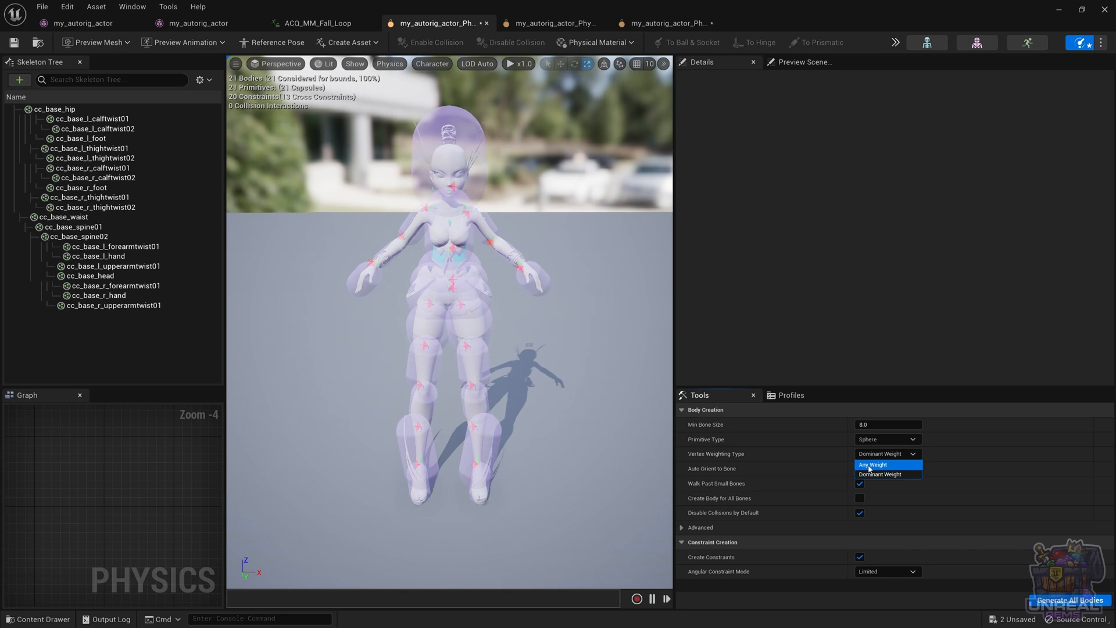
{"action": "left_click", "coordinate": [754, 459]}
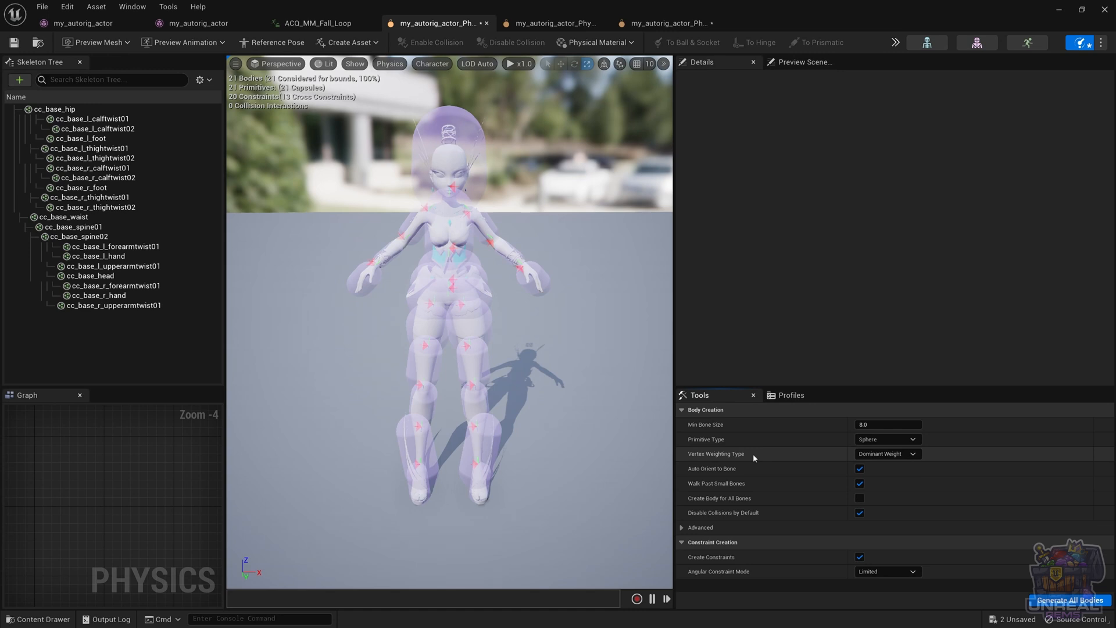
{"action": "left_click", "coordinate": [901, 456]}
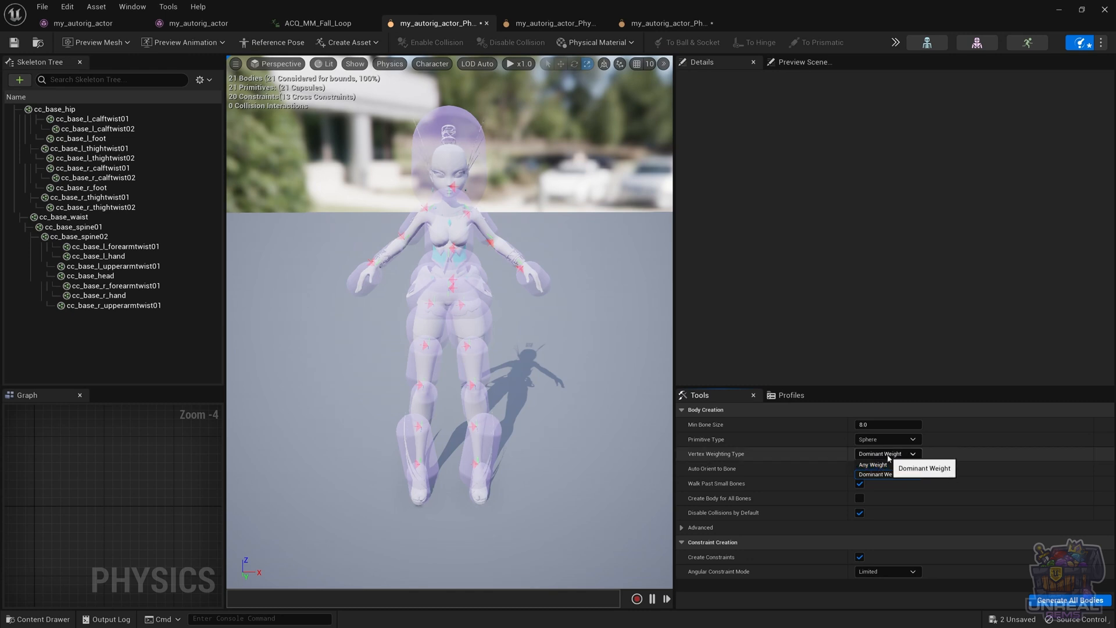
{"action": "left_click", "coordinate": [887, 453]}
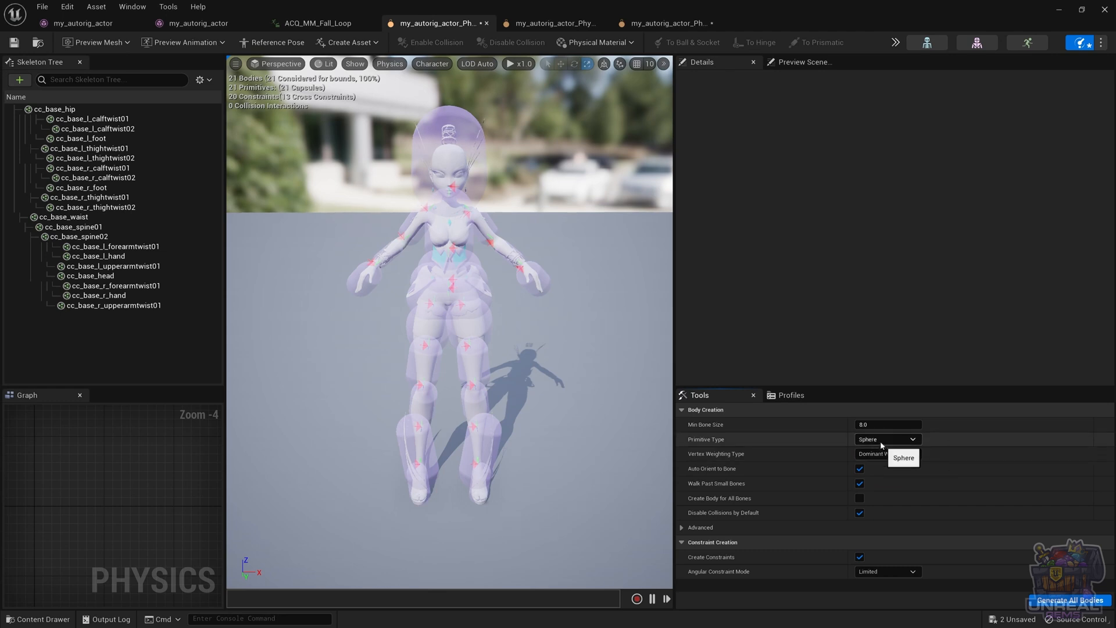
Set the primitive type for body creation back to Capsule
{"action": "left_click", "coordinate": [882, 441]}
{"action": "left_click", "coordinate": [881, 465]}
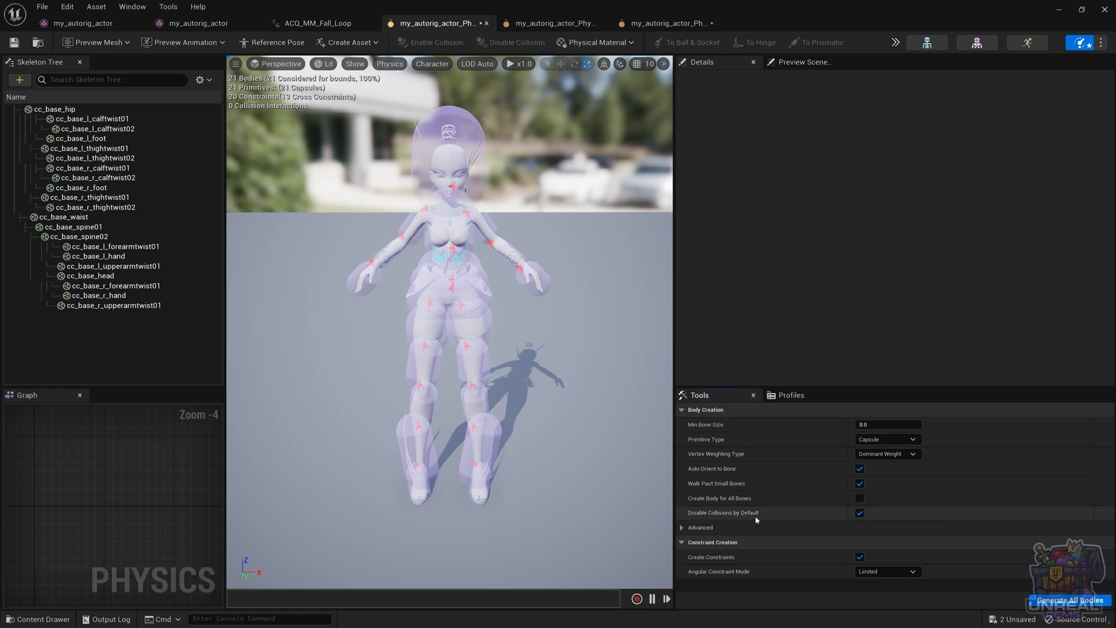
Expand the advanced body creation settings and examine the hull count alongside the Multi Convex Hull primitive option
{"action": "left_click", "coordinate": [700, 528]}
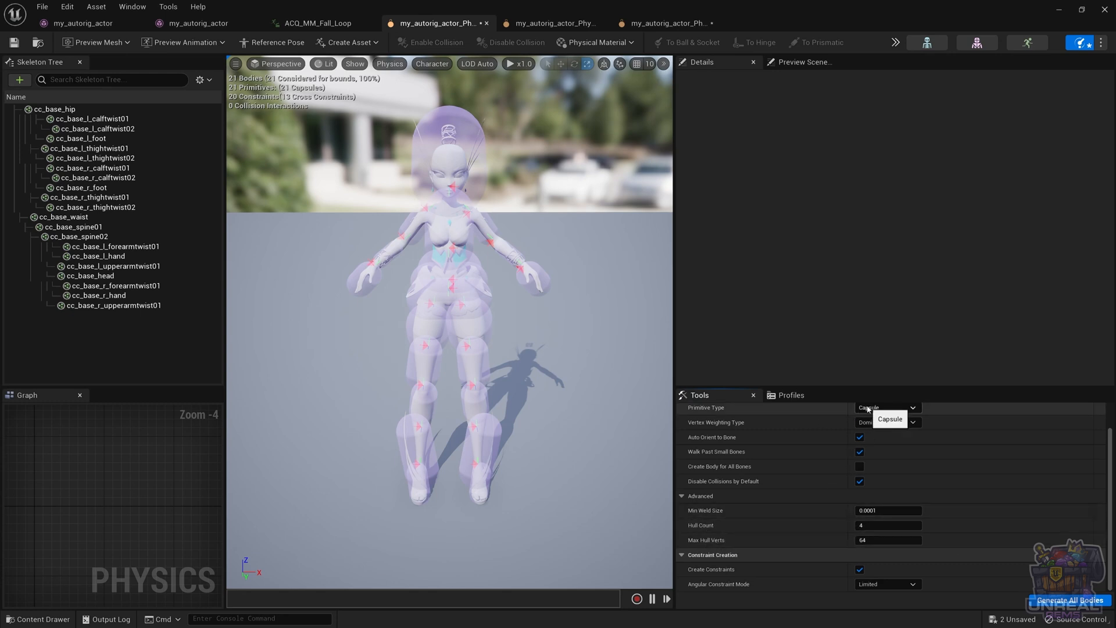
{"action": "left_click", "coordinate": [887, 407]}
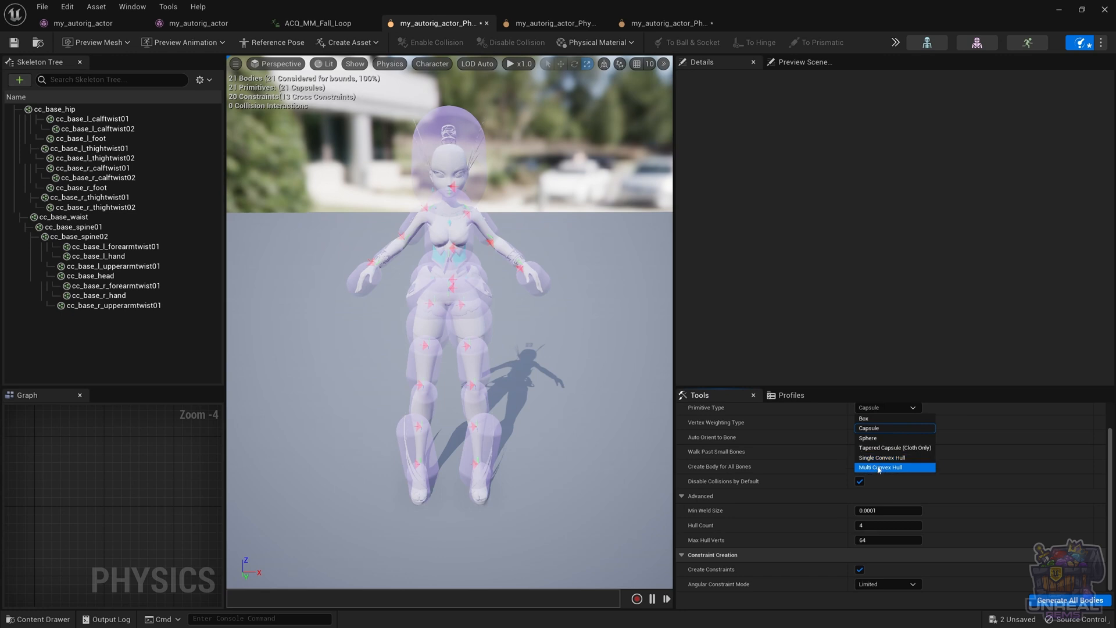
{"action": "left_click", "coordinate": [717, 528]}
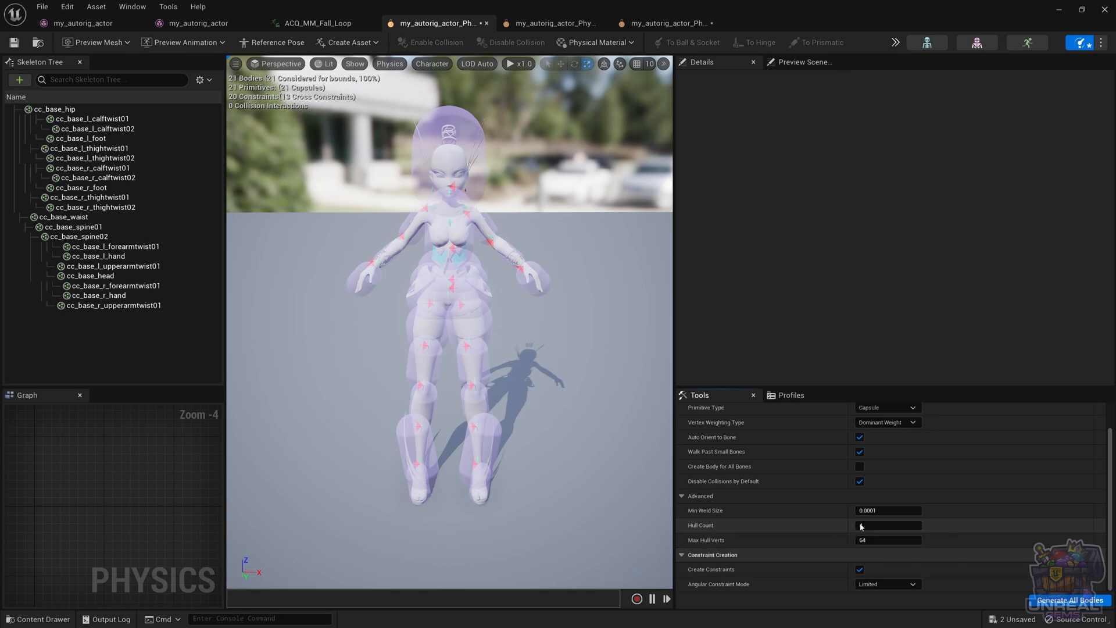
{"action": "type", "text": "4"}
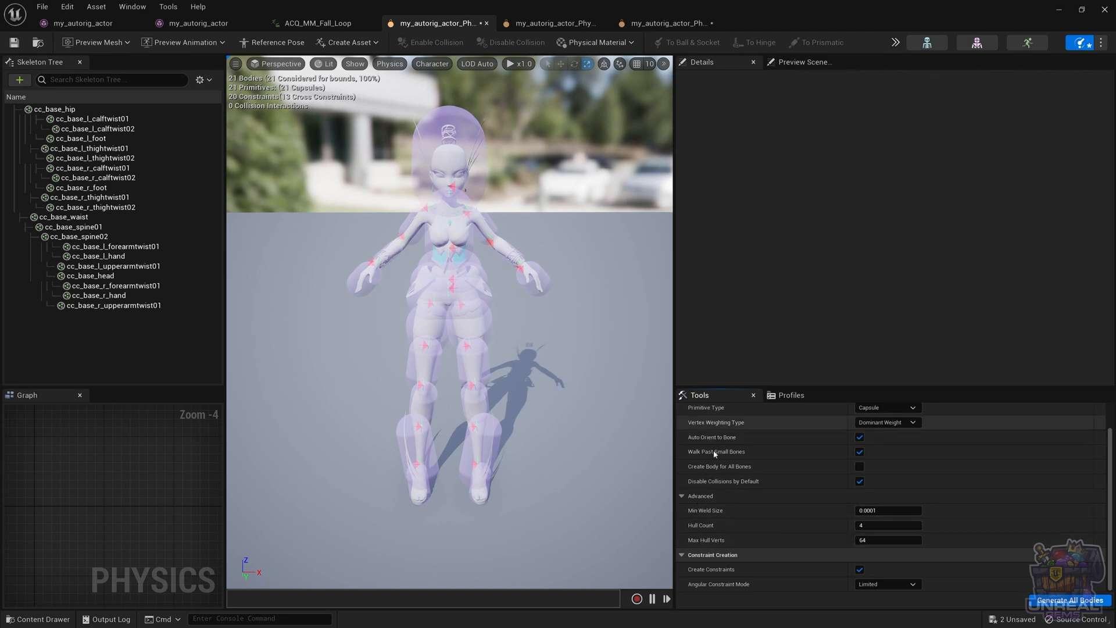
Select the cc_base_l_calftwist01 capsule body just below the character's left knee
{"action": "scroll", "coordinate": [715, 453], "scroll_direction": "up", "scroll_amount": 2}
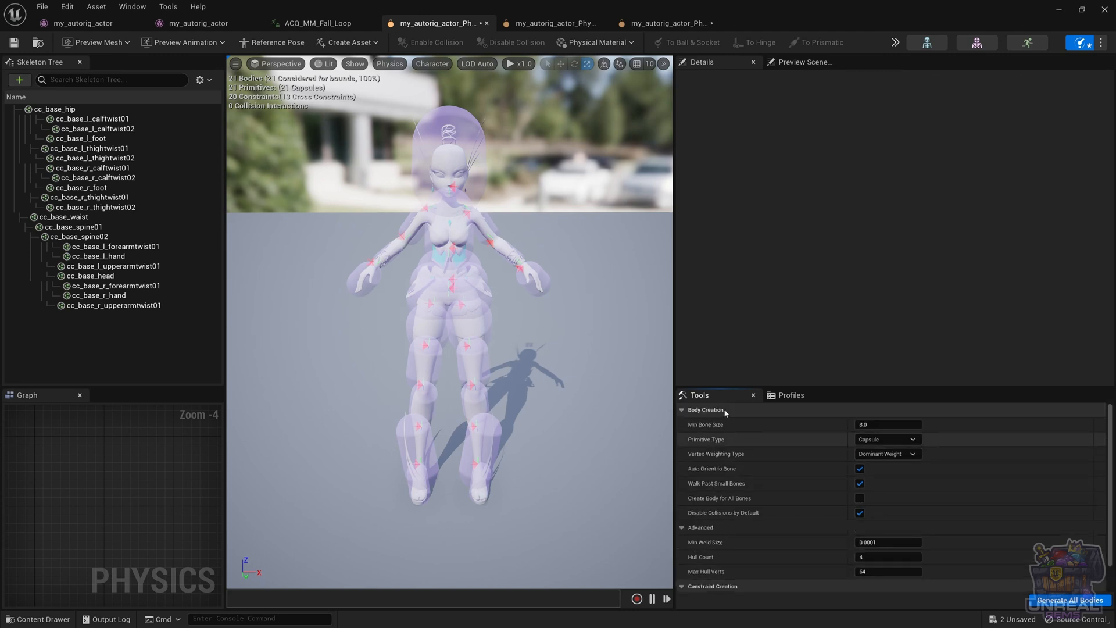
{"action": "scroll", "coordinate": [721, 462], "scroll_direction": "down", "scroll_amount": 2}
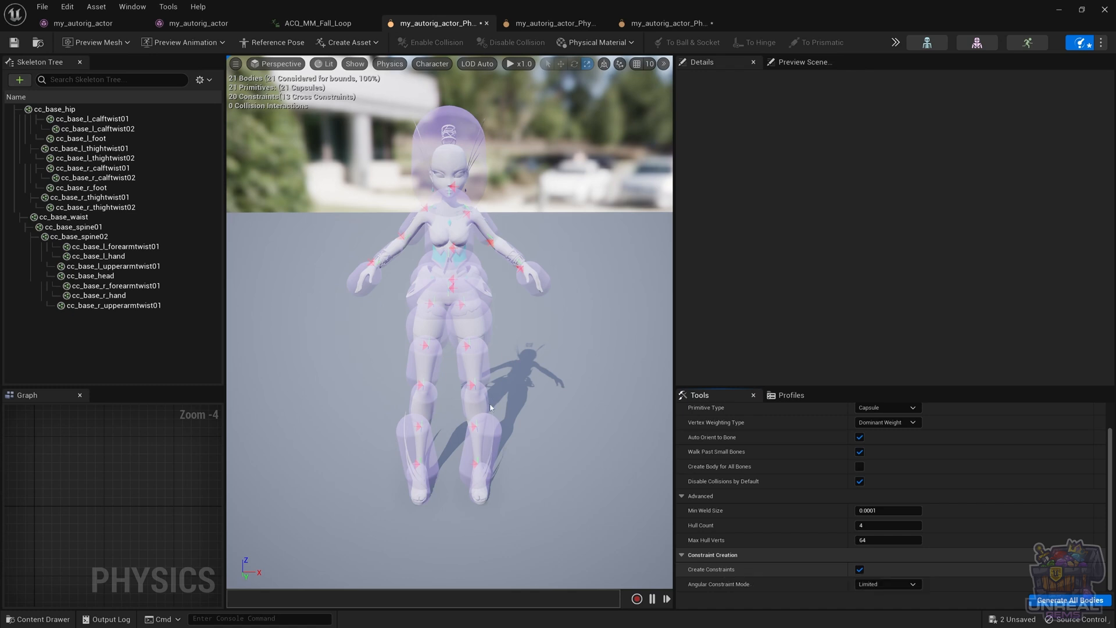
{"action": "left_click", "coordinate": [472, 393]}
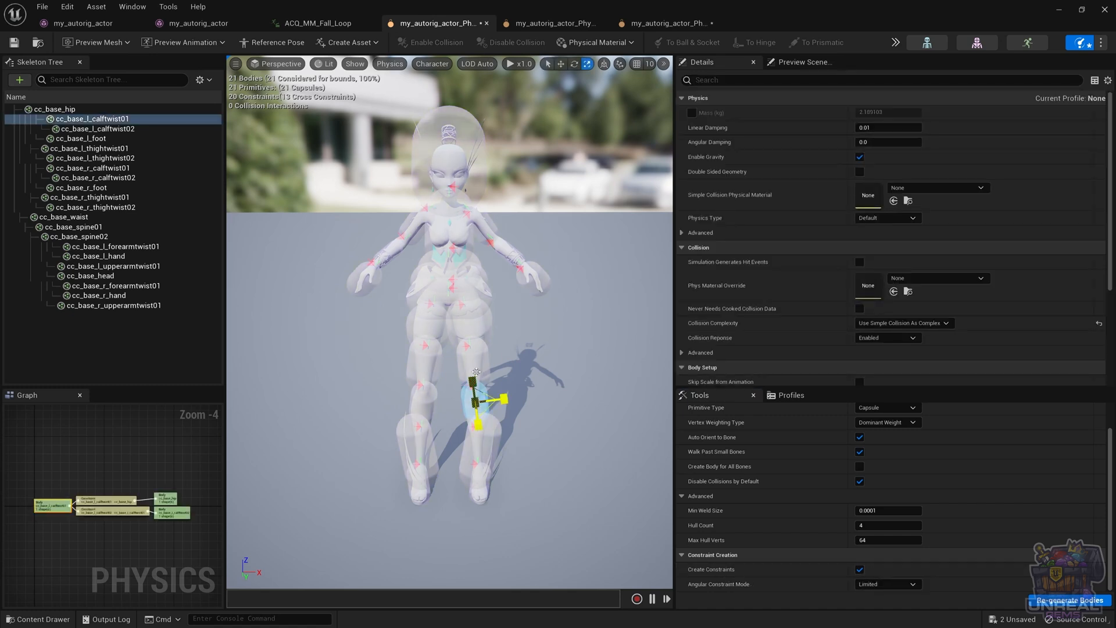
Select the cc_base_l_thightwist02 body on the character's left thigh and check the Angular Constraint Mode options
{"action": "left_click", "coordinate": [479, 360]}
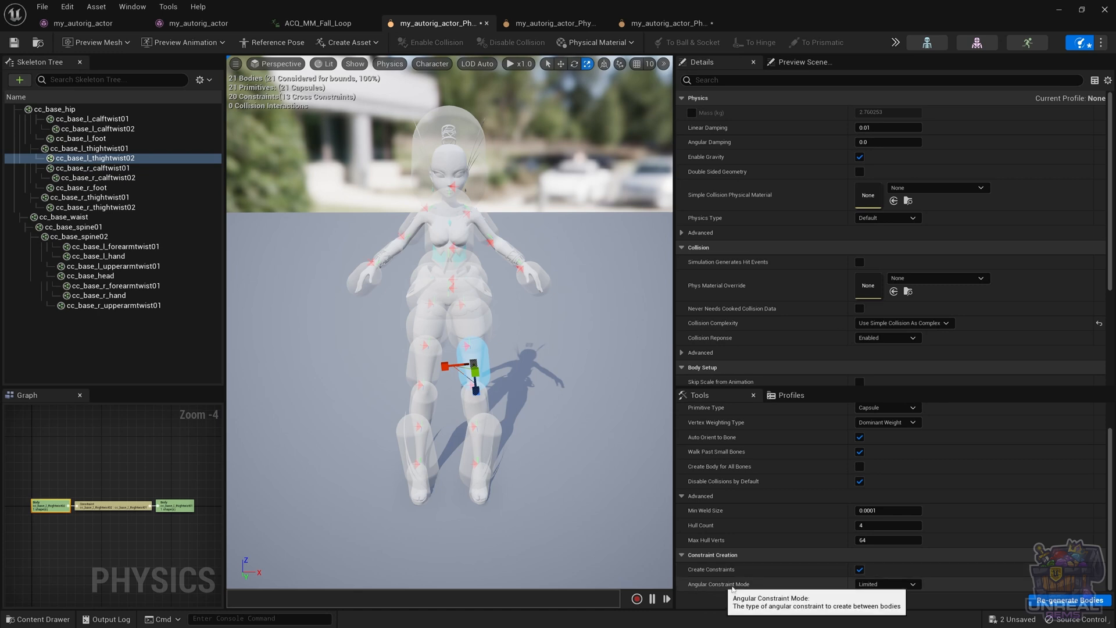
{"action": "left_click", "coordinate": [880, 584]}
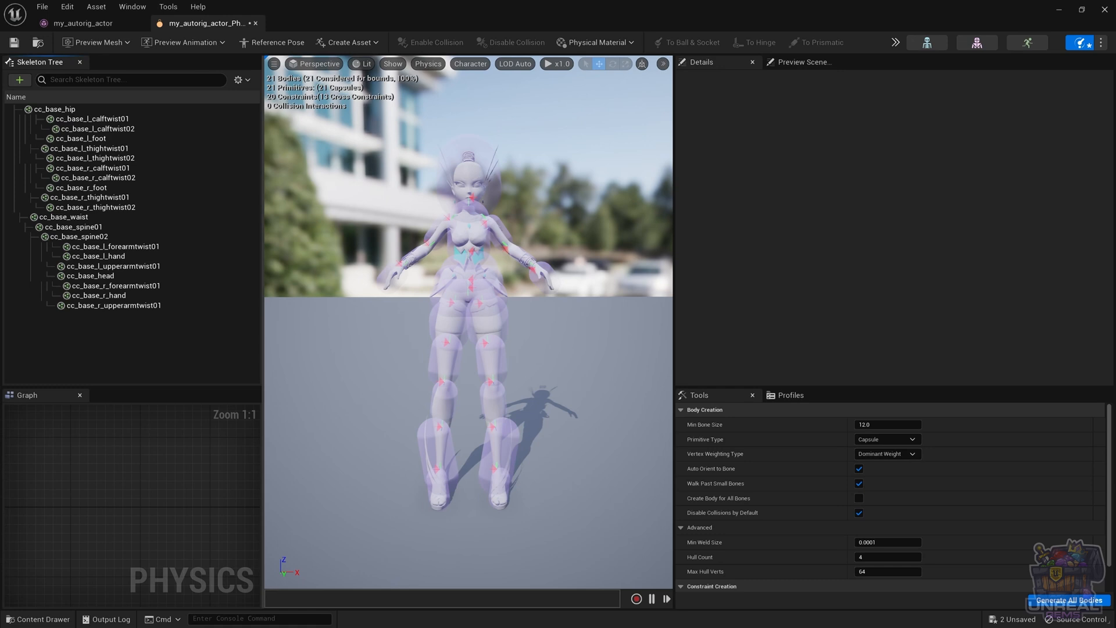
Select the cc_base_r_calftwist02 body on the character's right shin and examine the capsules around the lower legs
{"action": "left_click_drag", "start_coordinate": [469, 326], "coordinate": [416, 390], "text": "alt"}
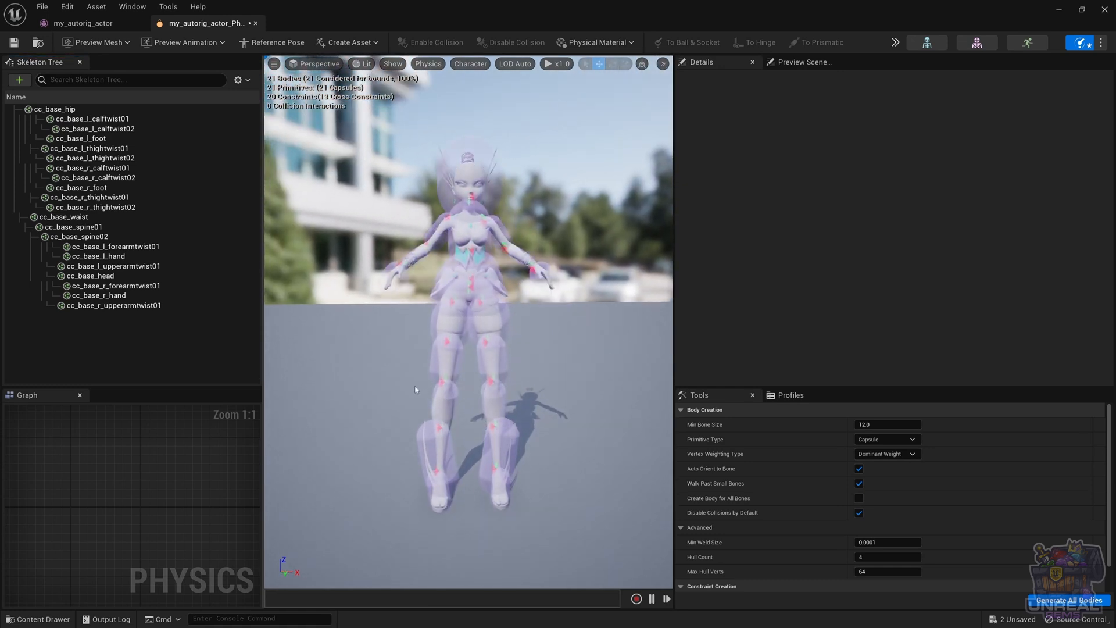
{"action": "left_click", "coordinate": [429, 440]}
{"action": "left_click_drag", "start_coordinate": [429, 440], "coordinate": [414, 419], "text": "alt"}
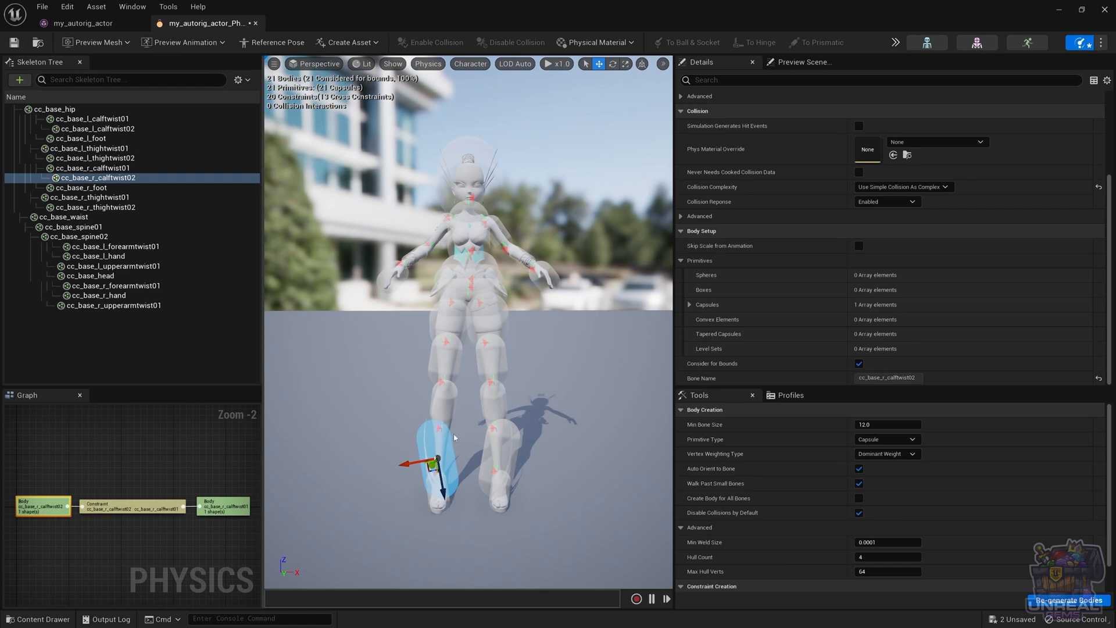
{"action": "scroll", "coordinate": [442, 402], "scroll_direction": "up", "scroll_amount": 5}
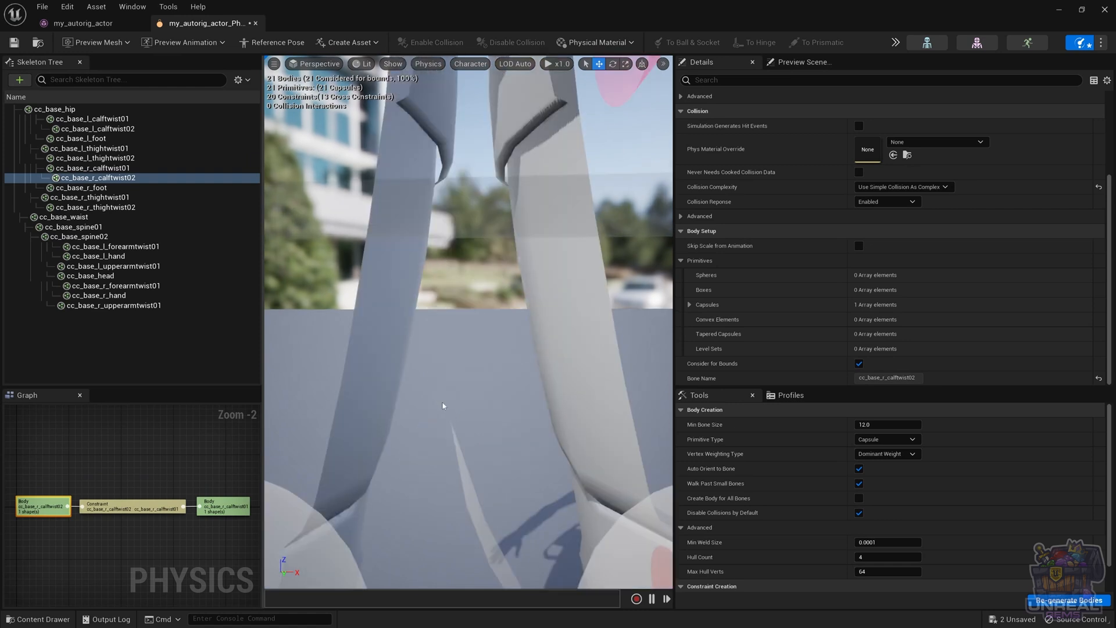
{"action": "scroll", "coordinate": [441, 403], "scroll_direction": "down", "scroll_amount": 3}
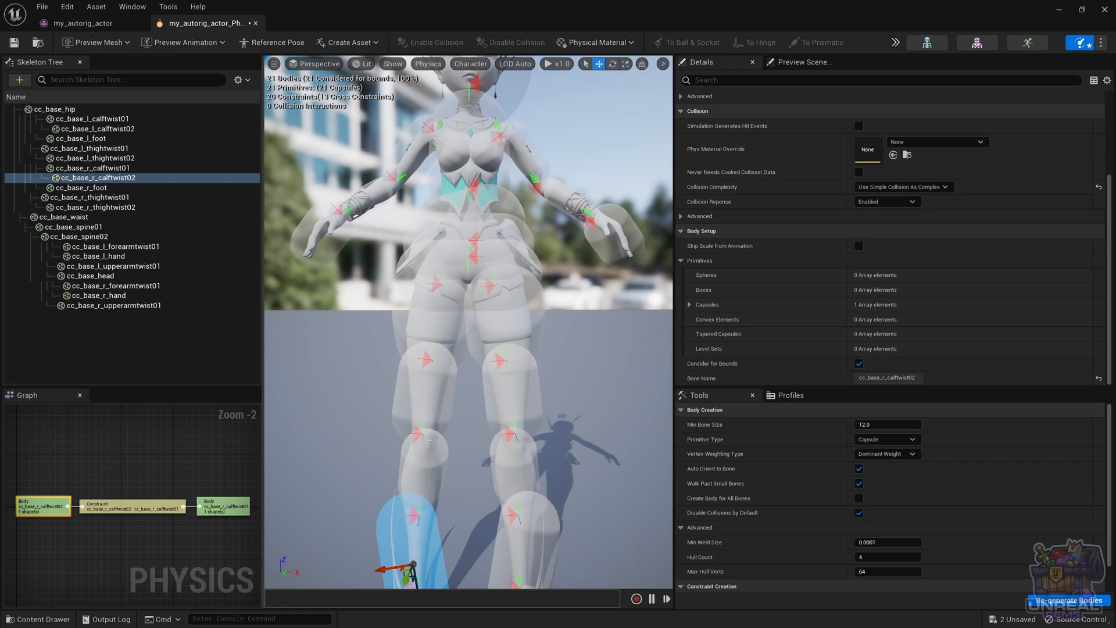
Rotate the cc_base_r_calftwist01 to cc_base_hip constraint at the right knee to a parent rotation of about -2.7, -23.8, 98.4
{"action": "left_click", "coordinate": [417, 434]}
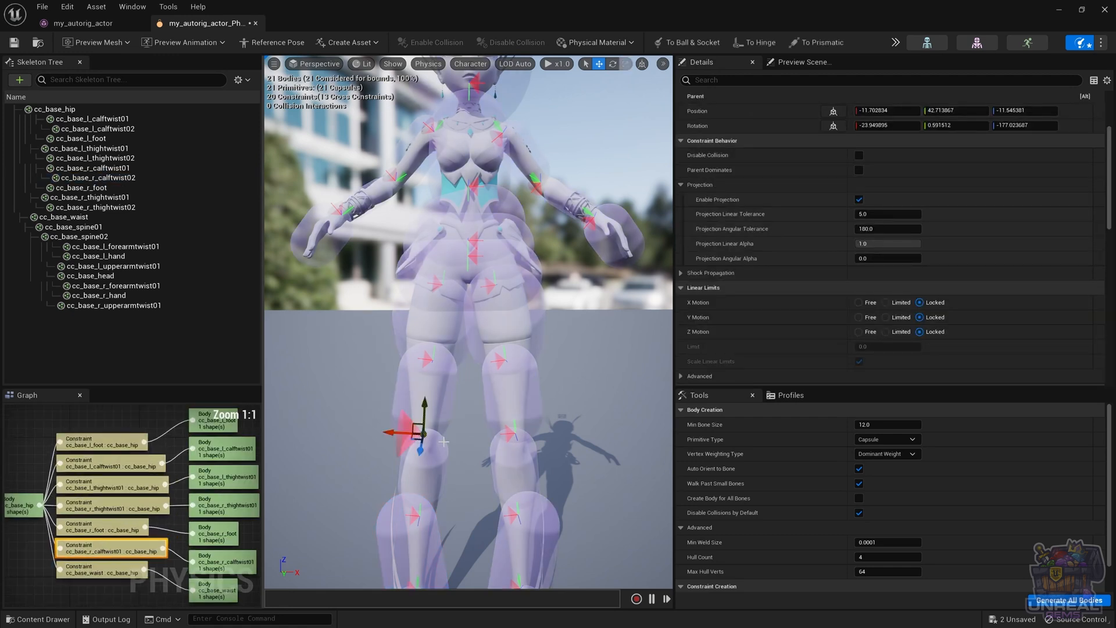
{"action": "key", "text": "e"}
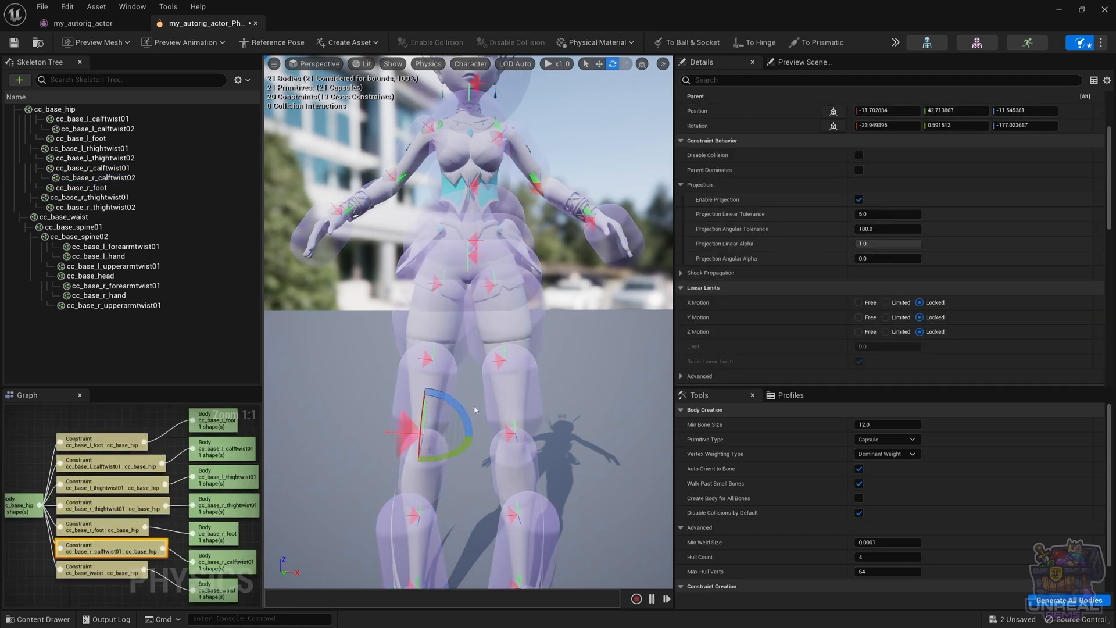
{"action": "left_click_drag", "start_coordinate": [457, 412], "coordinate": [417, 482]}
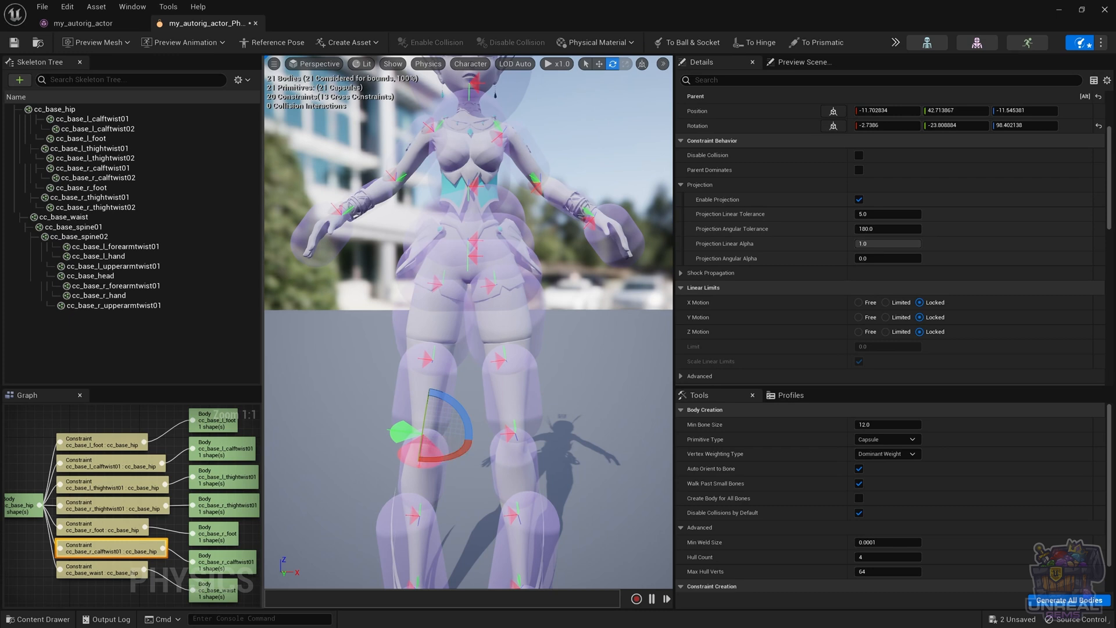
{"action": "left_click", "coordinate": [435, 452]}
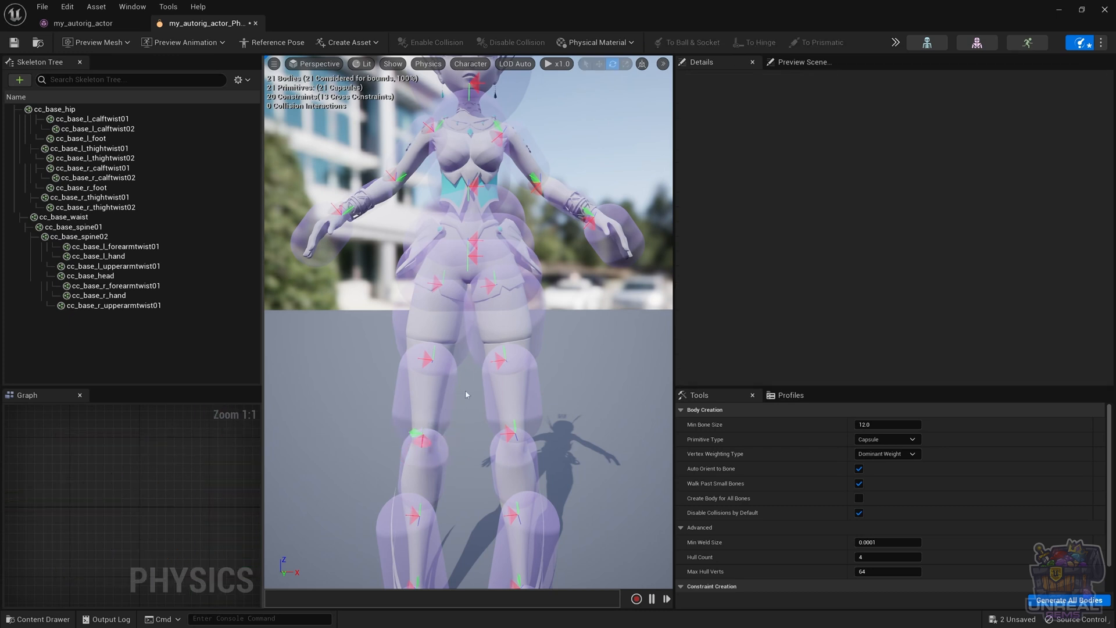
Delete the oversized cc_base_r_calftwist02 body from the character's right lower leg
{"action": "scroll", "coordinate": [465, 394], "scroll_direction": "down", "scroll_amount": 4}
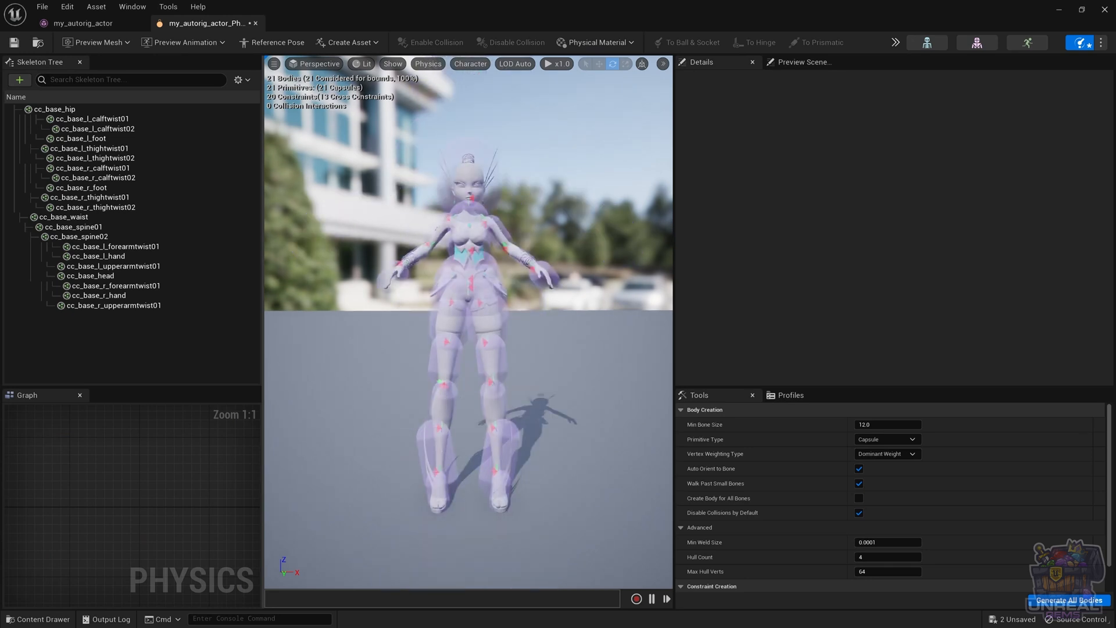
{"action": "left_click", "coordinate": [436, 462]}
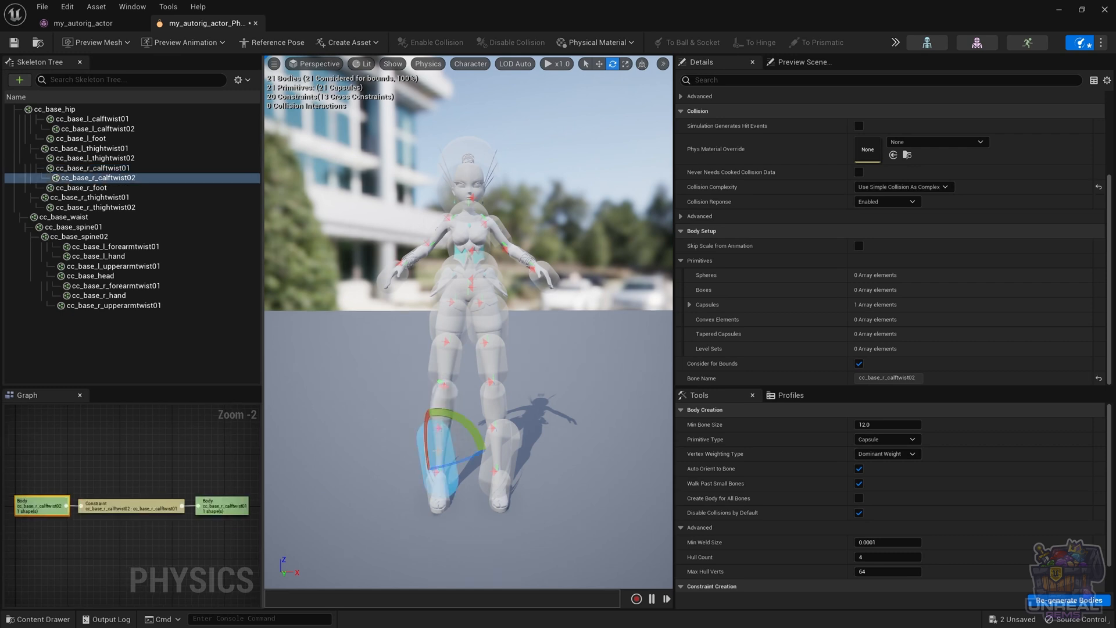
{"action": "key", "text": "Delete"}
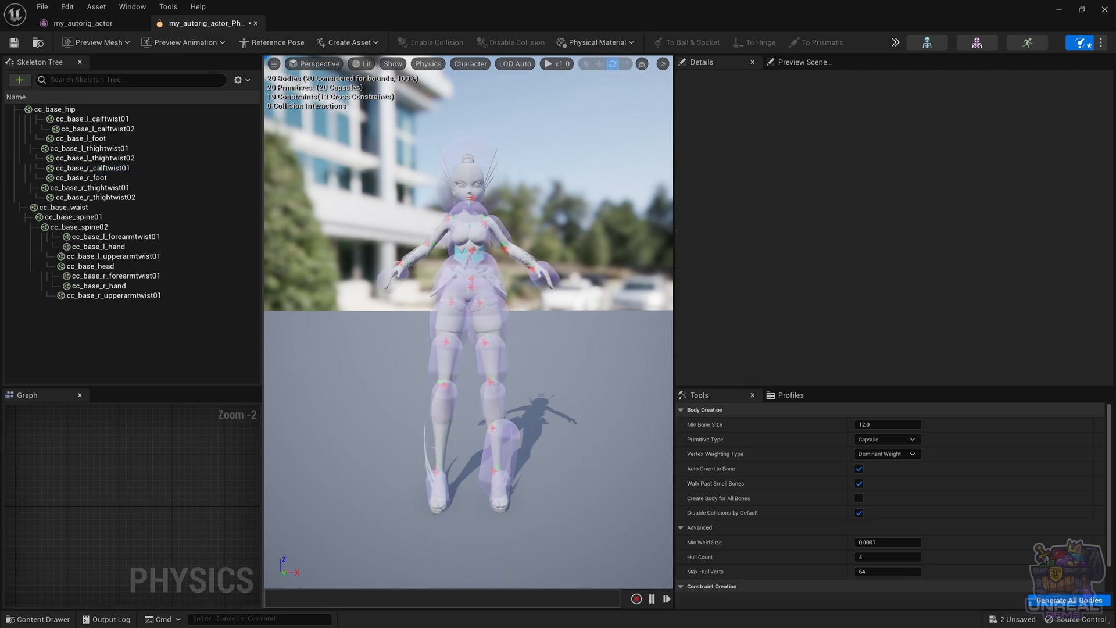
{"action": "left_click", "coordinate": [436, 478]}
Lengthen the cc_base_r_calftwist01 capsule and move it down to span the right shin from knee to ankle
{"action": "left_click", "coordinate": [431, 416]}
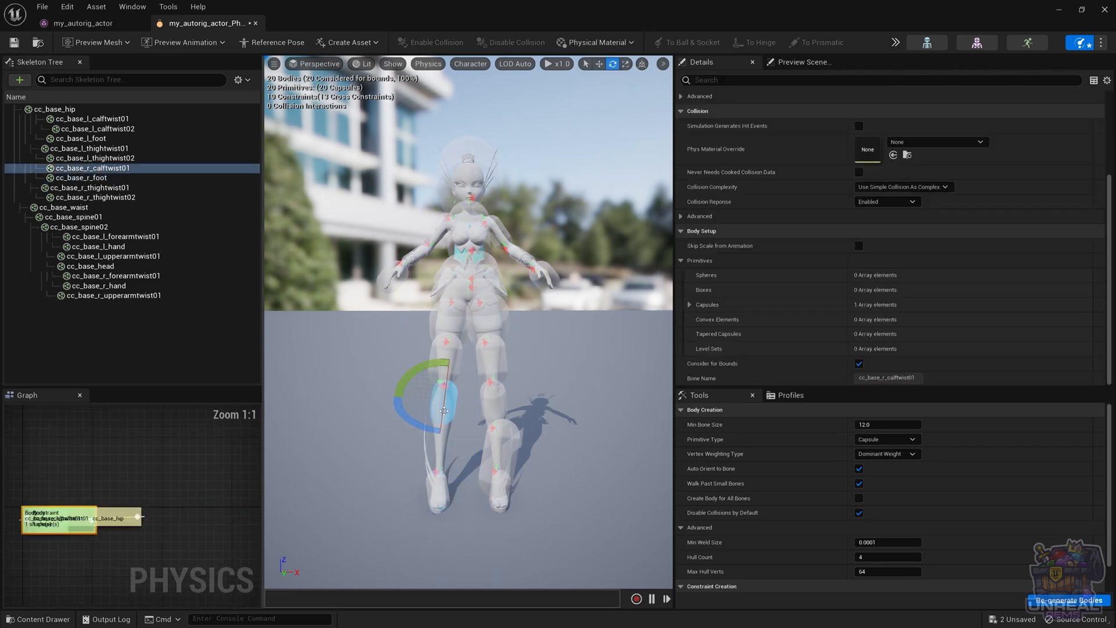
{"action": "key", "text": "r"}
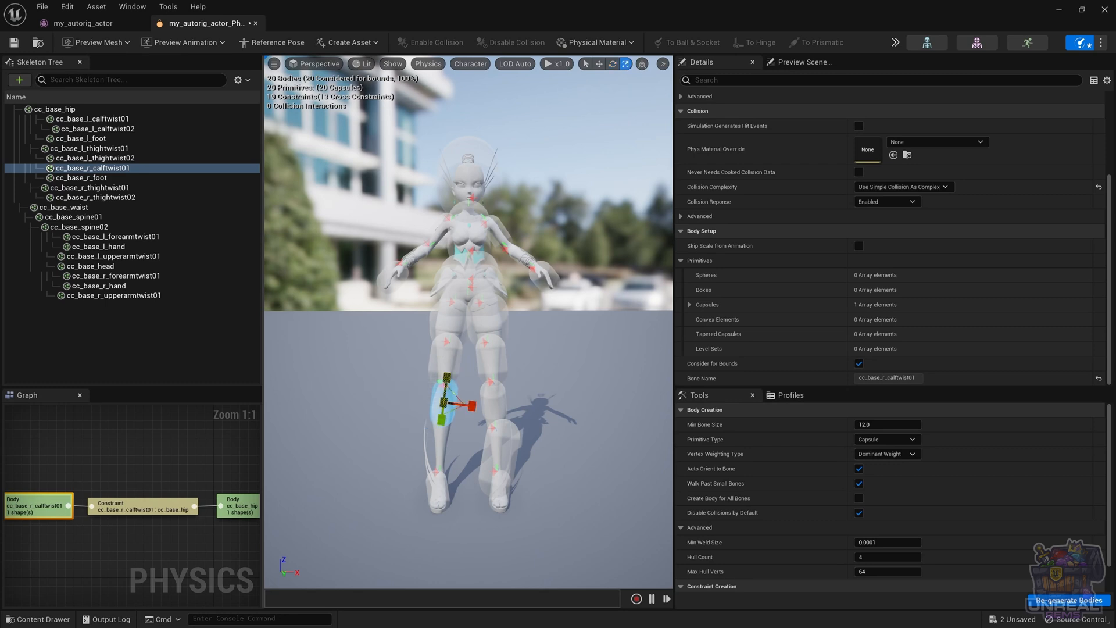
{"action": "left_click_drag", "start_coordinate": [447, 377], "coordinate": [448, 366]}
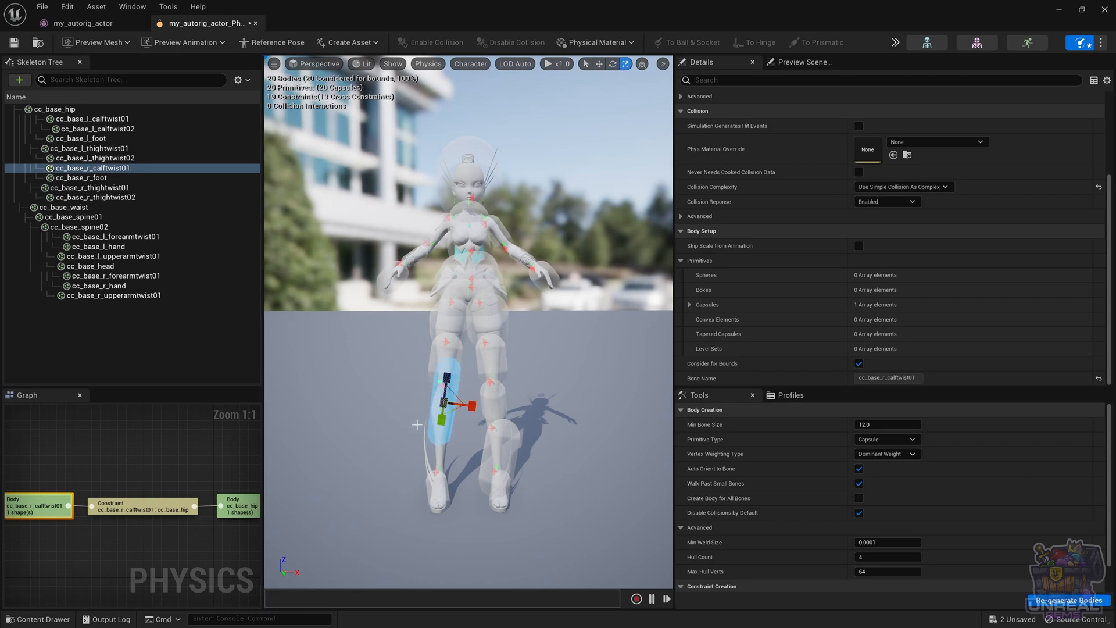
{"action": "key", "text": "w"}
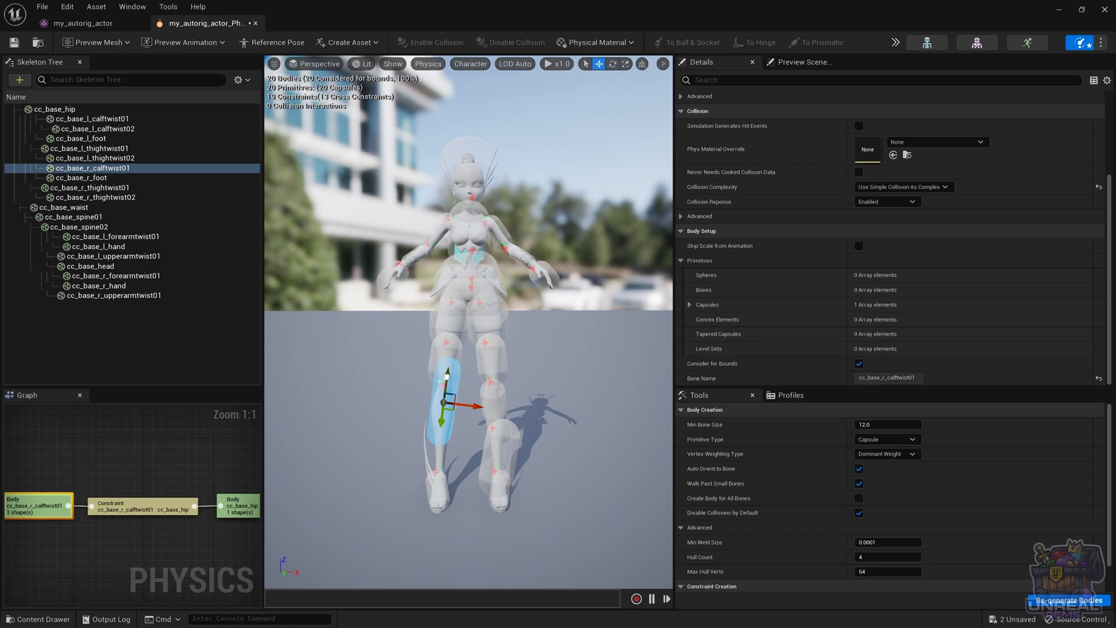
{"action": "left_click_drag", "start_coordinate": [443, 376], "coordinate": [488, 444]}
Fine-tune the width of the cc_base_r_calftwist01 capsule around the right calf and check its fit from the side
{"action": "key", "text": "e"}
{"action": "key", "text": "r"}
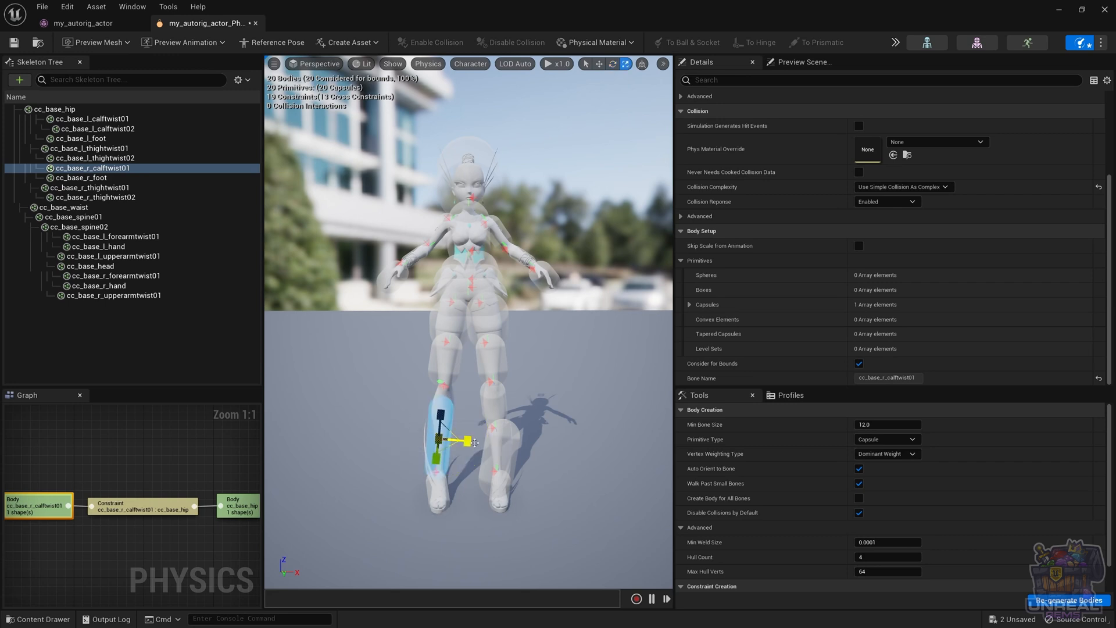
{"action": "left_click_drag", "start_coordinate": [468, 441], "coordinate": [474, 441]}
{"action": "key", "text": "w"}
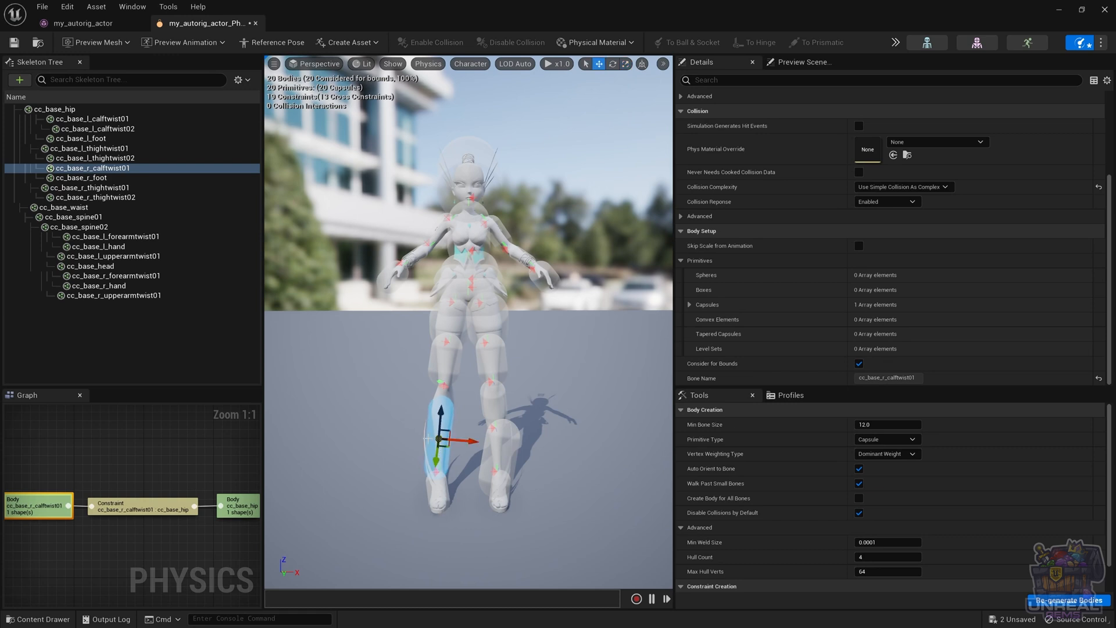
{"action": "left_click_drag", "start_coordinate": [437, 425], "coordinate": [584, 460]}
{"action": "key", "text": "e"}
{"action": "key", "text": "r"}
{"action": "key", "text": "w"}
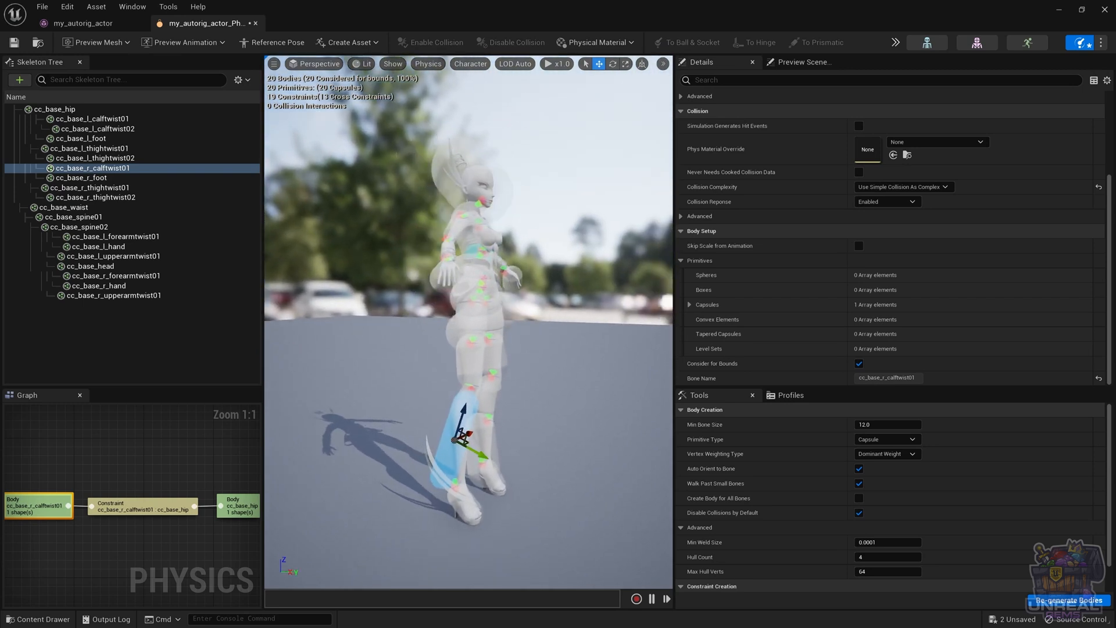
Rotate the cc_base_r_calftwist01 capsule upright in line with the right shin and refine its fit around the calf
{"action": "key", "text": "e"}
{"action": "left_click_drag", "start_coordinate": [484, 415], "coordinate": [465, 393]}
{"action": "key", "text": "w"}
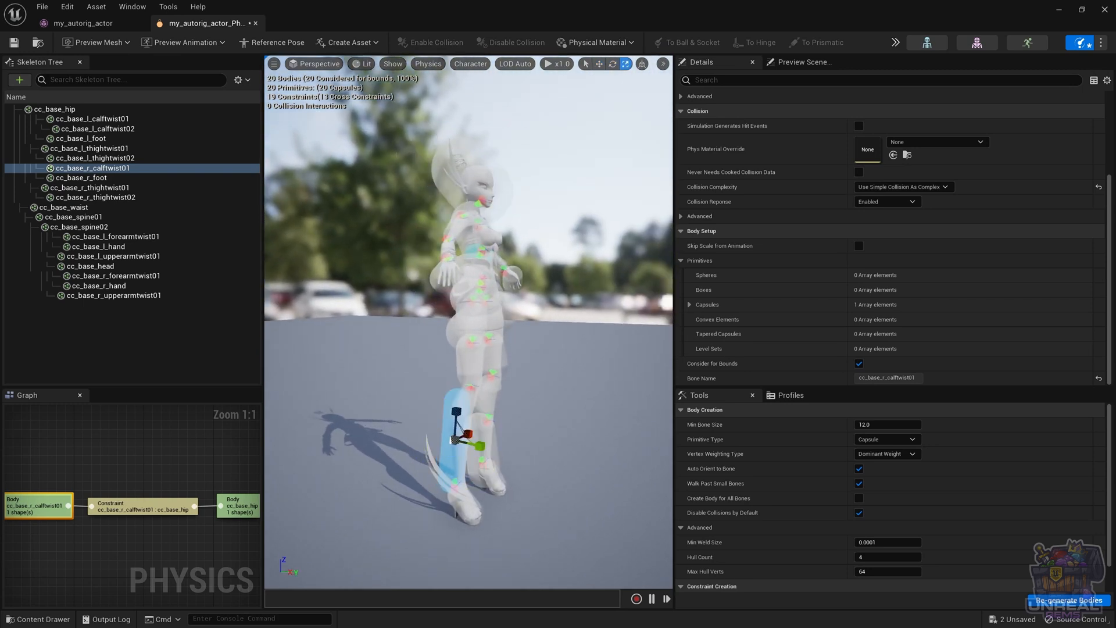
{"action": "mouse_move", "coordinate": [476, 446]}
{"action": "left_mouse_down"}
{"action": "mouse_move", "coordinate": [500, 464]}
{"action": "mouse_move", "coordinate": [331, 451]}
{"action": "mouse_move", "coordinate": [395, 451]}
{"action": "mouse_move", "coordinate": [387, 465]}
{"action": "mouse_move", "coordinate": [433, 436]}
{"action": "mouse_move", "coordinate": [500, 433]}
{"action": "mouse_move", "coordinate": [431, 448]}
{"action": "mouse_move", "coordinate": [512, 452]}
{"action": "mouse_move", "coordinate": [430, 465]}
{"action": "mouse_move", "coordinate": [401, 457]}
{"action": "mouse_move", "coordinate": [459, 457]}
{"action": "left_mouse_up"}
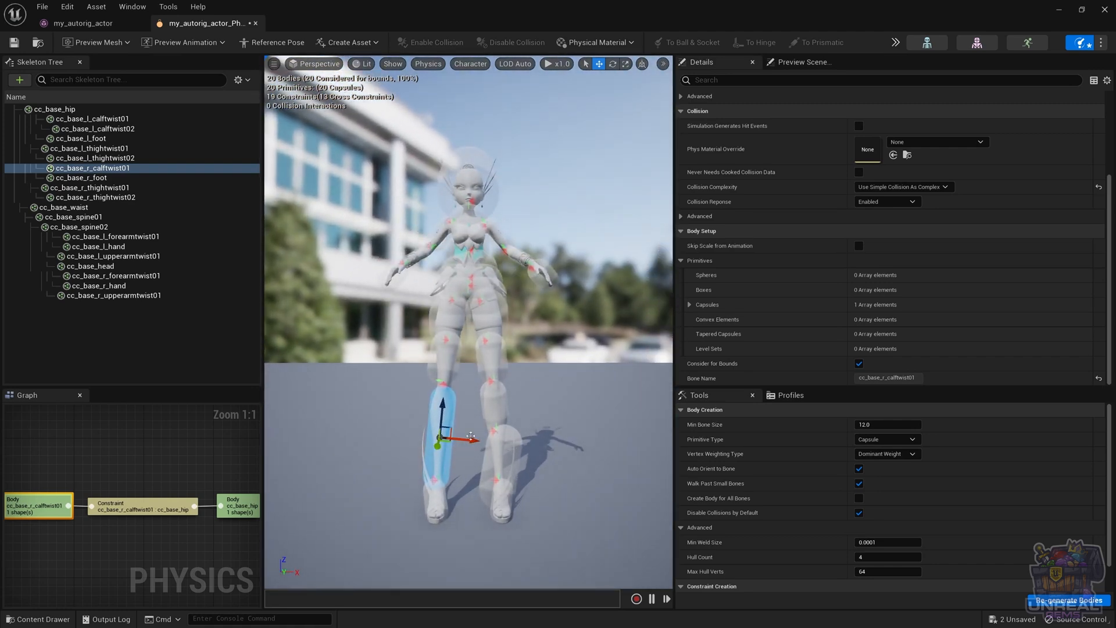
Examine in the constraint graph which bodies the right calf and right foot are constrained to
{"action": "left_click", "coordinate": [413, 472]}
{"action": "left_click", "coordinate": [445, 439]}
{"action": "left_click", "coordinate": [136, 510]}
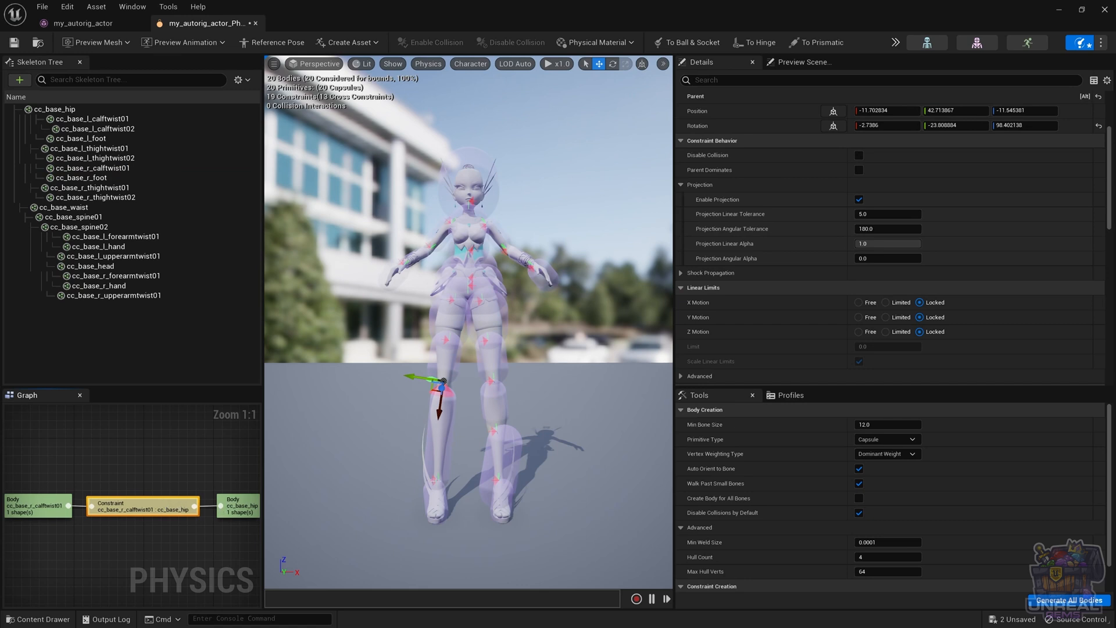
{"action": "left_click", "coordinate": [440, 434]}
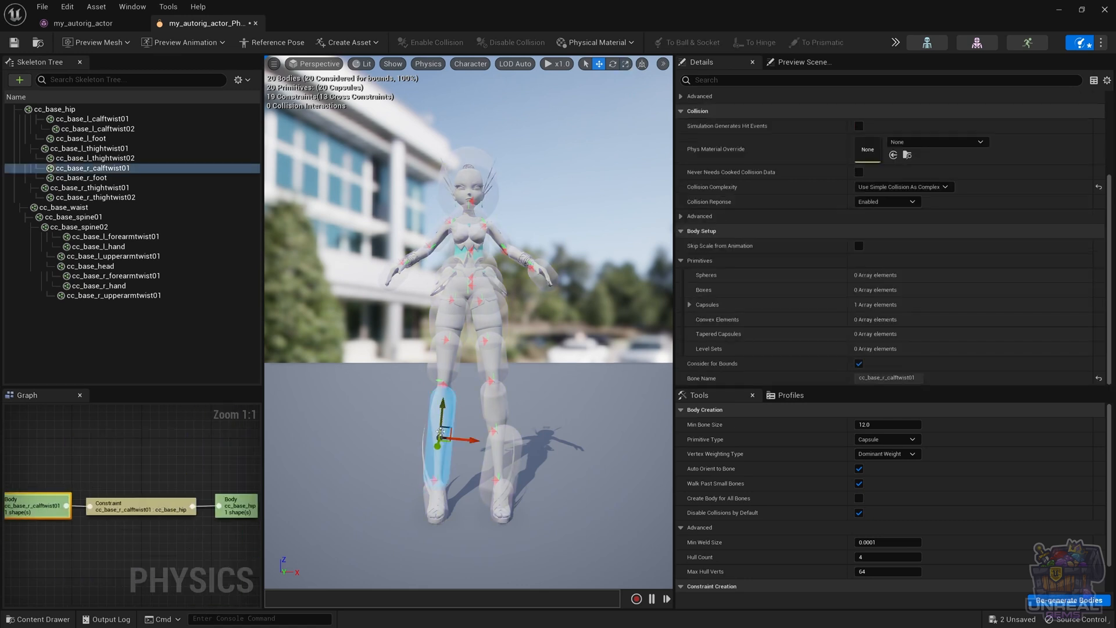
{"action": "left_click", "coordinate": [237, 508]}
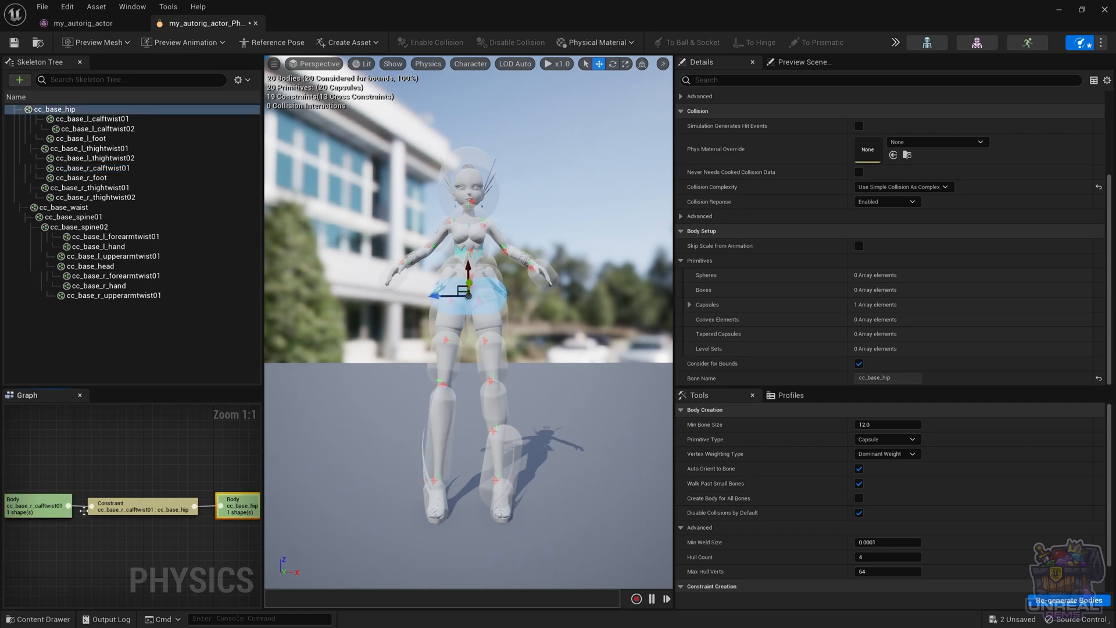
{"action": "left_click", "coordinate": [435, 505]}
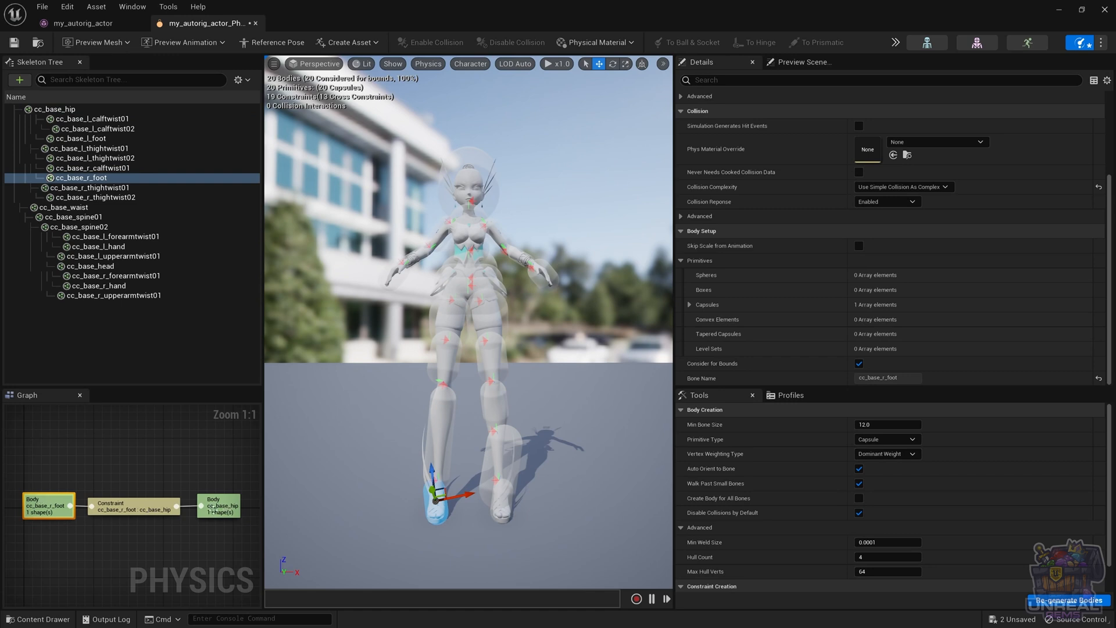
{"action": "left_click", "coordinate": [215, 508]}
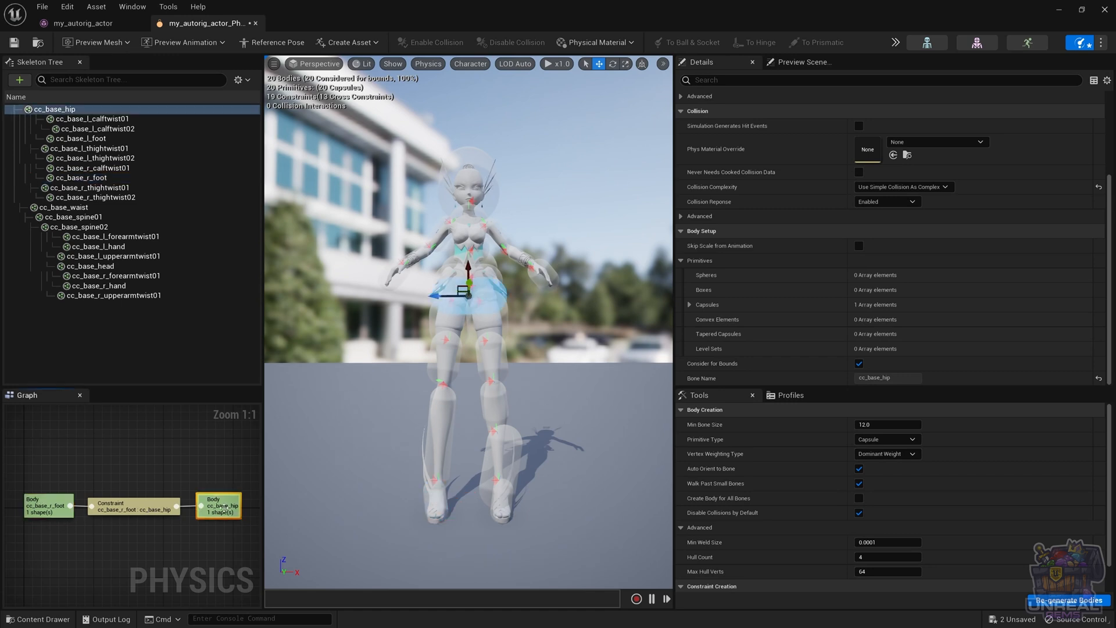
{"action": "left_click", "coordinate": [427, 510]}
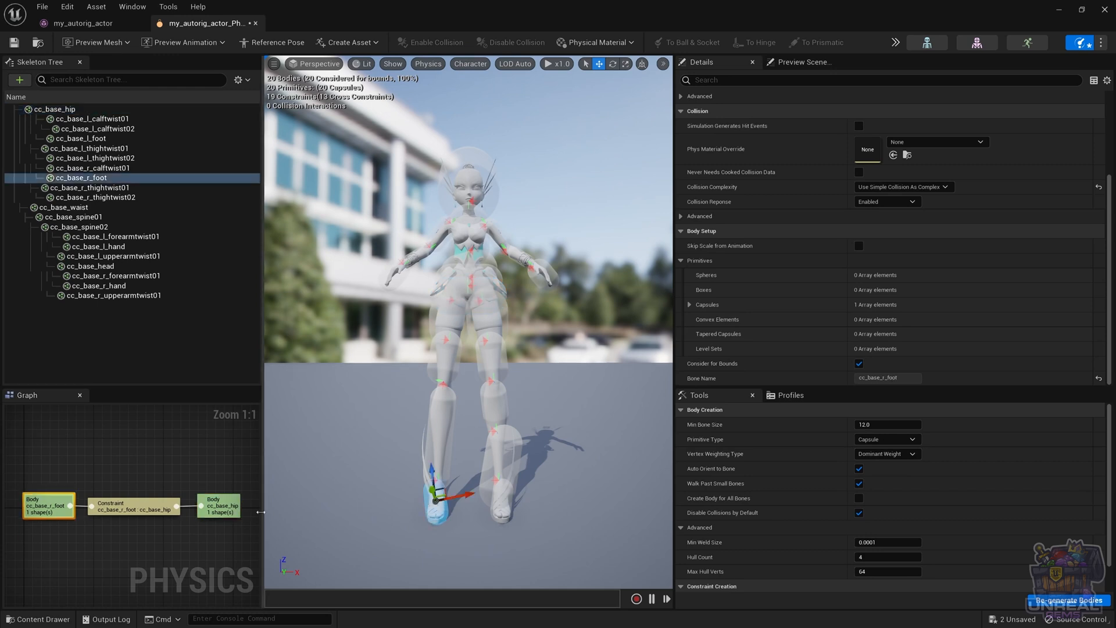
{"action": "right_click", "coordinate": [44, 510]}
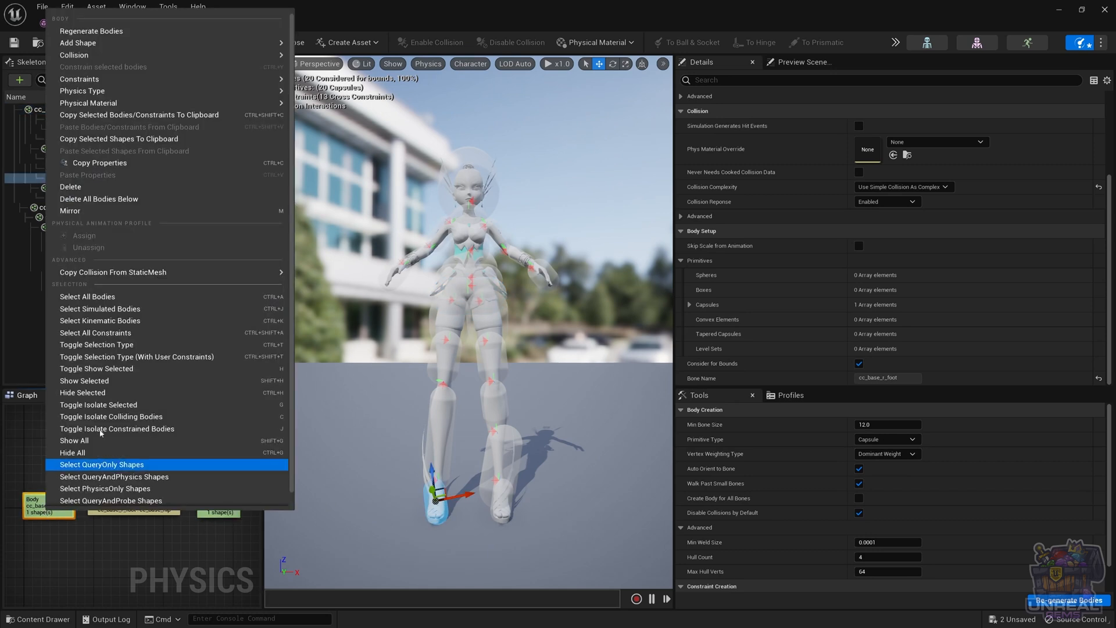
{"action": "left_click", "coordinate": [439, 437]}
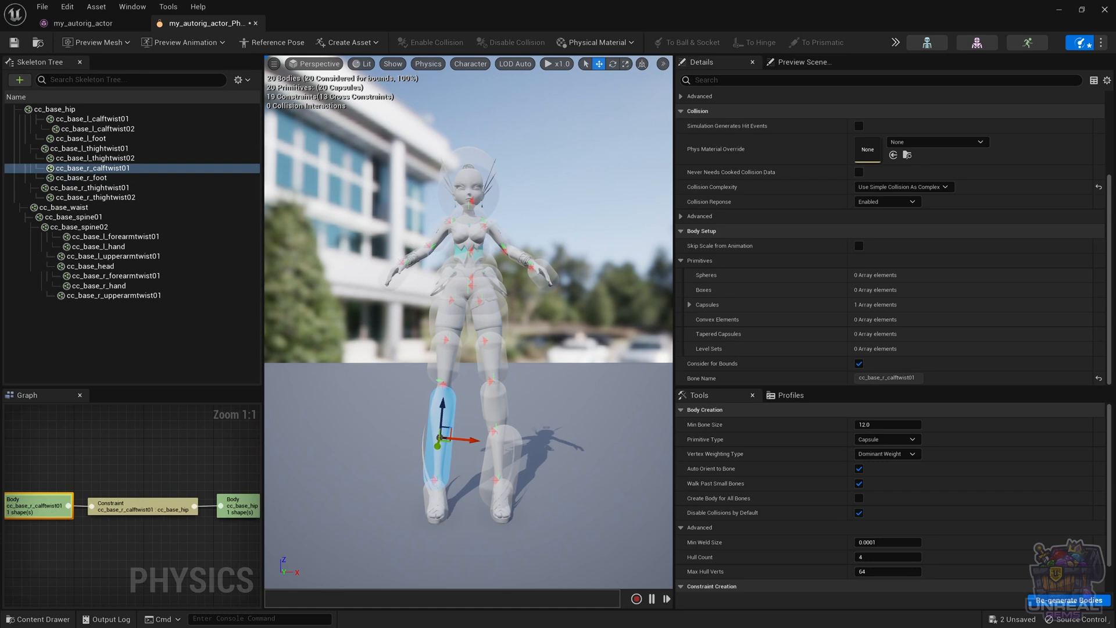
Create a new constraint between the cc_base_r_foot and cc_base_r_calftwist01 bodies, and reselect the foot body
{"action": "key", "text": "Down"}
{"action": "right_click", "coordinate": [53, 516]}
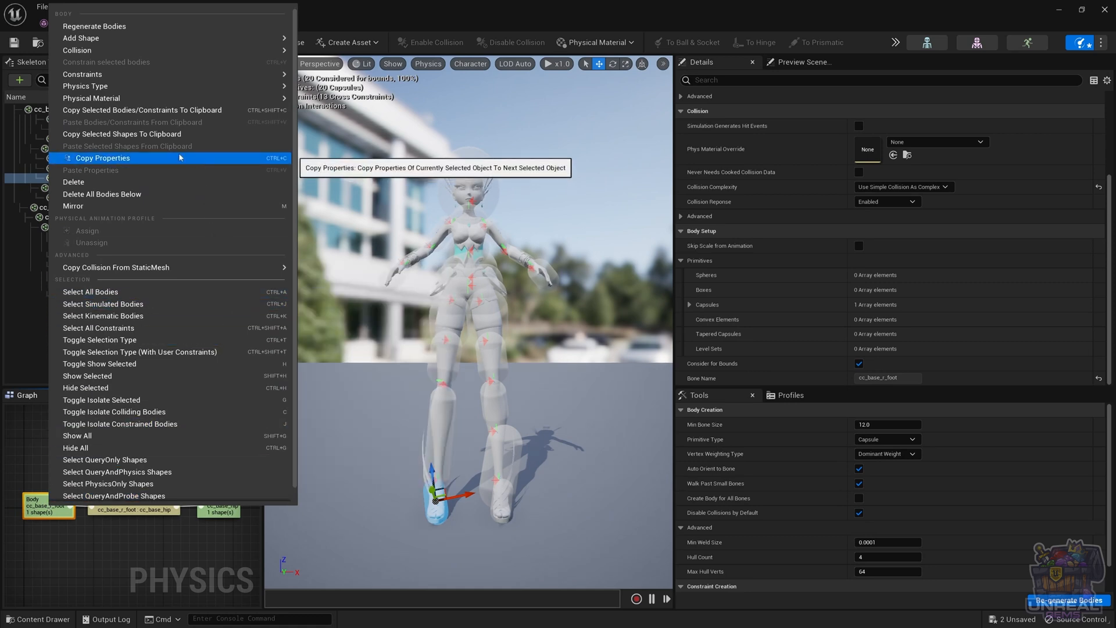
{"action": "mouse_move", "coordinate": [273, 74]}
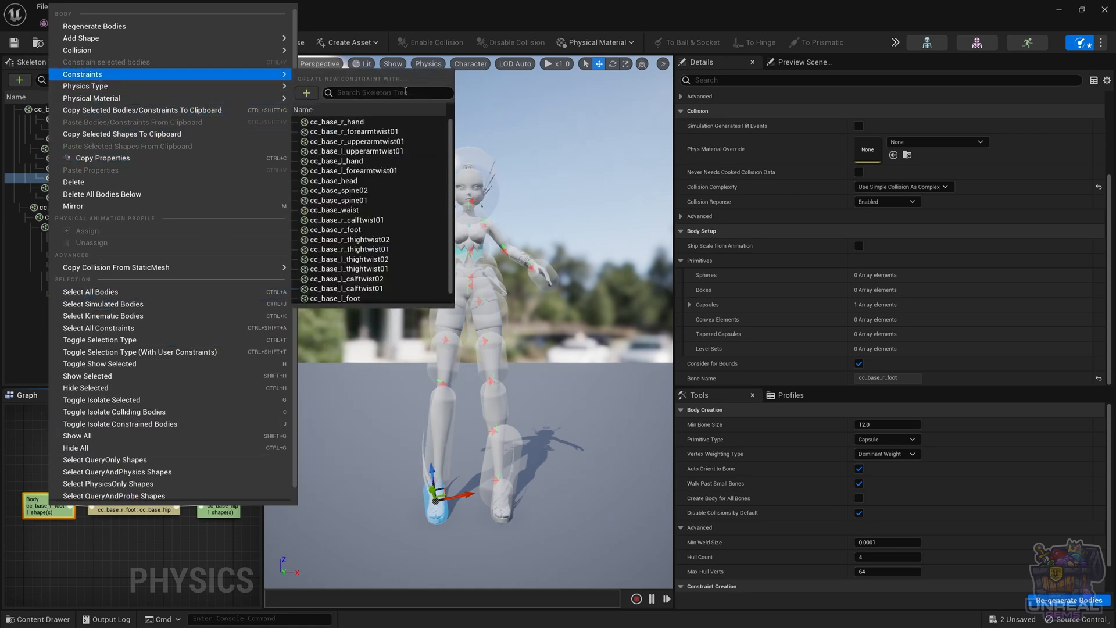
{"action": "left_click", "coordinate": [361, 94]}
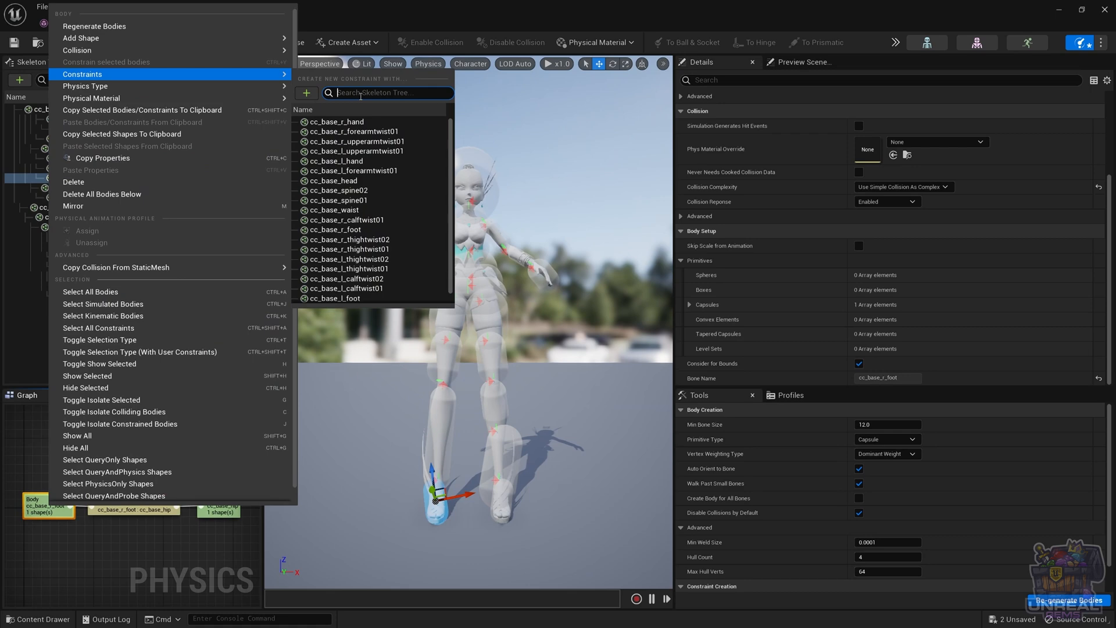
{"action": "type", "text": "cal"}
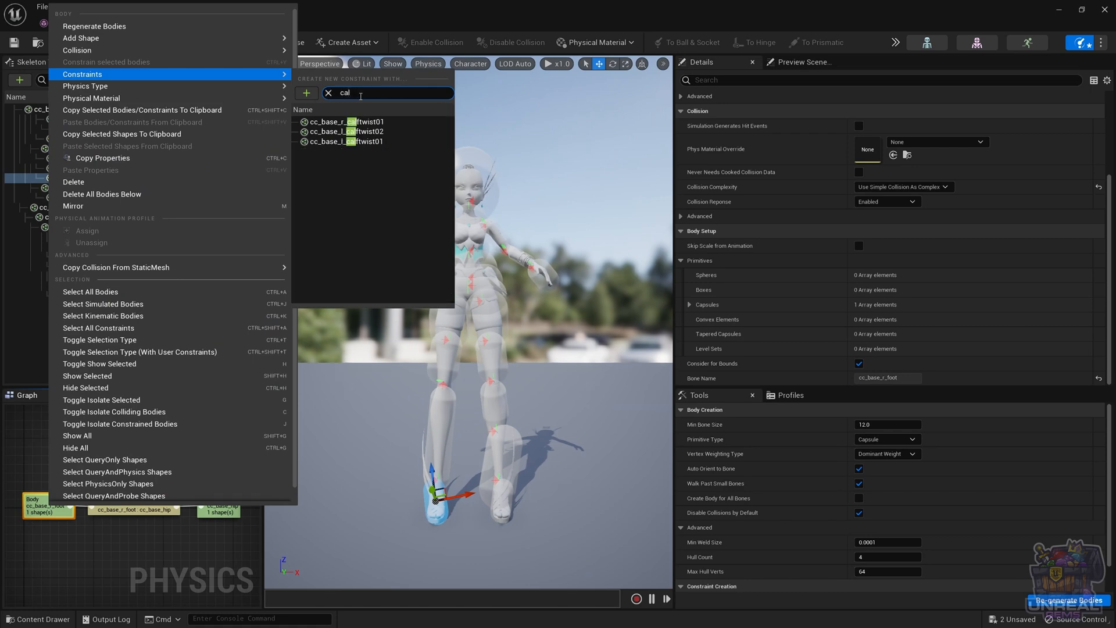
{"action": "left_click", "coordinate": [373, 122]}
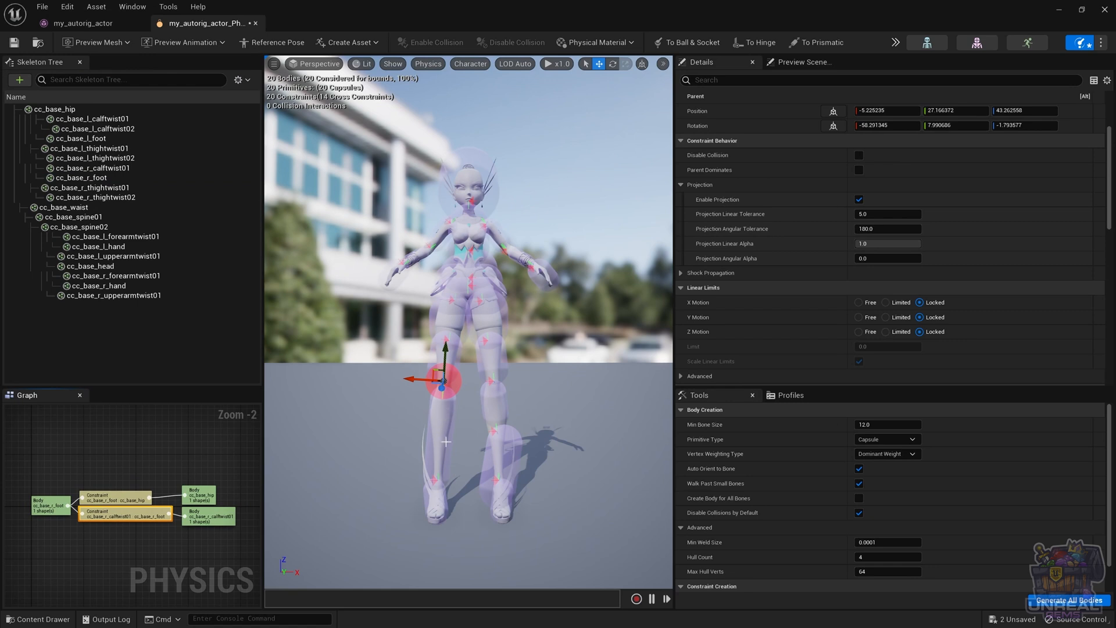
{"action": "left_click", "coordinate": [434, 505]}
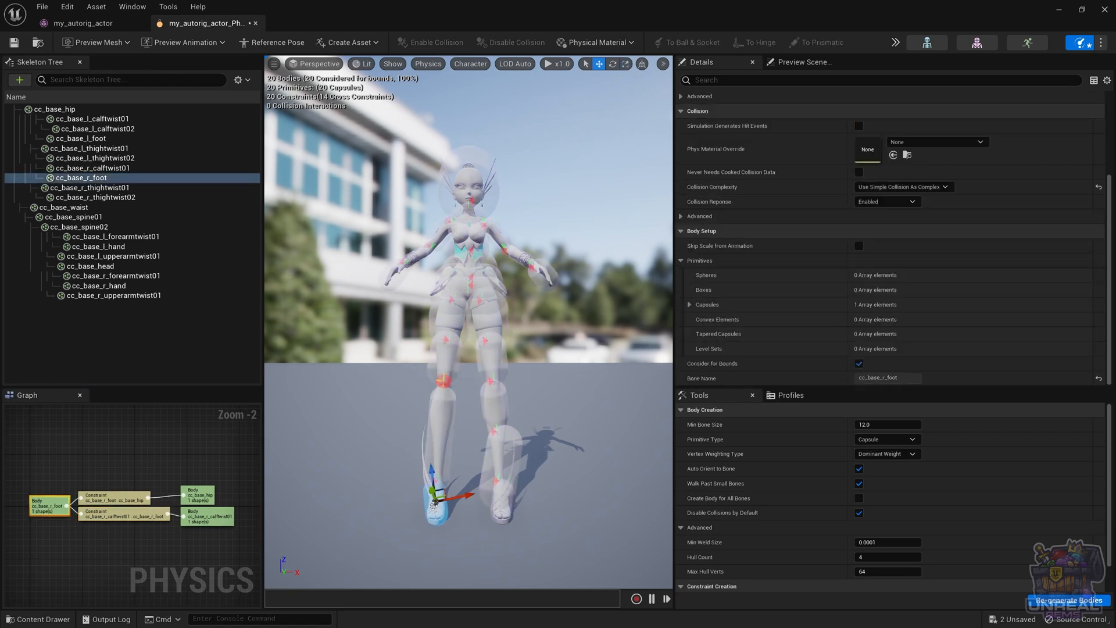
Delete the constraint linking cc_base_r_foot to cc_base_hip and check the foot body's remaining links in the graph
{"action": "left_click", "coordinate": [209, 518]}
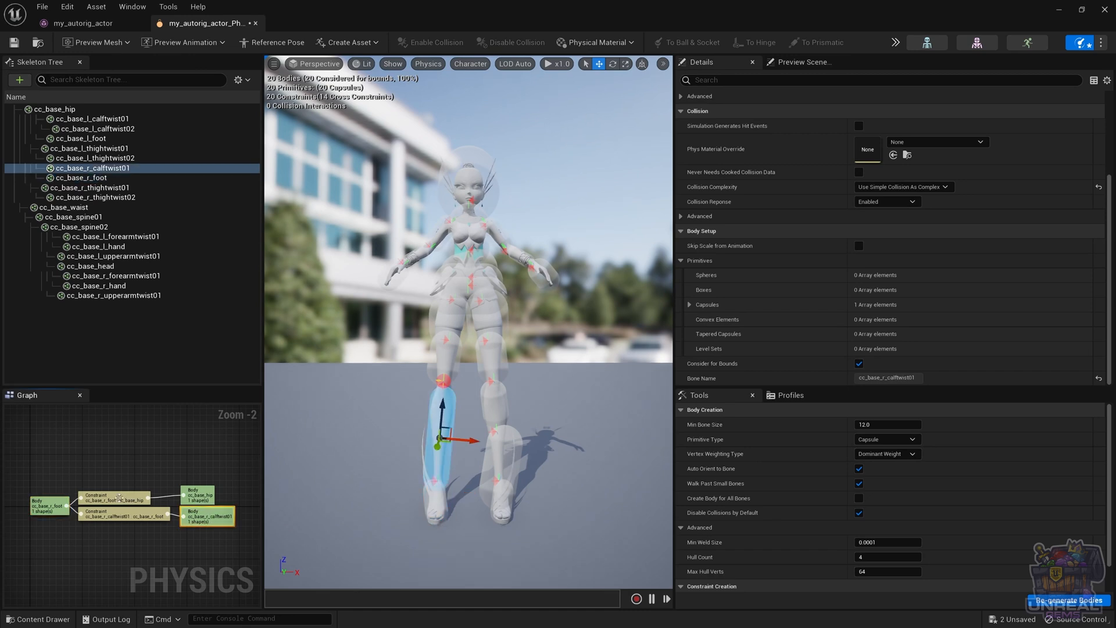
{"action": "left_click", "coordinate": [119, 498]}
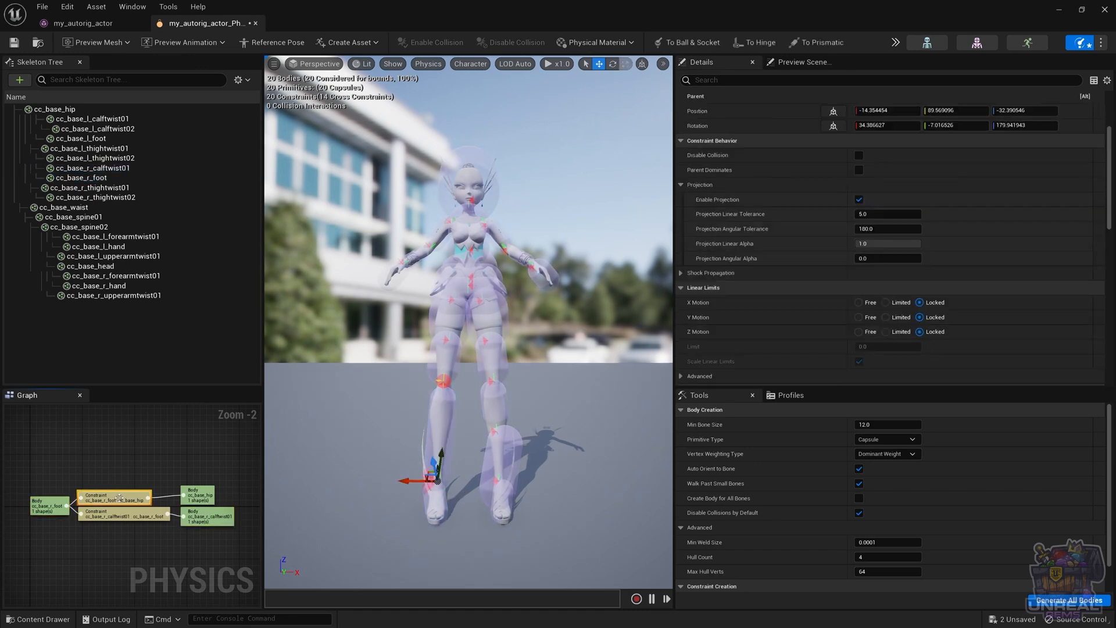
{"action": "left_click", "coordinate": [196, 493]}
{"action": "left_click", "coordinate": [126, 498]}
{"action": "key", "text": "Delete"}
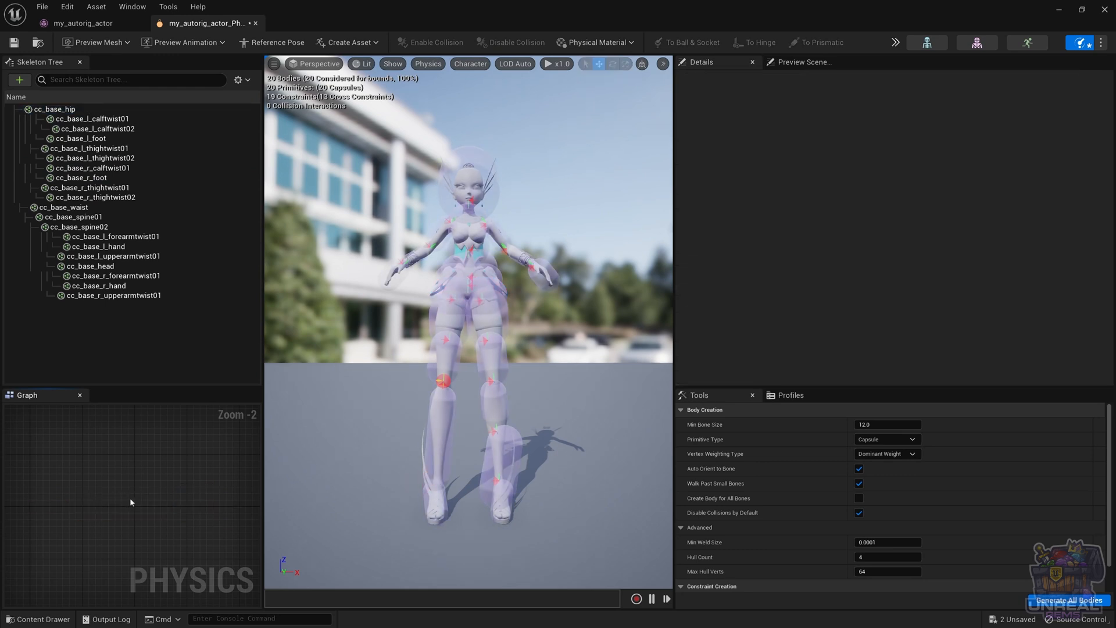
{"action": "left_click", "coordinate": [444, 501]}
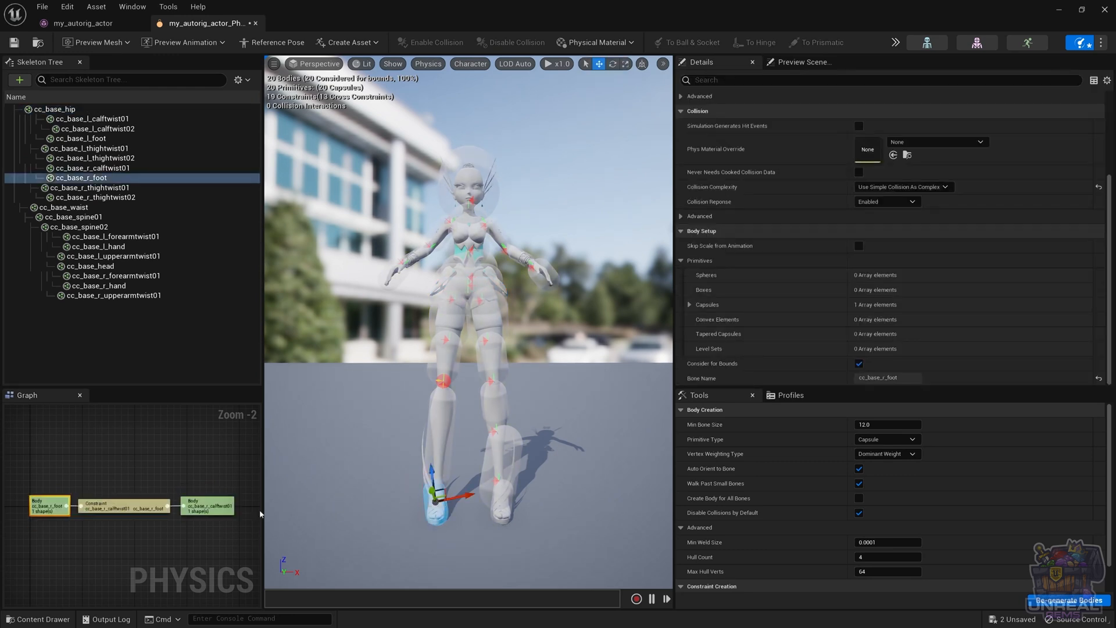
Move the constraint between cc_base_r_calftwist01 and cc_base_r_foot from the knee down to the right ankle
{"action": "left_click", "coordinate": [133, 507]}
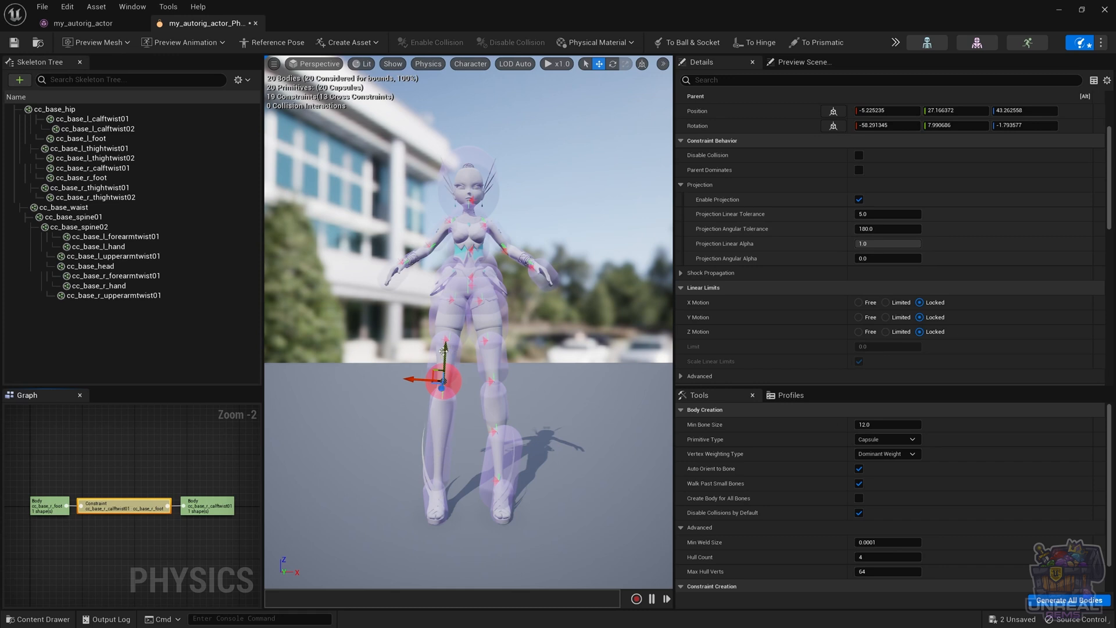
{"action": "left_click", "coordinate": [50, 505]}
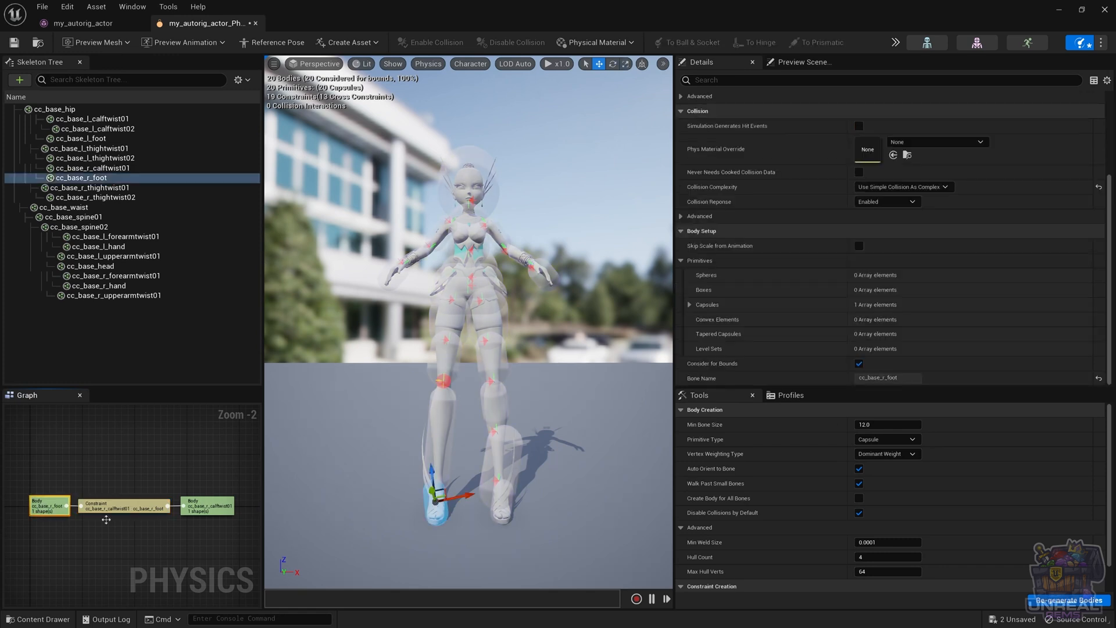
{"action": "left_click", "coordinate": [200, 505]}
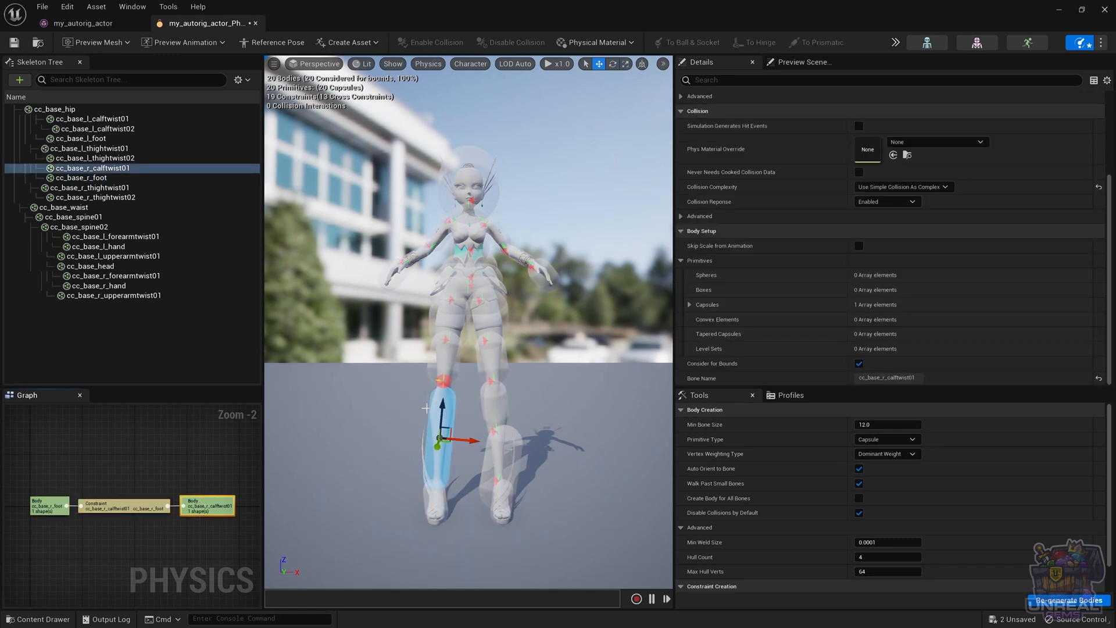
{"action": "left_click", "coordinate": [131, 507]}
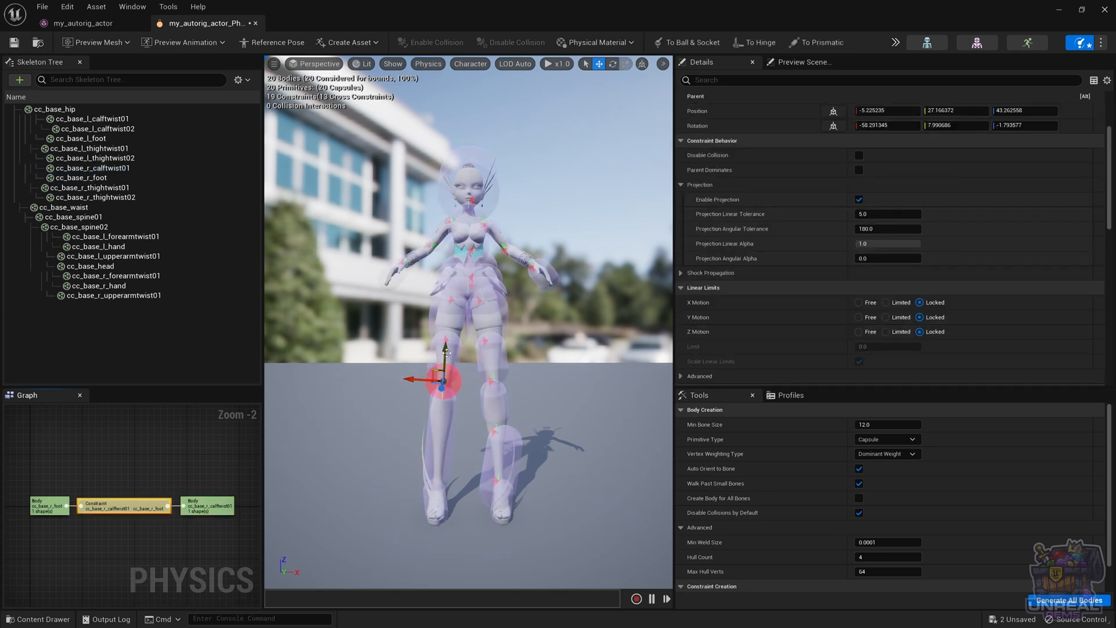
{"action": "left_click_drag", "start_coordinate": [444, 381], "coordinate": [414, 458]}
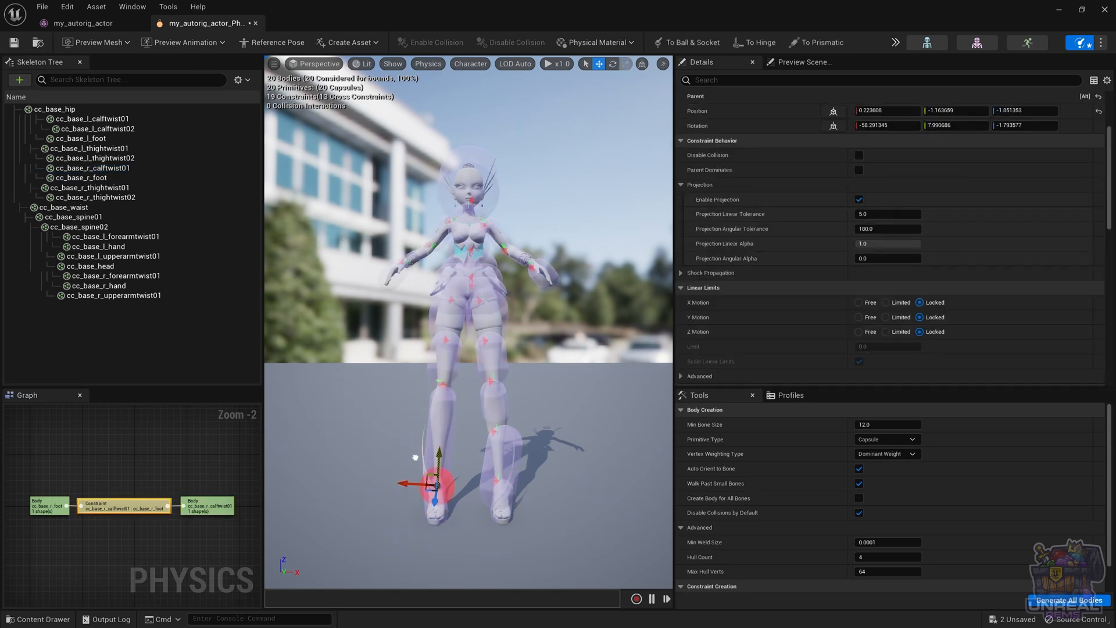
Set Swing 1, Swing 2 and Twist Motion of the right ankle constraint to Limited
{"action": "scroll", "coordinate": [786, 277], "scroll_direction": "down", "scroll_amount": 3}
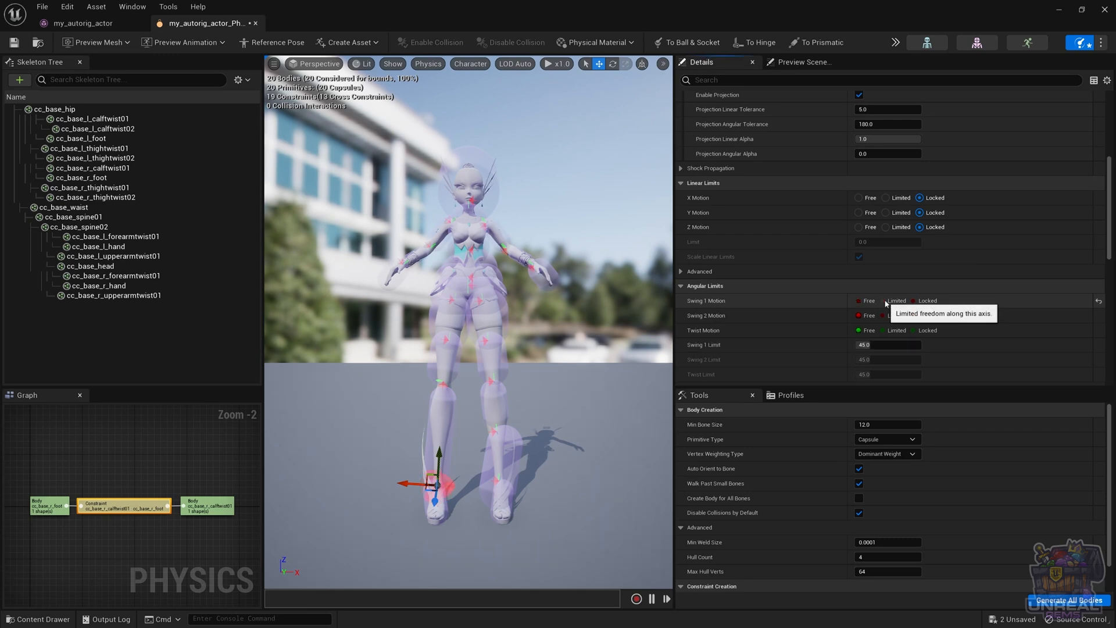
{"action": "left_click", "coordinate": [885, 301]}
{"action": "left_click", "coordinate": [885, 315]}
{"action": "left_click", "coordinate": [884, 330]}
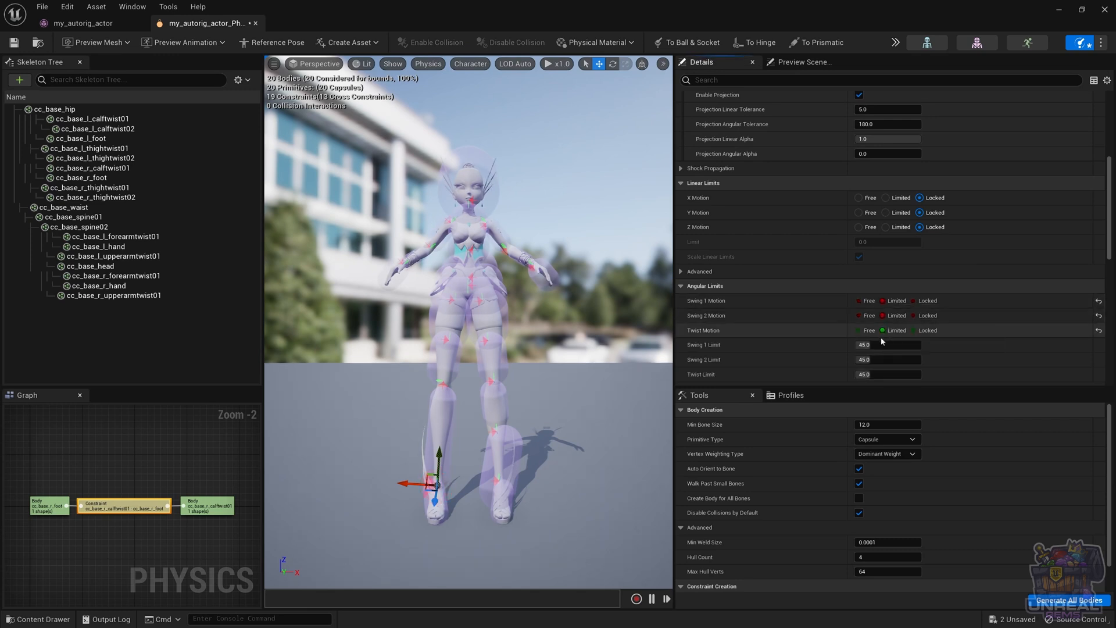
Rotate the right ankle constraint to reorient its angular limits at the foot joint
{"action": "left_click", "coordinate": [434, 486]}
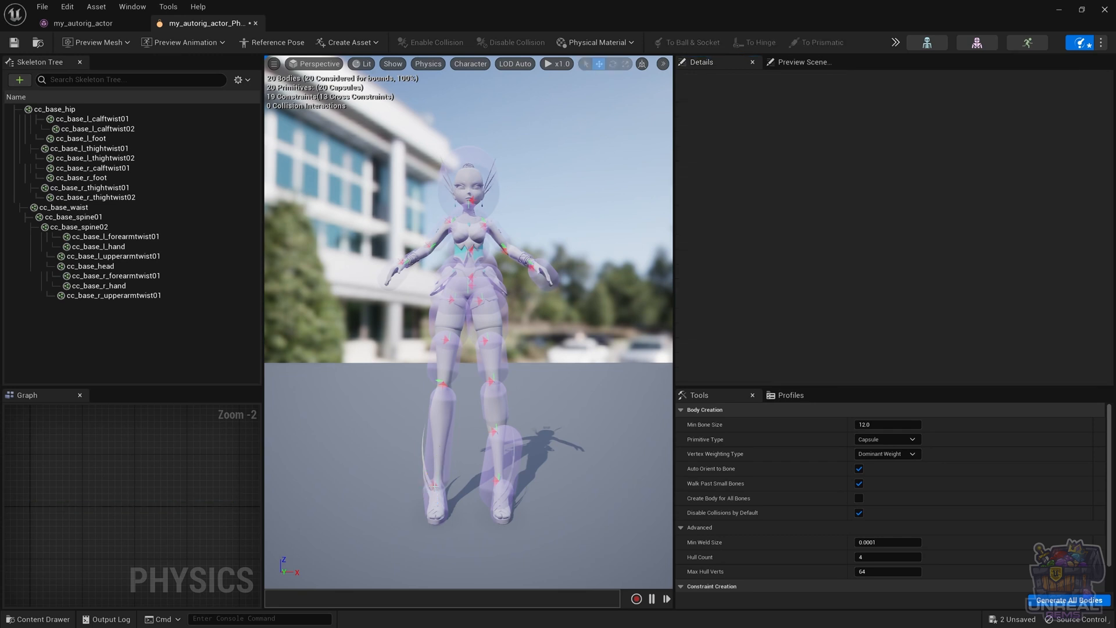
{"action": "left_click", "coordinate": [434, 485]}
{"action": "key", "text": "e"}
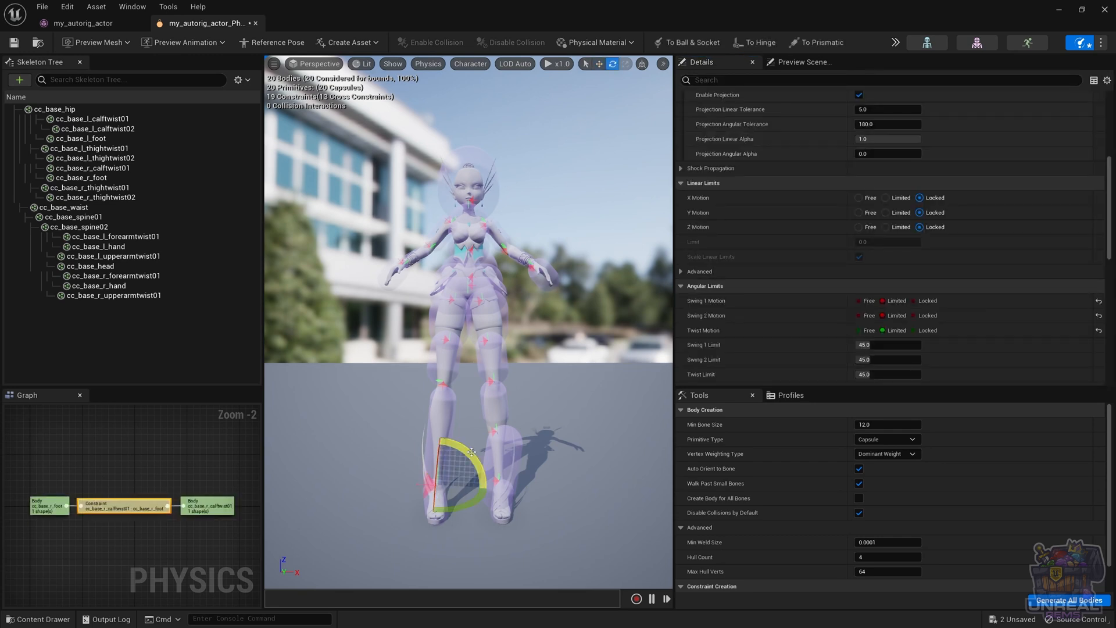
{"action": "left_click_drag", "start_coordinate": [469, 453], "coordinate": [461, 446]}
{"action": "left_click_drag", "start_coordinate": [387, 484], "coordinate": [456, 515]}
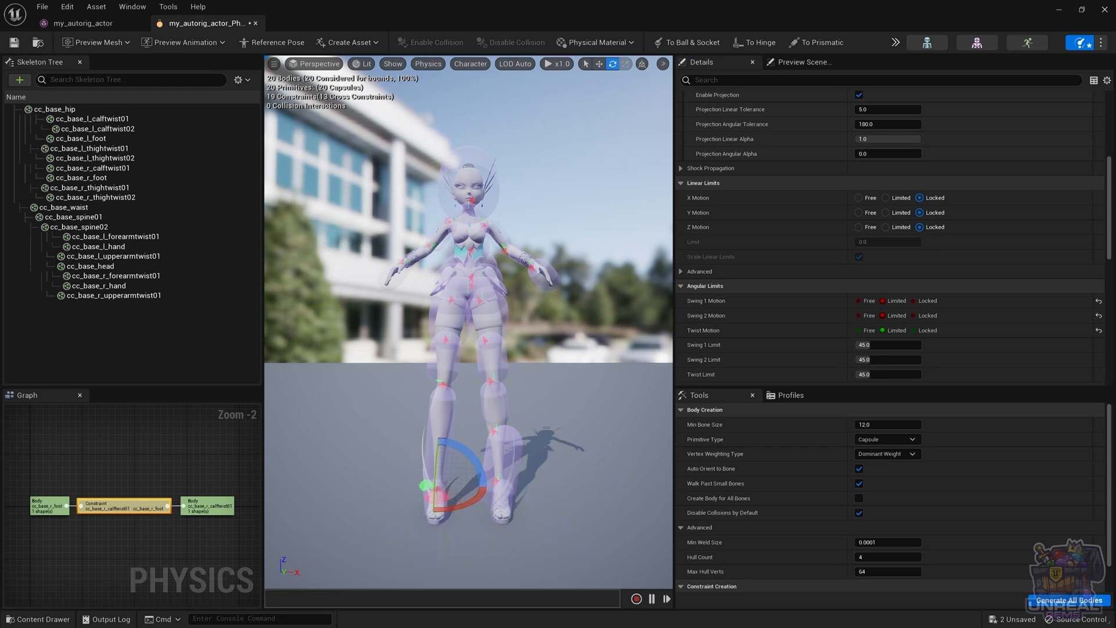
{"action": "left_click", "coordinate": [392, 503]}
Check the right calf's links against the thigh and hip bodies, and delete the constraint between cc_base_r_calftwist01 and cc_base_hip
{"action": "left_click", "coordinate": [431, 440]}
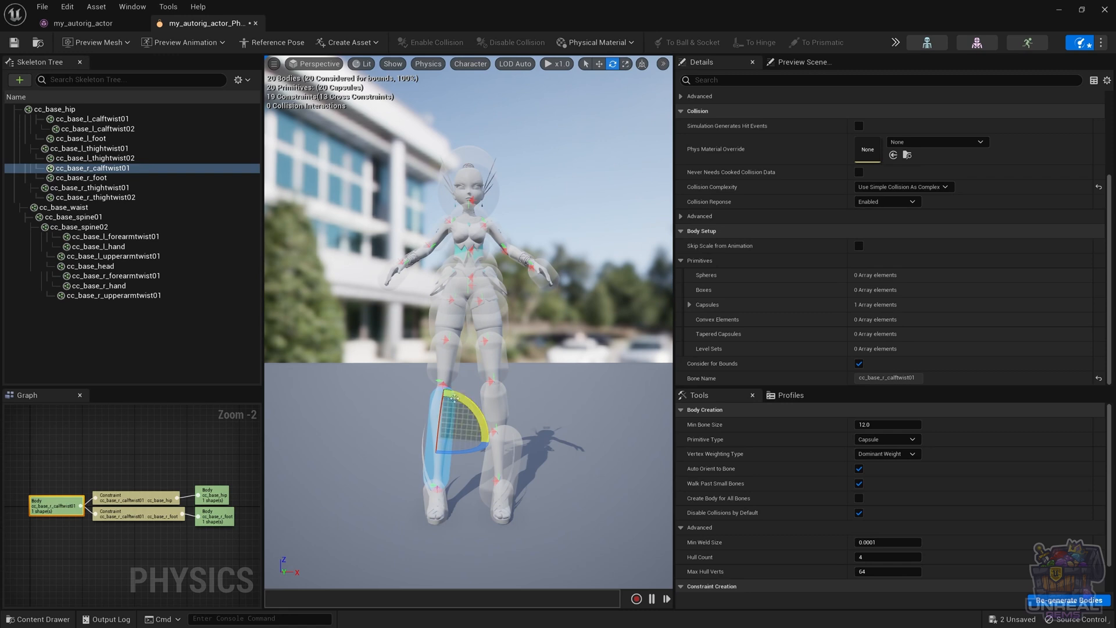
{"action": "left_click", "coordinate": [443, 352]}
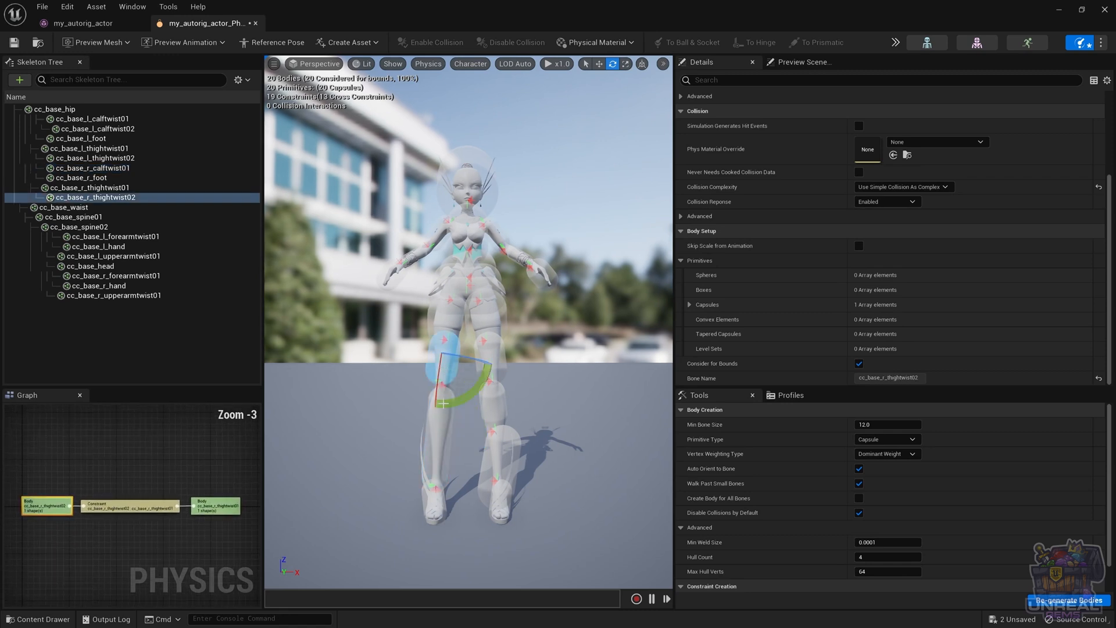
{"action": "left_click", "coordinate": [434, 440]}
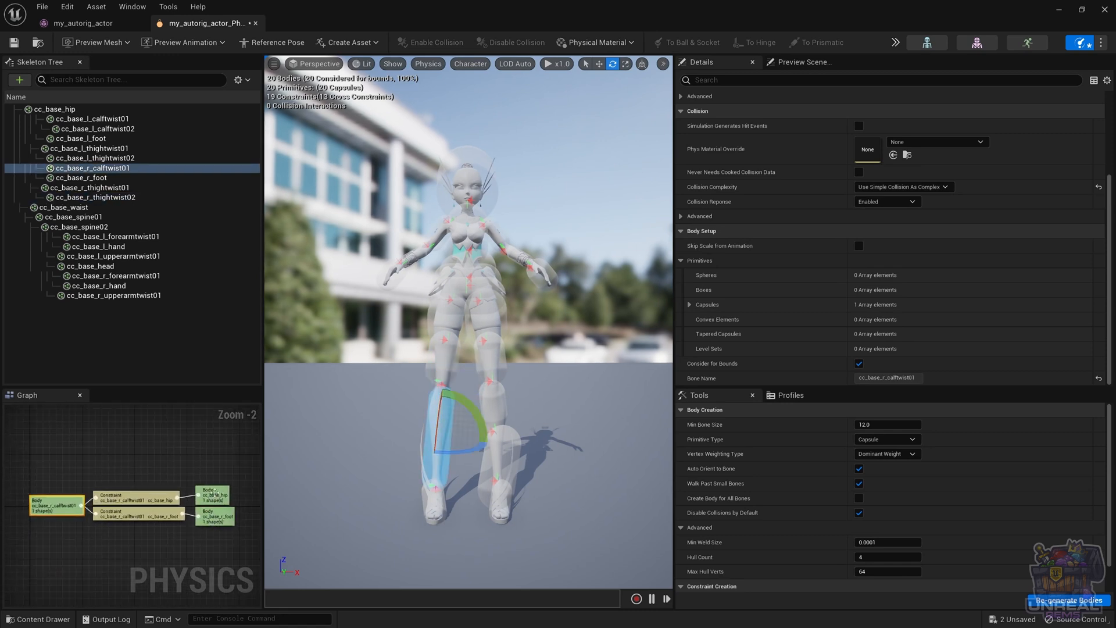
{"action": "left_click", "coordinate": [214, 493]}
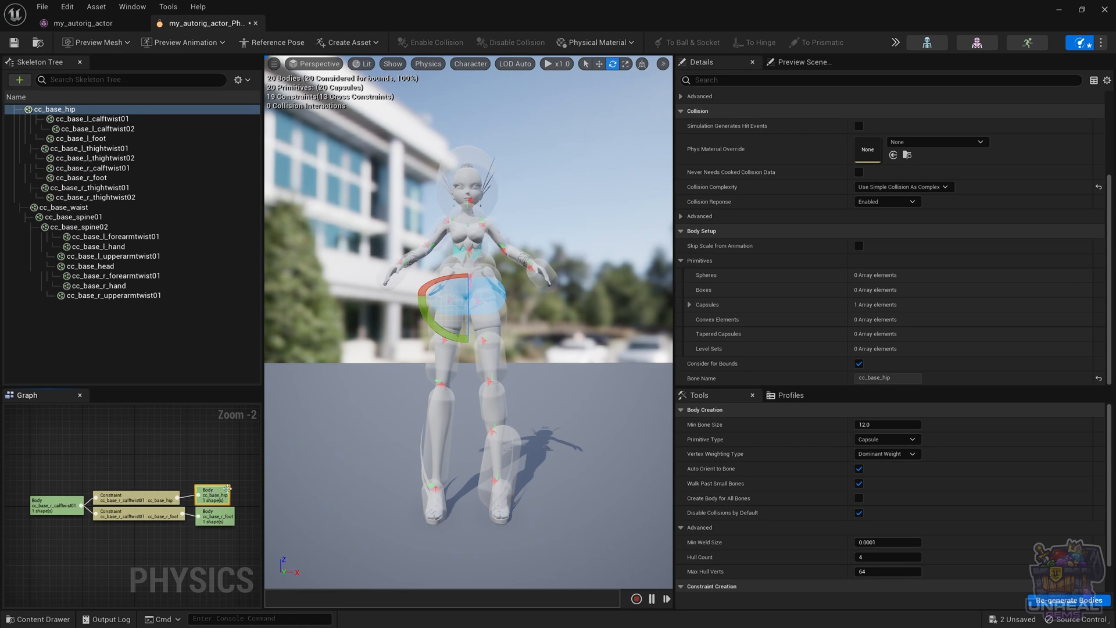
{"action": "left_click", "coordinate": [433, 366]}
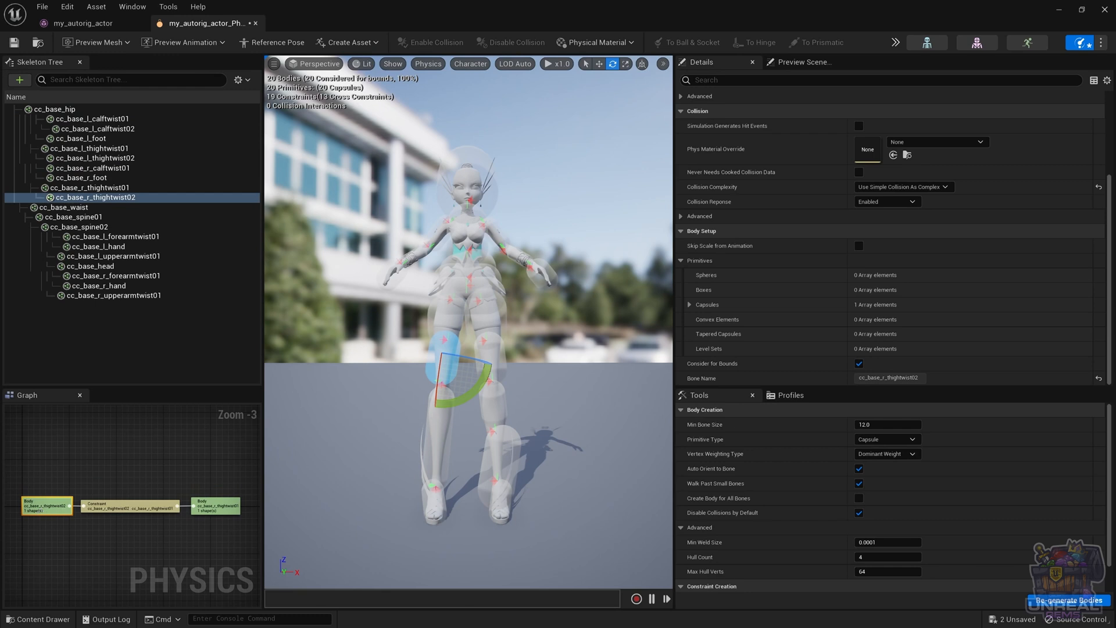
{"action": "left_click", "coordinate": [437, 435]}
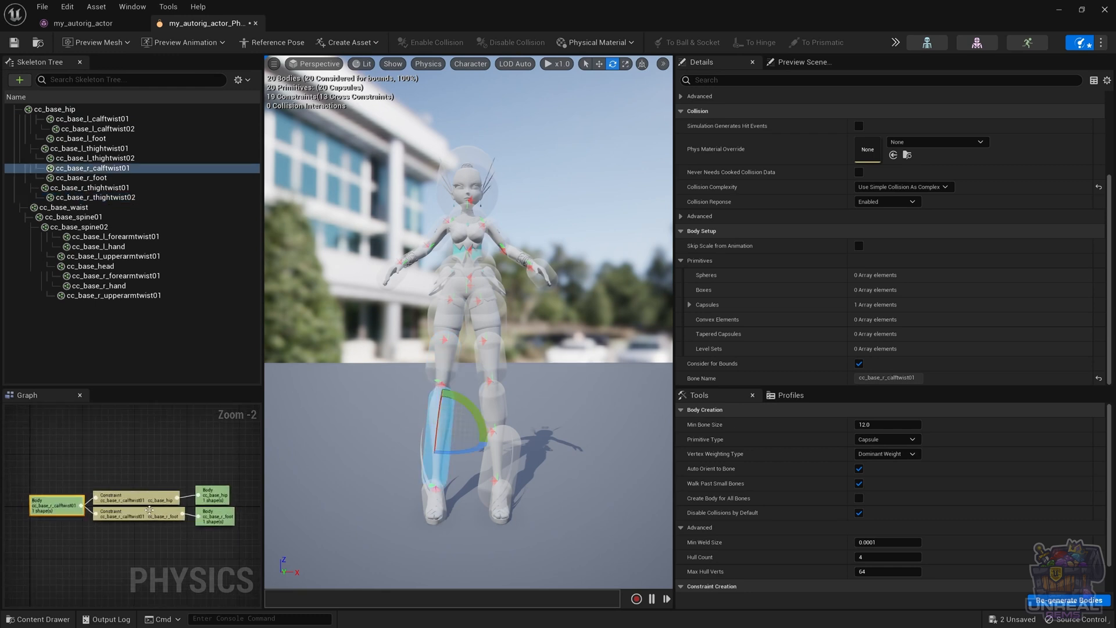
{"action": "left_click", "coordinate": [149, 498]}
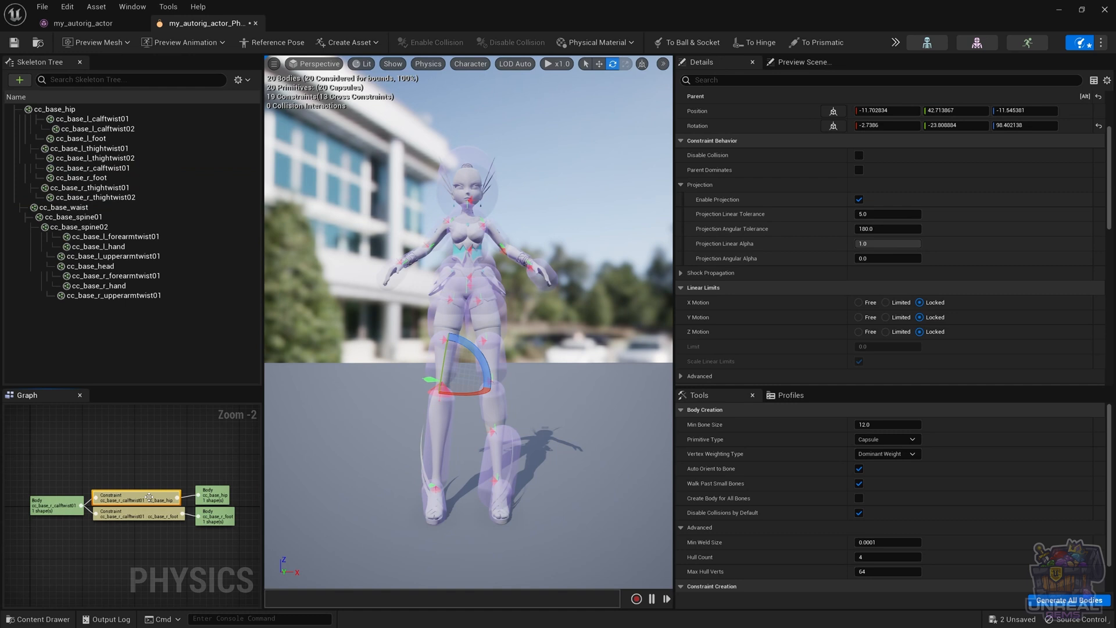
{"action": "key", "text": "Delete"}
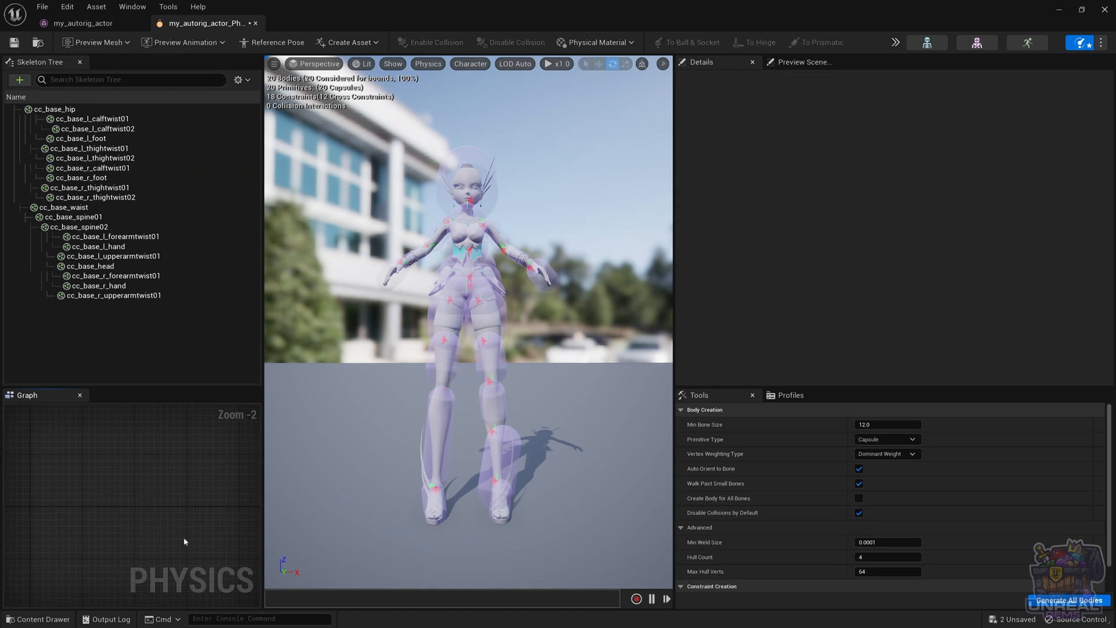
Create a new constraint between the cc_base_r_calftwist01 and cc_base_r_thightwist02 bodies
{"action": "left_click", "coordinate": [423, 426]}
{"action": "right_click", "coordinate": [56, 504]}
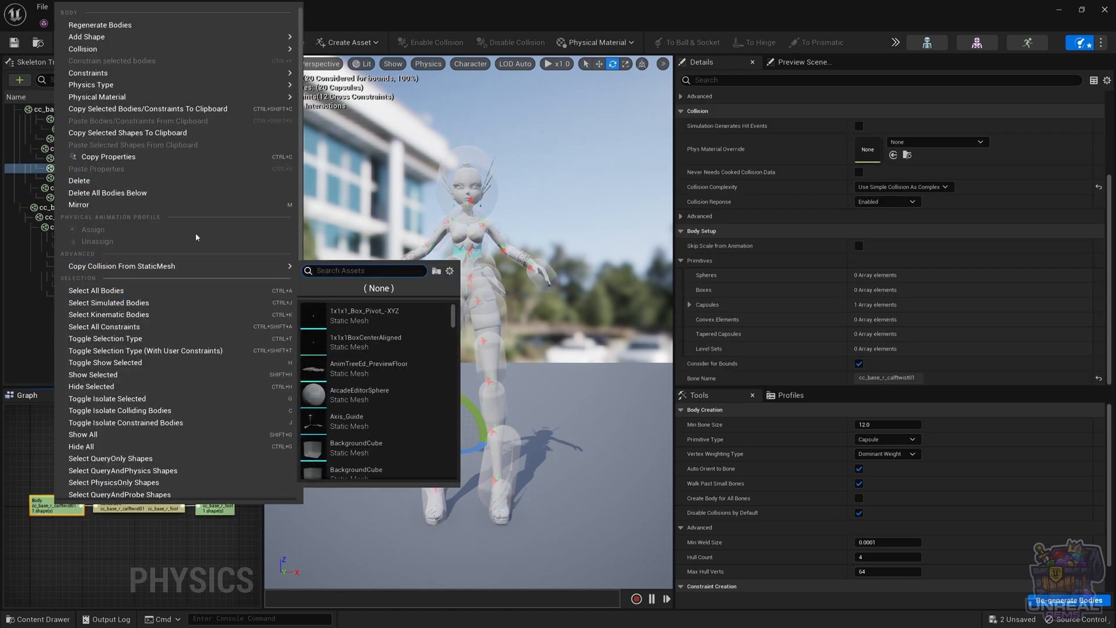
{"action": "mouse_move", "coordinate": [145, 72]}
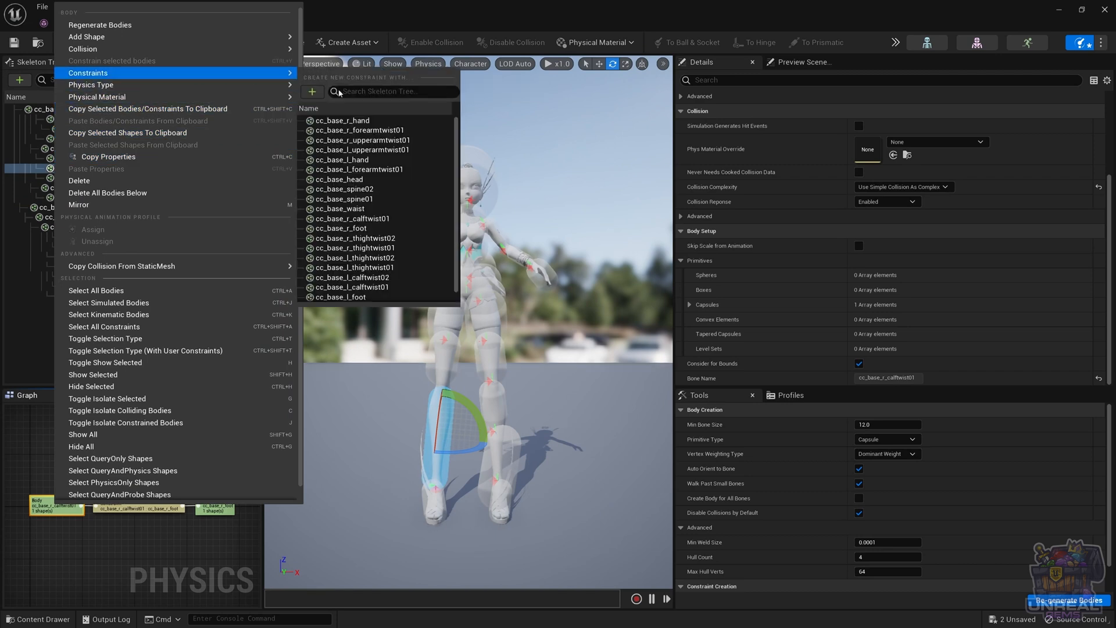
{"action": "type", "text": "thi"}
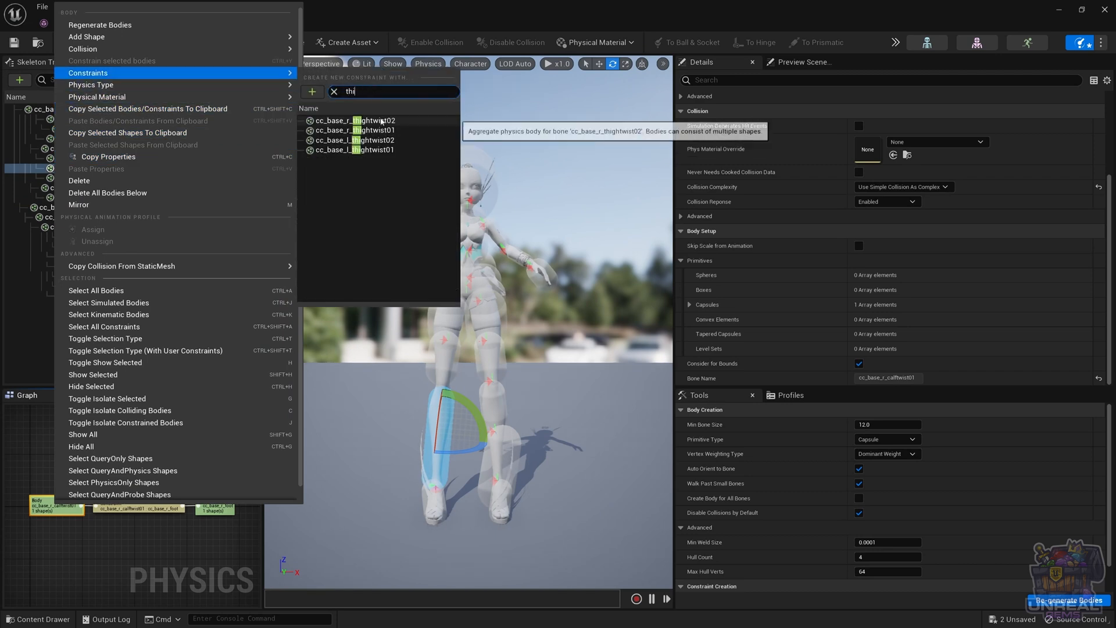
{"action": "left_click", "coordinate": [381, 120]}
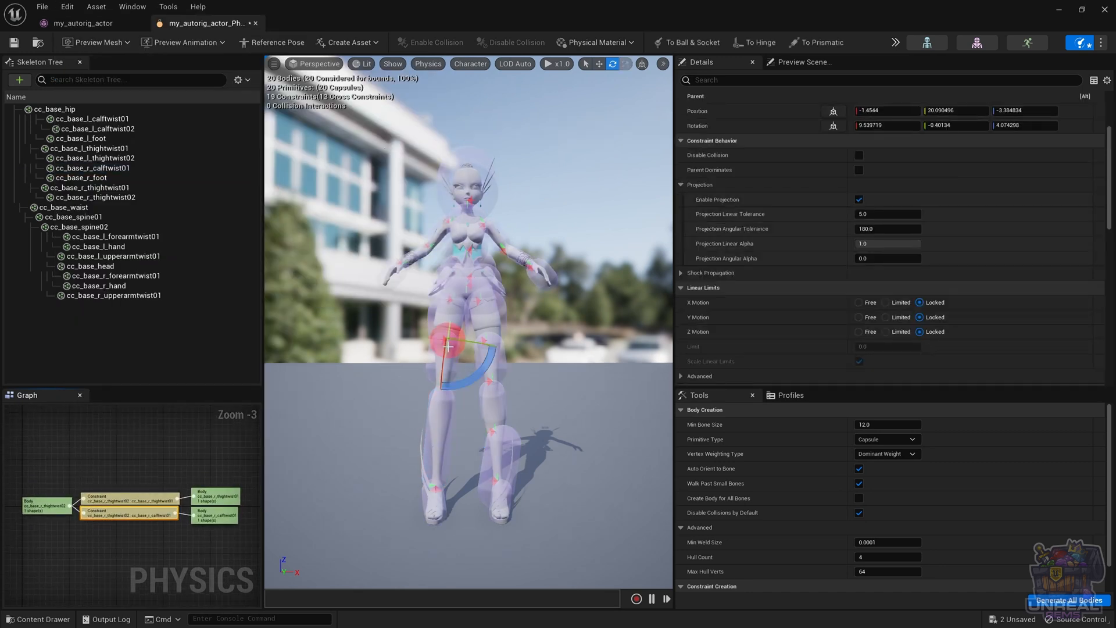
Move the new thigh-to-calf constraint down to the right knee and check the two bodies it links
{"action": "key", "text": "w"}
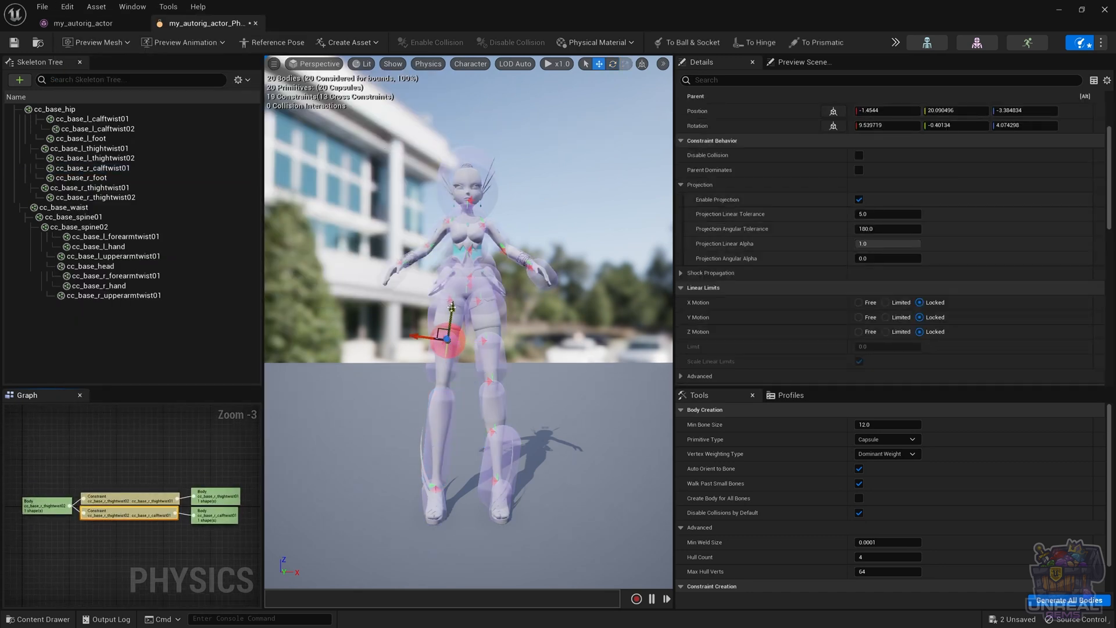
{"action": "left_click_drag", "start_coordinate": [451, 307], "coordinate": [446, 356]}
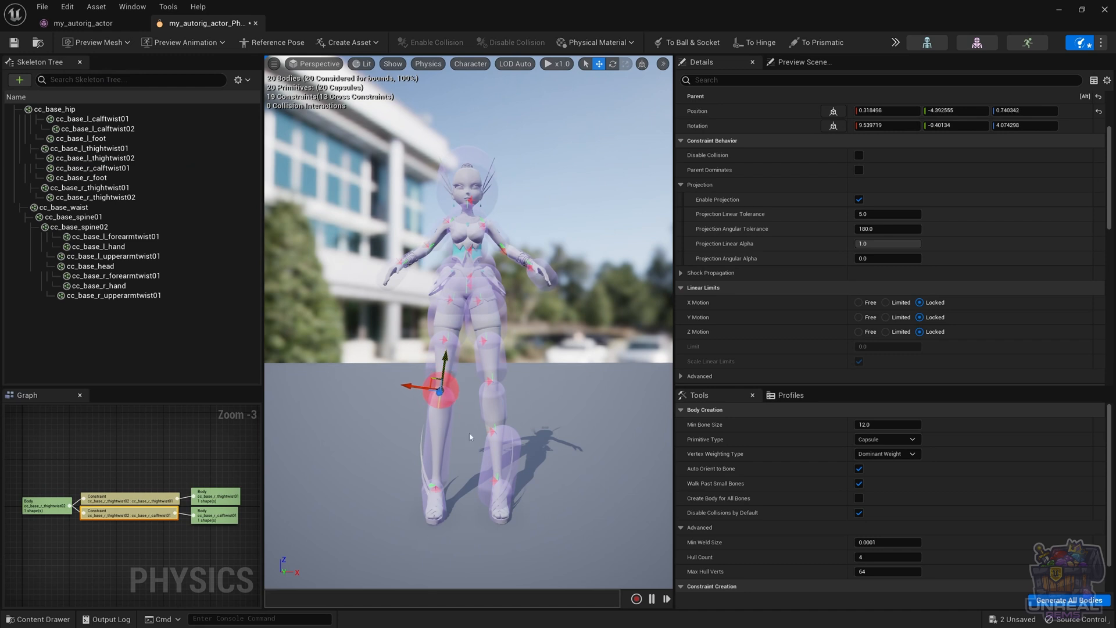
{"action": "left_click", "coordinate": [444, 436]}
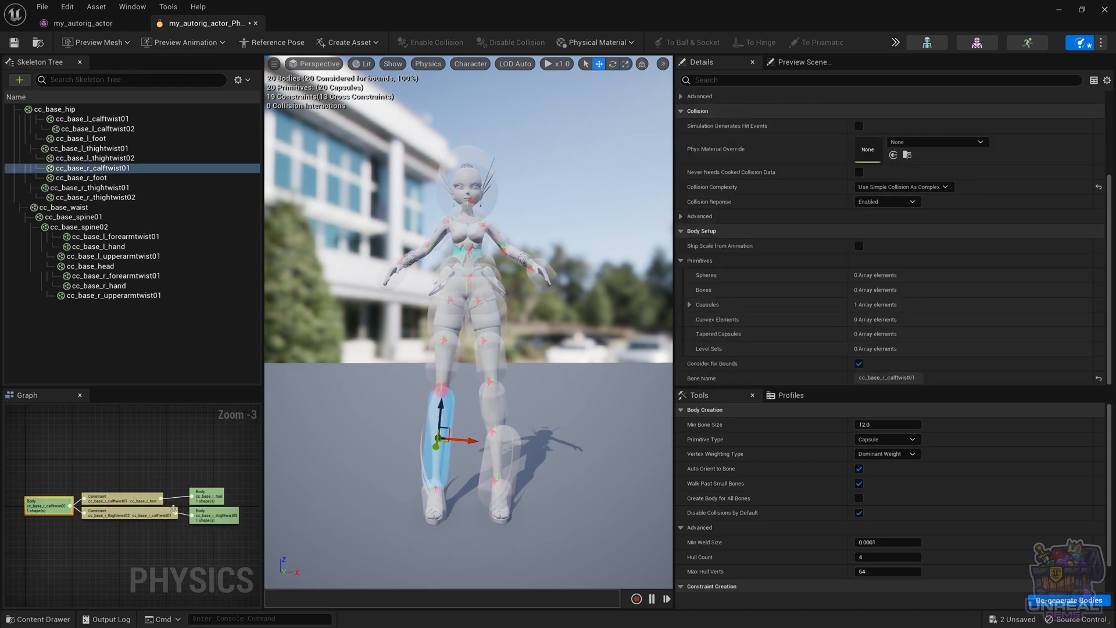
{"action": "left_click", "coordinate": [221, 518]}
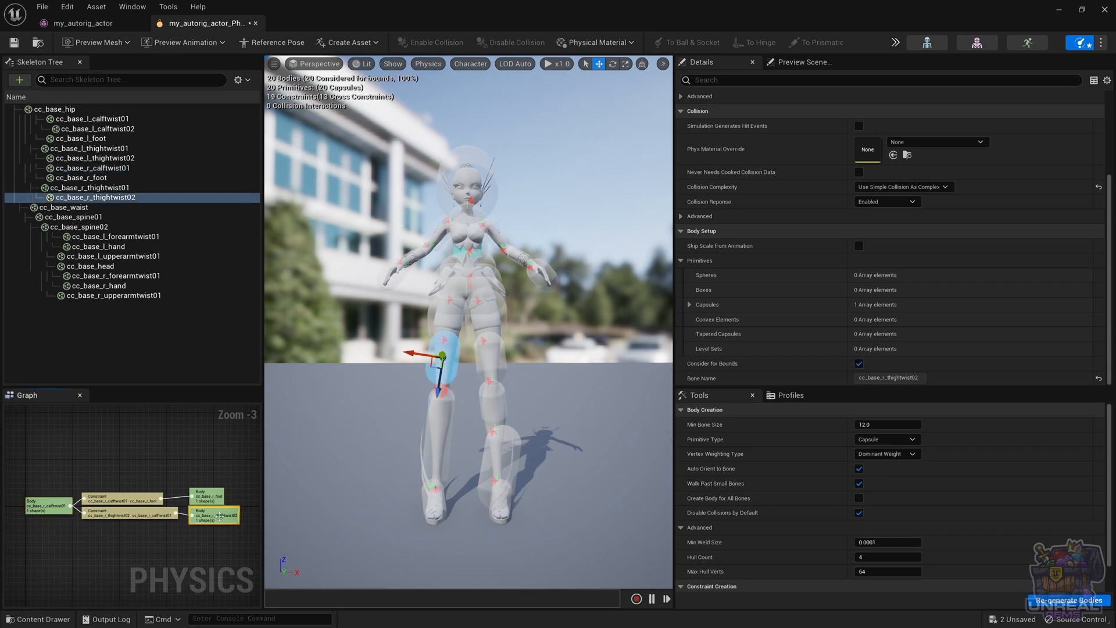
Set Swing 1, Swing 2 and Twist Motion of the right knee constraint to Limited, and deselect it
{"action": "left_click", "coordinate": [441, 391]}
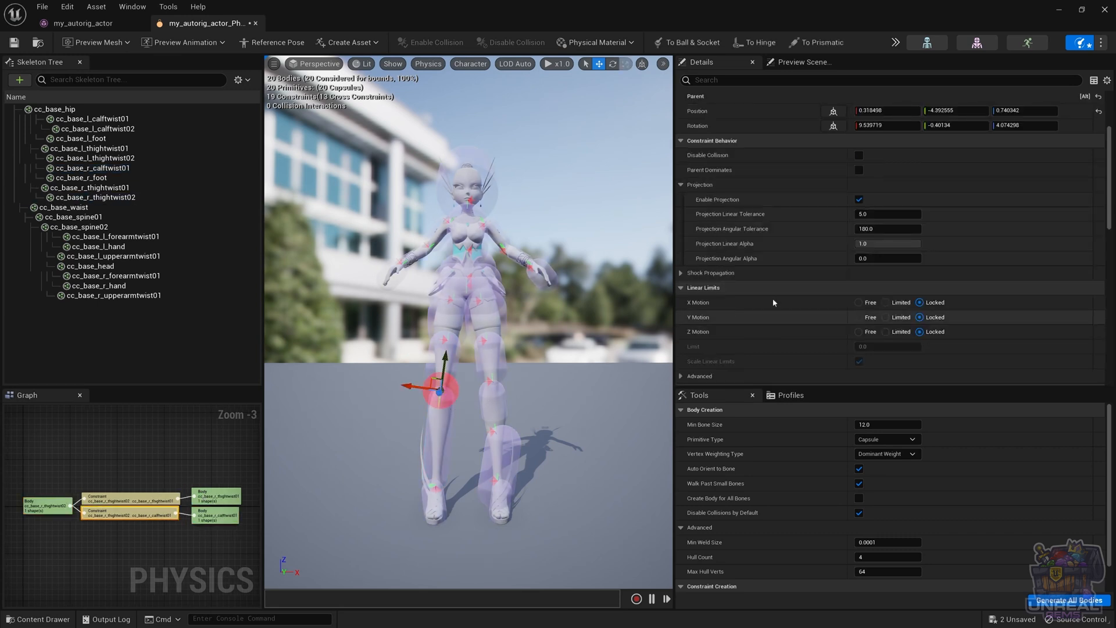
{"action": "scroll", "coordinate": [895, 279], "scroll_direction": "down", "scroll_amount": 5}
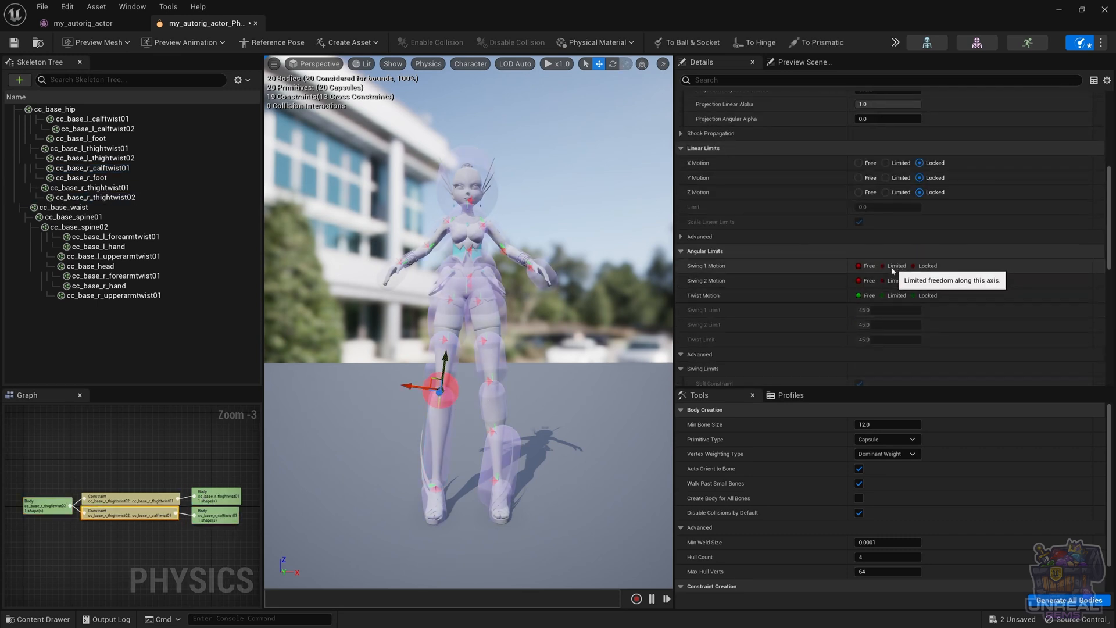
{"action": "left_click", "coordinate": [898, 266]}
{"action": "left_click", "coordinate": [886, 282]}
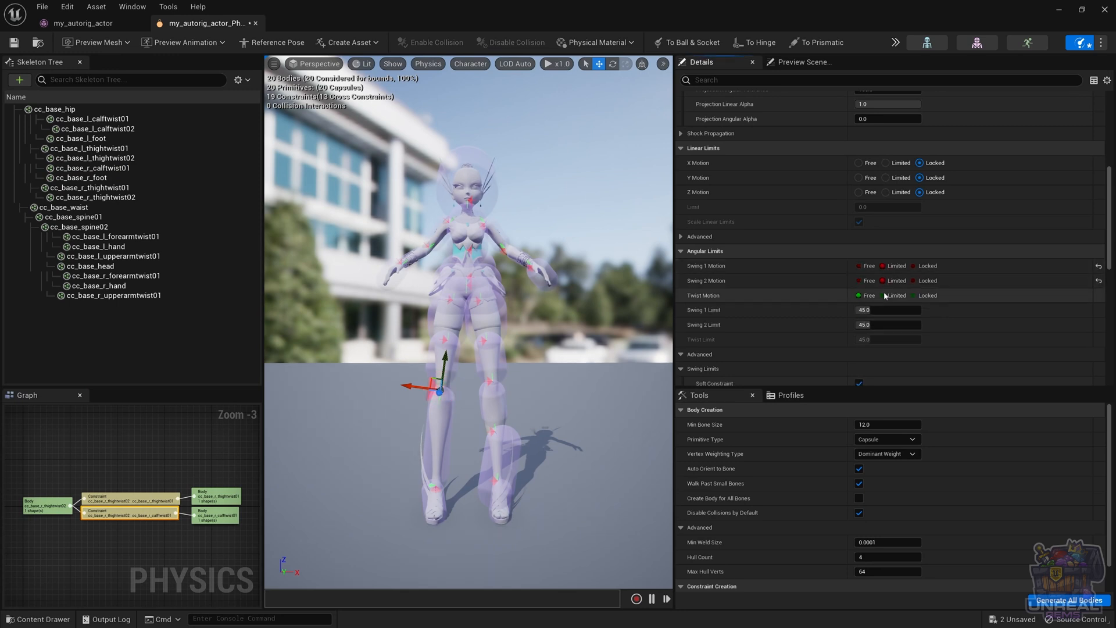
{"action": "left_click", "coordinate": [883, 296]}
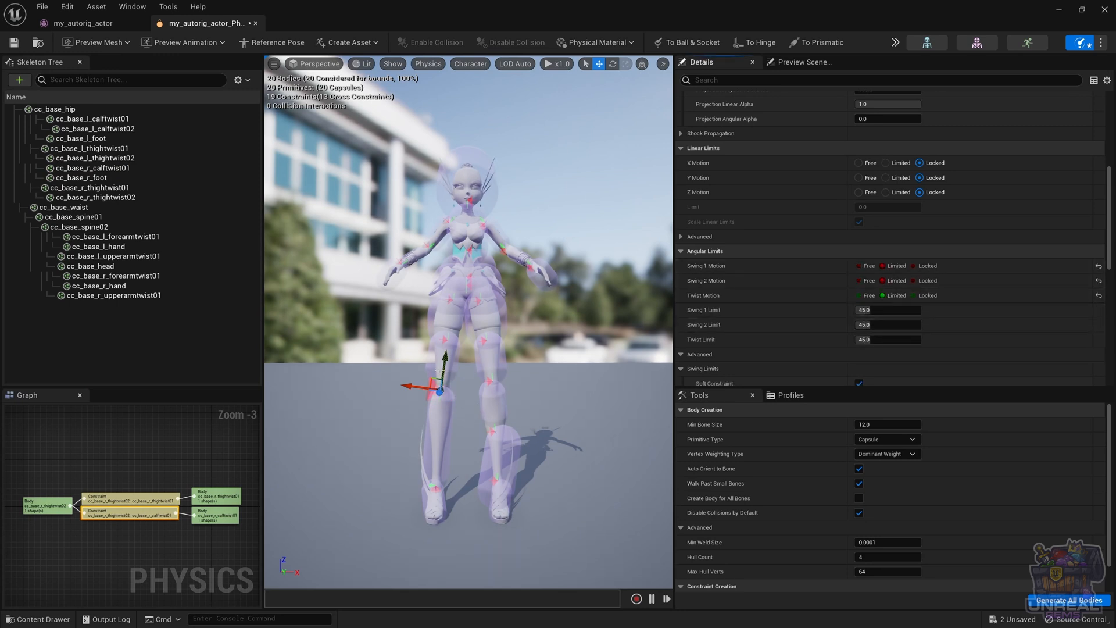
{"action": "left_click", "coordinate": [443, 371]}
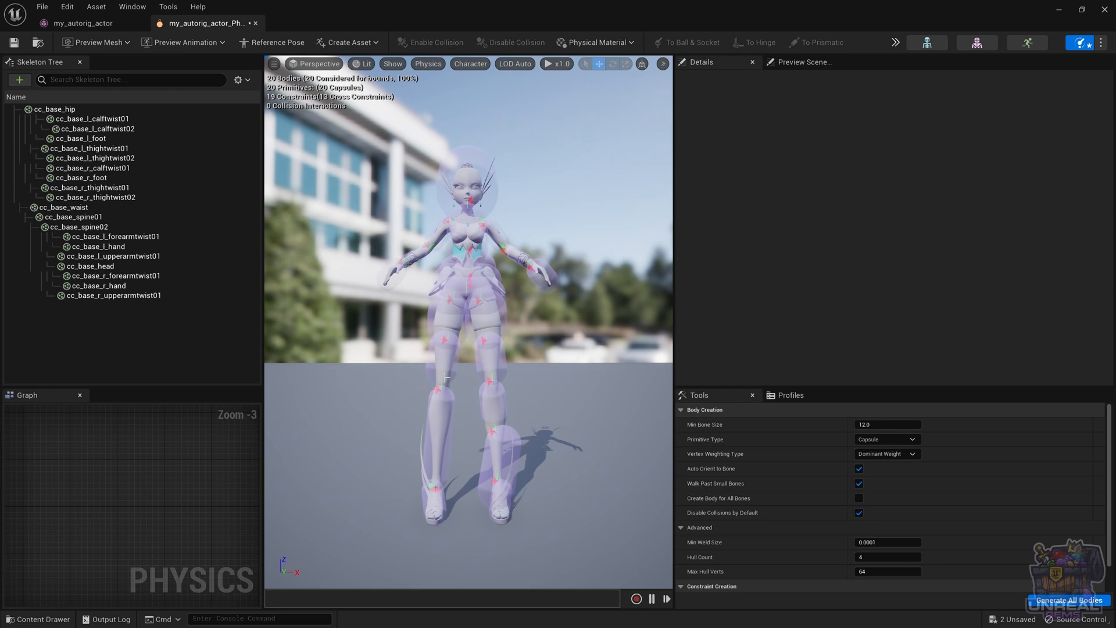
Rotate the constraint at the right knee to reorient its angular limits, and deselect it
{"action": "left_click", "coordinate": [436, 389]}
{"action": "key", "text": "e"}
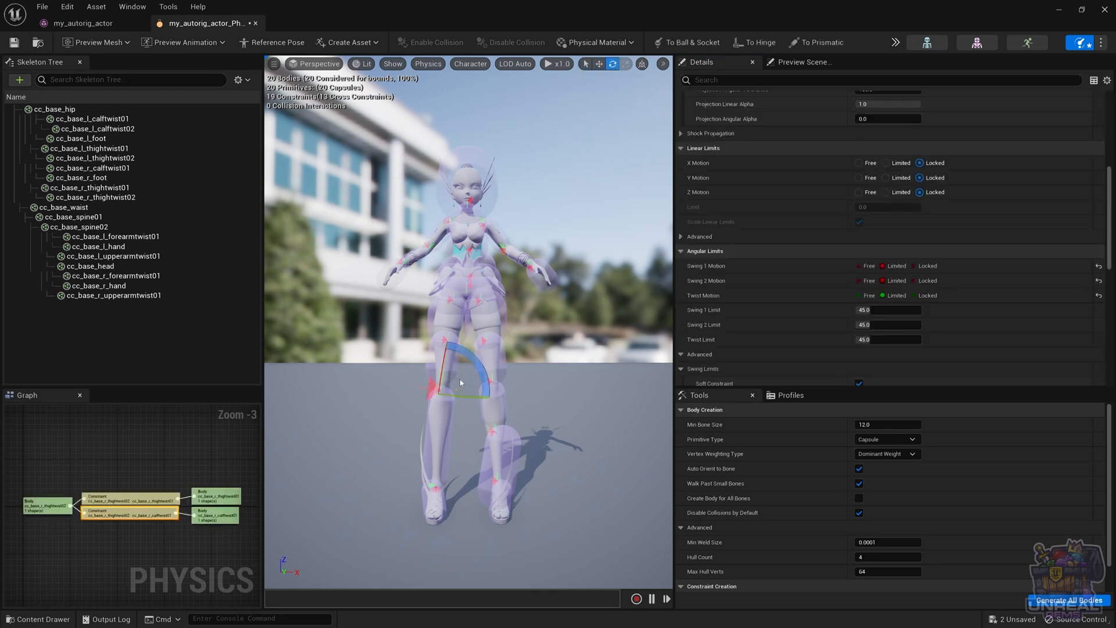
{"action": "left_click_drag", "start_coordinate": [476, 364], "coordinate": [439, 457]}
{"action": "left_click", "coordinate": [399, 455]}
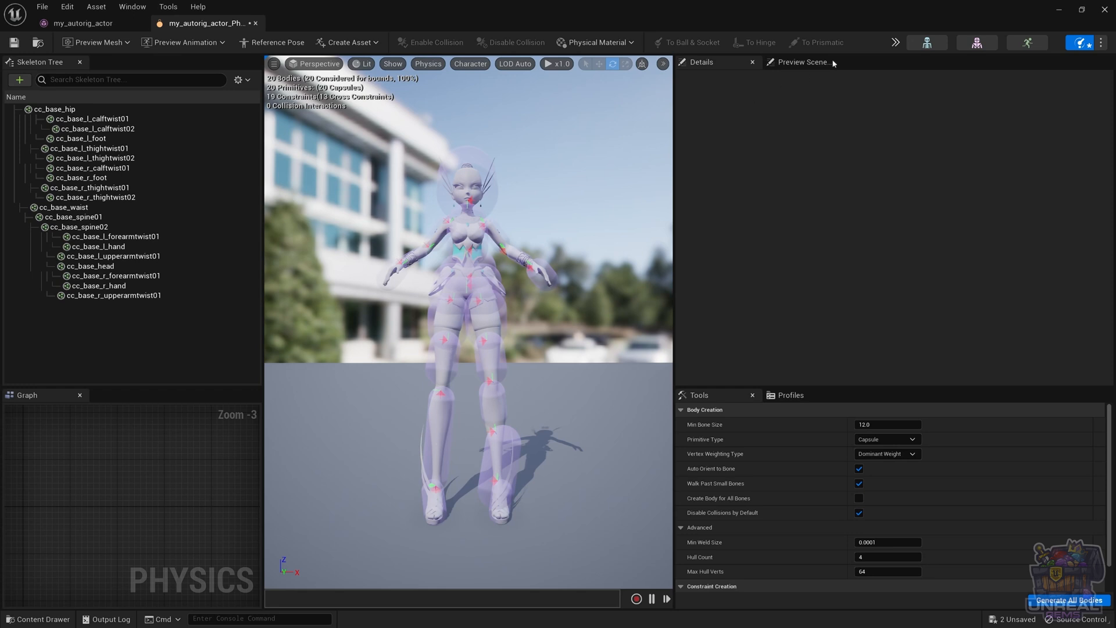
Run the physics simulation to see how the character's bodies fall and hold together, and stop it
{"action": "left_click", "coordinate": [898, 43]}
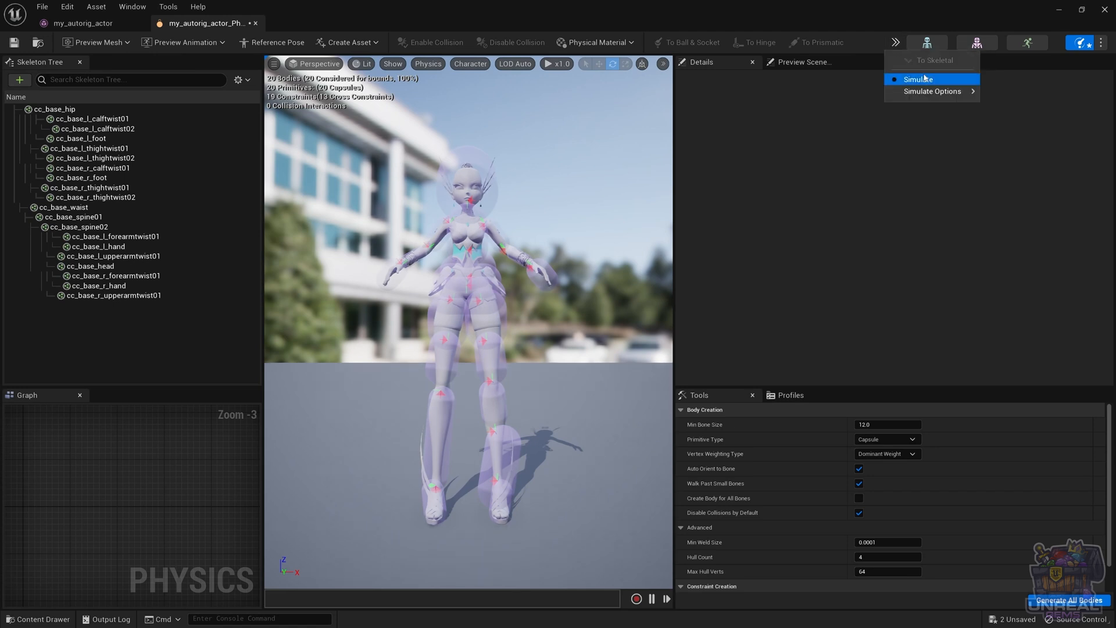
{"action": "mouse_move", "coordinate": [931, 91]}
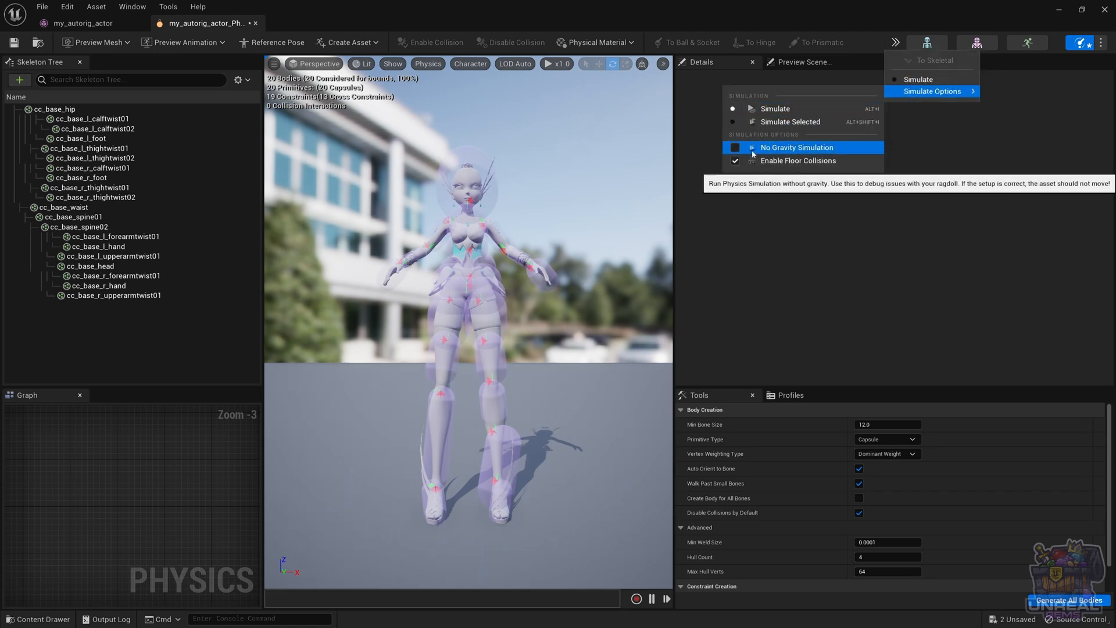
{"action": "left_click", "coordinate": [921, 80]}
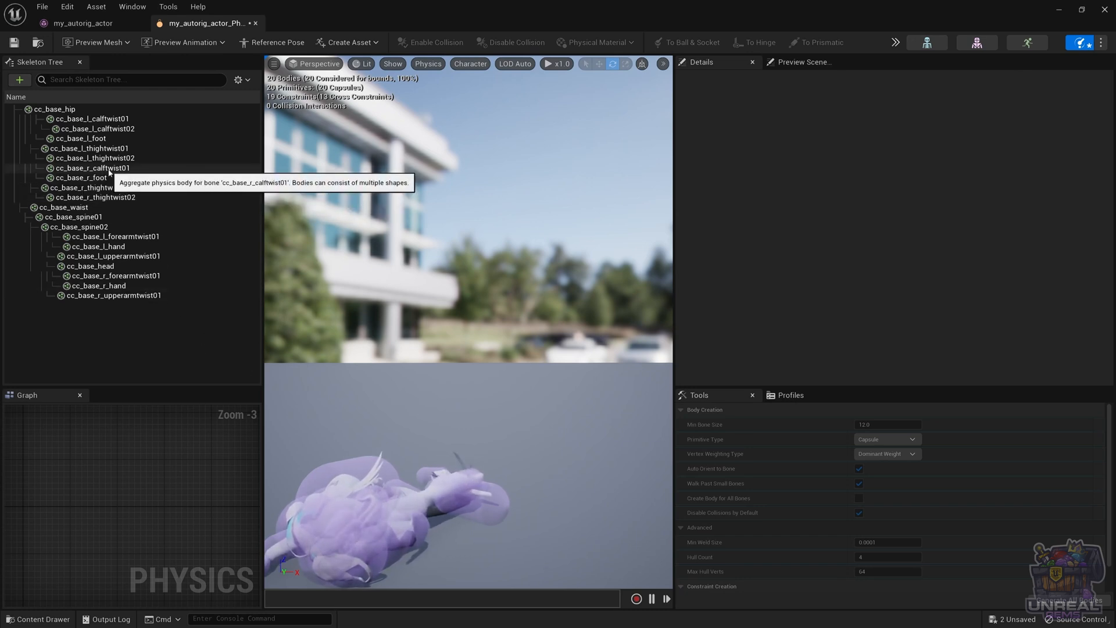
{"action": "left_click", "coordinate": [895, 42]}
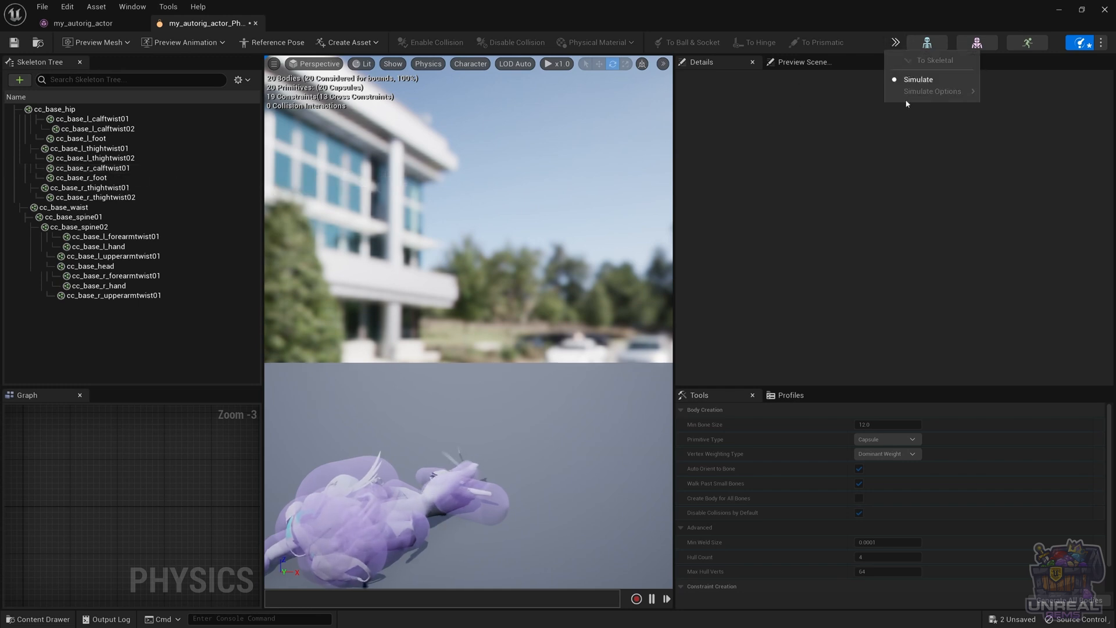
{"action": "left_click", "coordinate": [915, 80]}
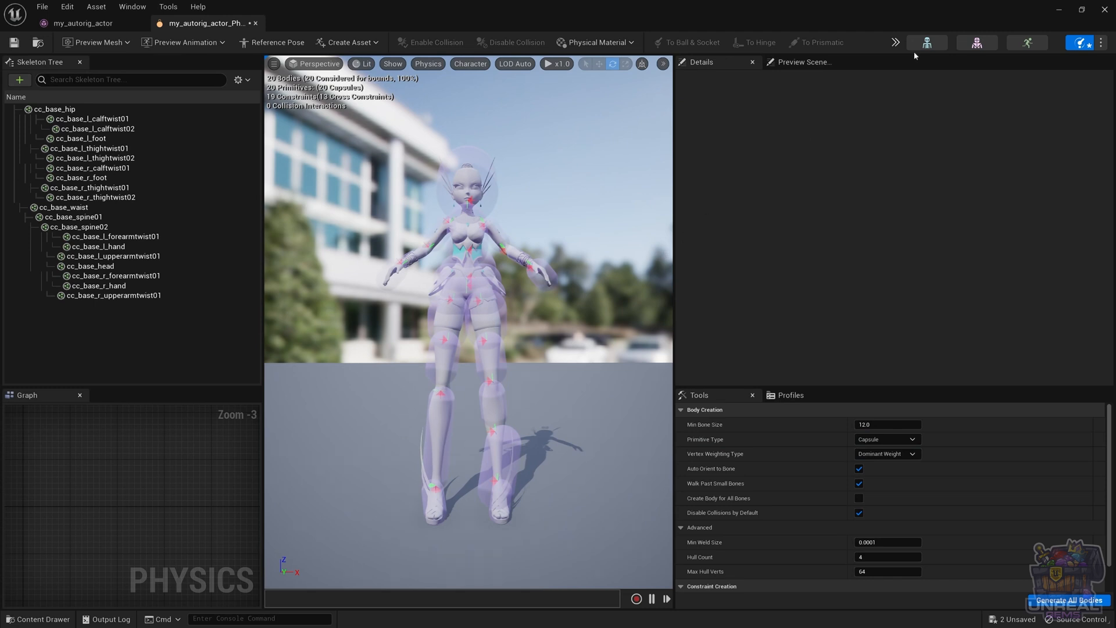
Turn on No Gravity Simulation in the simulation options, and run and stop a weightless physics simulation
{"action": "left_click", "coordinate": [895, 42]}
{"action": "mouse_move", "coordinate": [942, 92]}
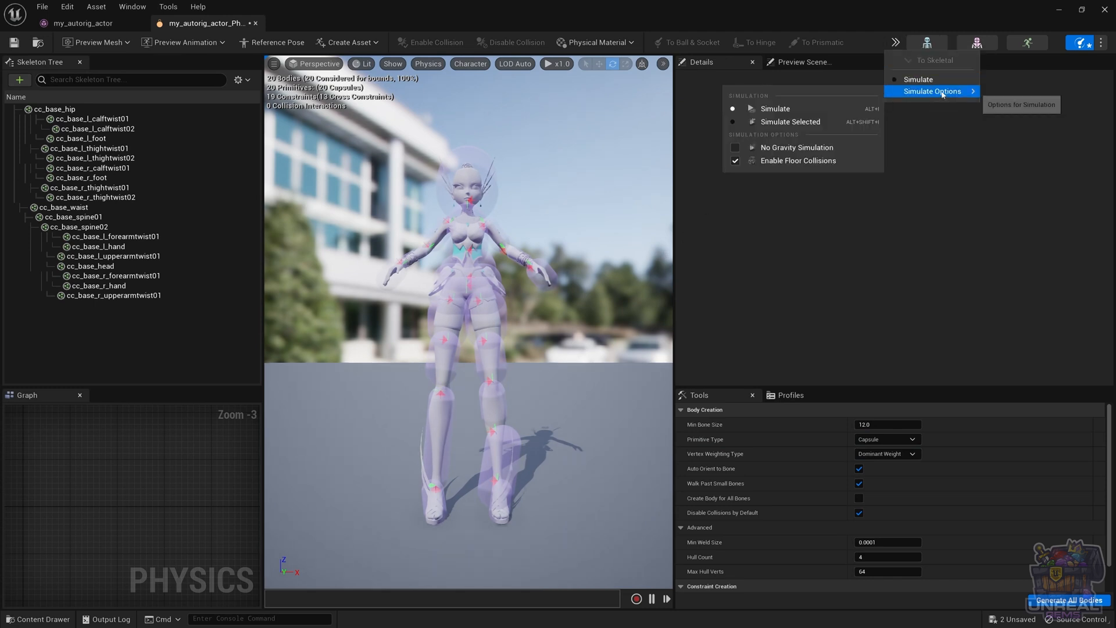
{"action": "left_click", "coordinate": [779, 148]}
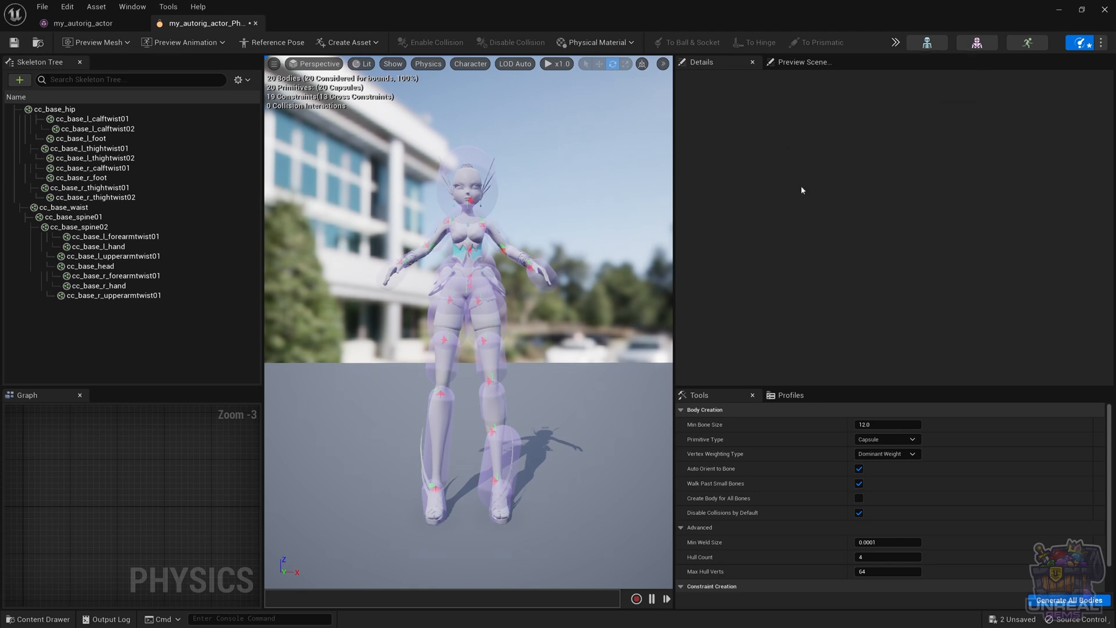
{"action": "left_click", "coordinate": [895, 42]}
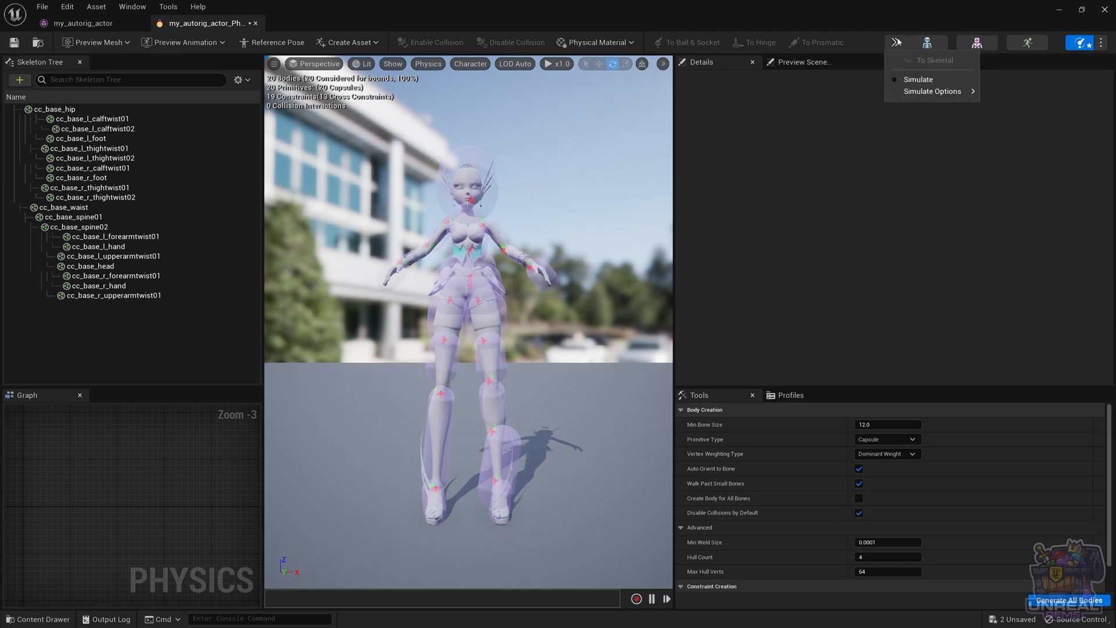
{"action": "left_click", "coordinate": [917, 77]}
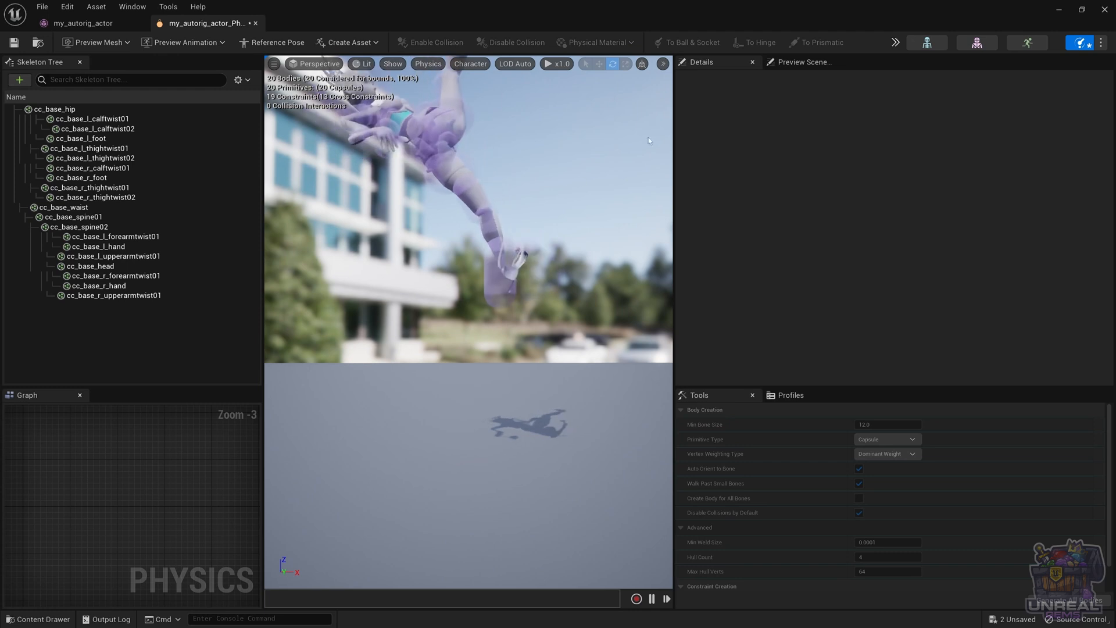
{"action": "left_click", "coordinate": [896, 42]}
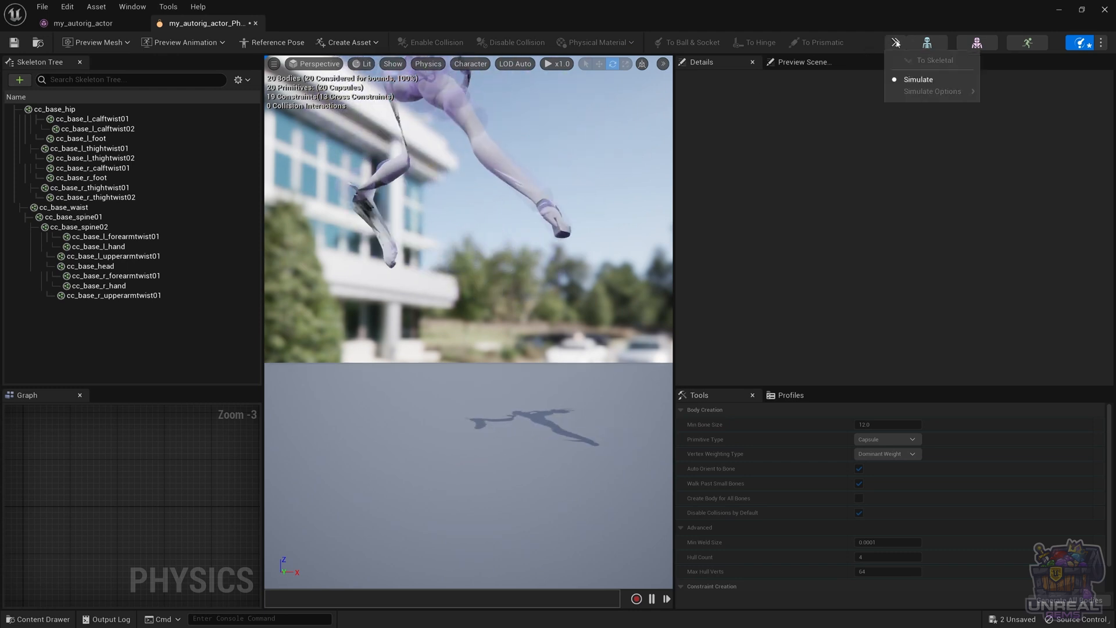
{"action": "left_click", "coordinate": [909, 77]}
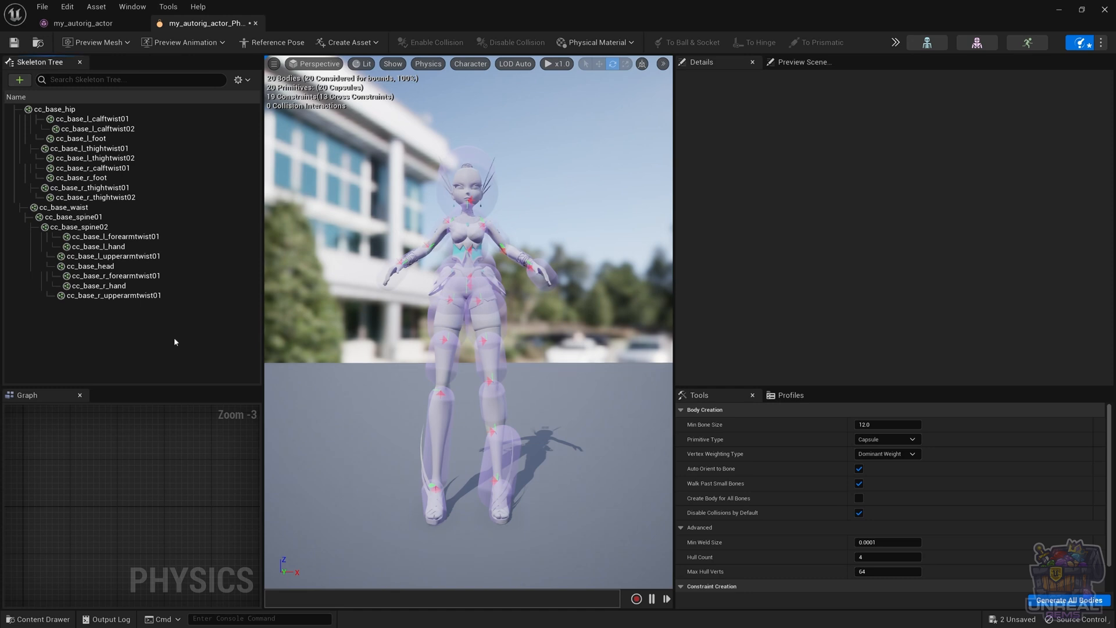
Select all bodies in the skeleton tree and set their Physics Type to Kinematic
{"action": "key", "text": "ctrl+a"}
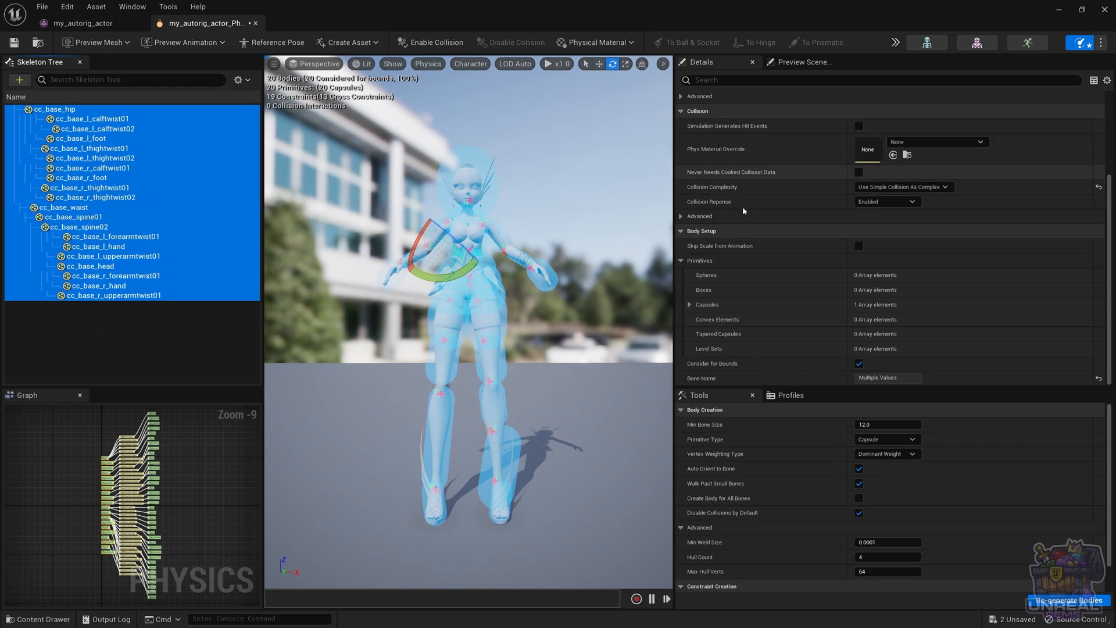
{"action": "scroll", "coordinate": [737, 205], "scroll_direction": "up", "scroll_amount": 5}
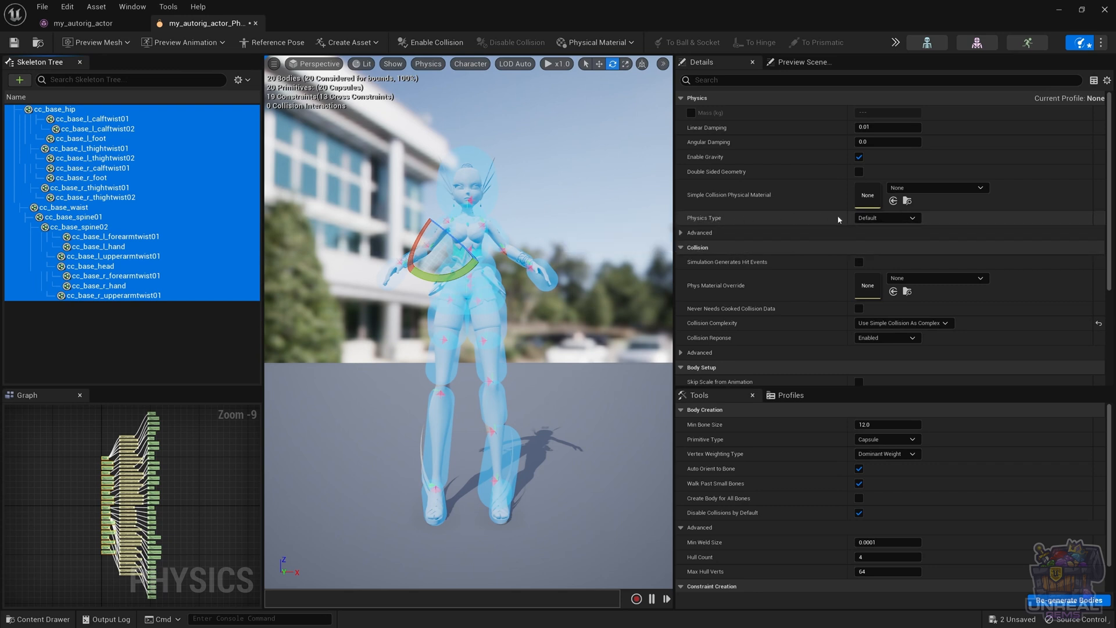
{"action": "left_click", "coordinate": [872, 218]}
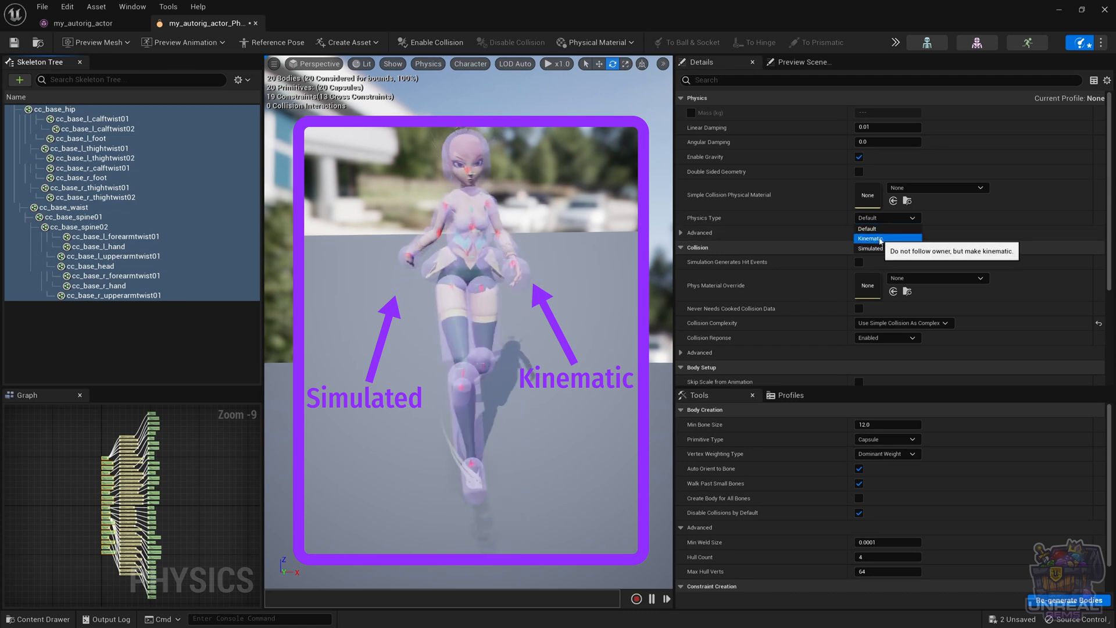
{"action": "left_click", "coordinate": [878, 238]}
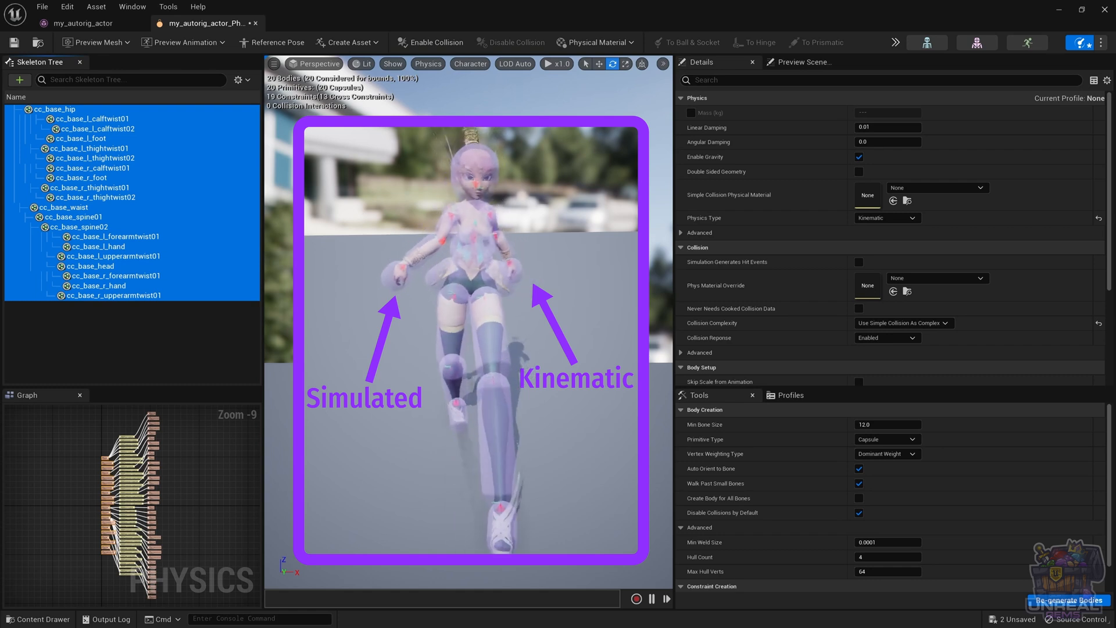
{"action": "left_click", "coordinate": [884, 218]}
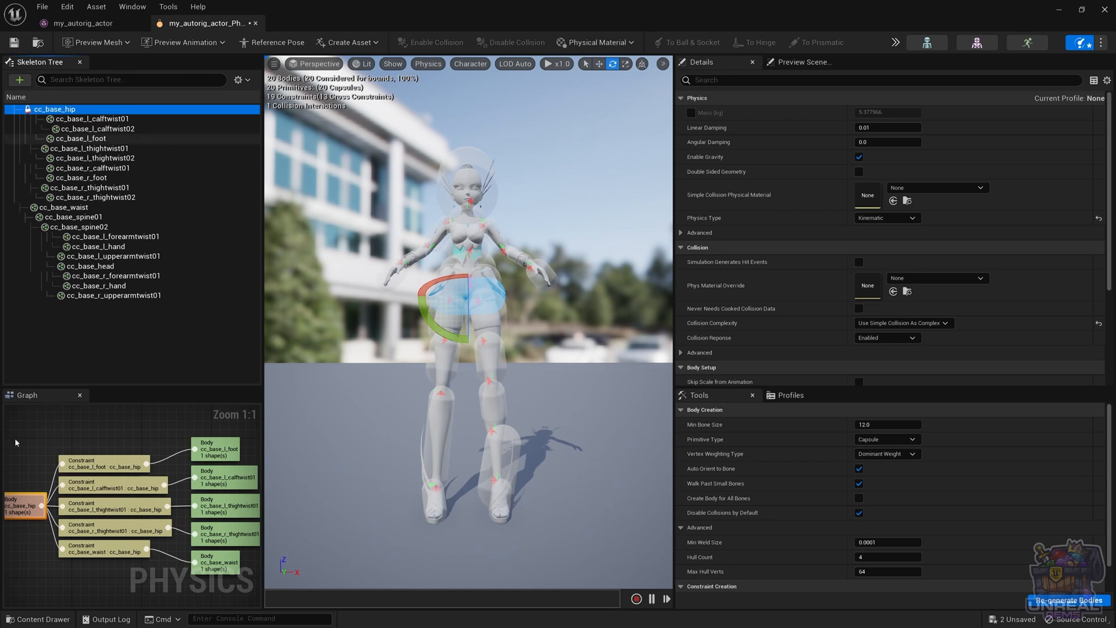
Check the constraints linked to cc_base_hip in the graph, and set the Physics Type of the cc_base_l_calftwist01 body to Simulated
{"action": "right_click_drag", "start_coordinate": [12, 503], "coordinate": [65, 487]}
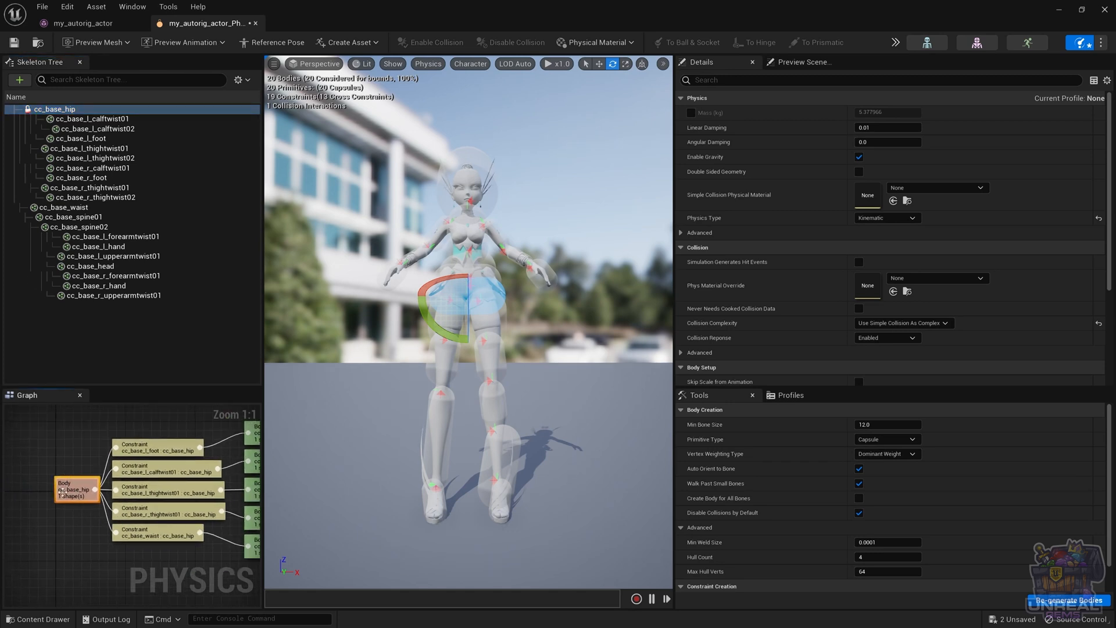
{"action": "right_click_drag", "start_coordinate": [79, 472], "coordinate": [47, 476]}
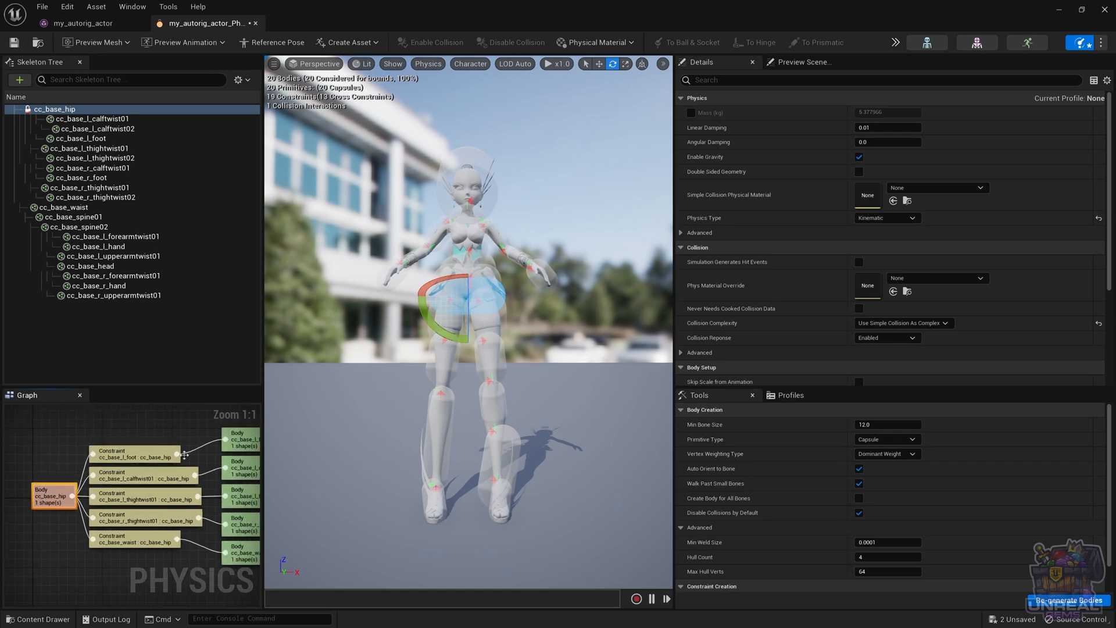
{"action": "left_click", "coordinate": [166, 118]}
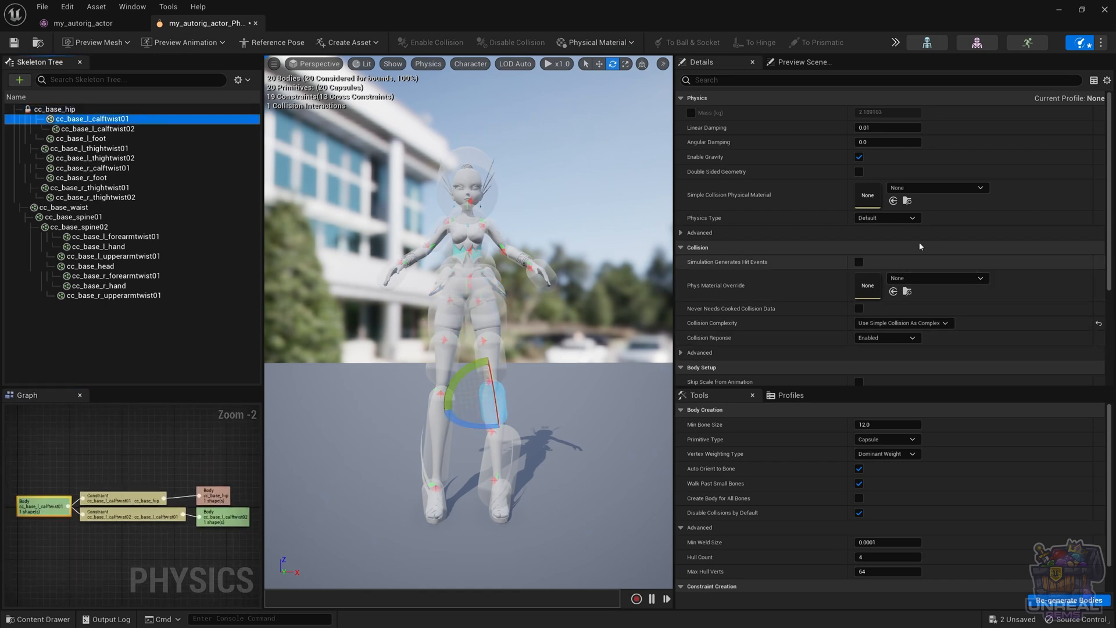
{"action": "left_click", "coordinate": [894, 218]}
{"action": "left_click", "coordinate": [878, 248]}
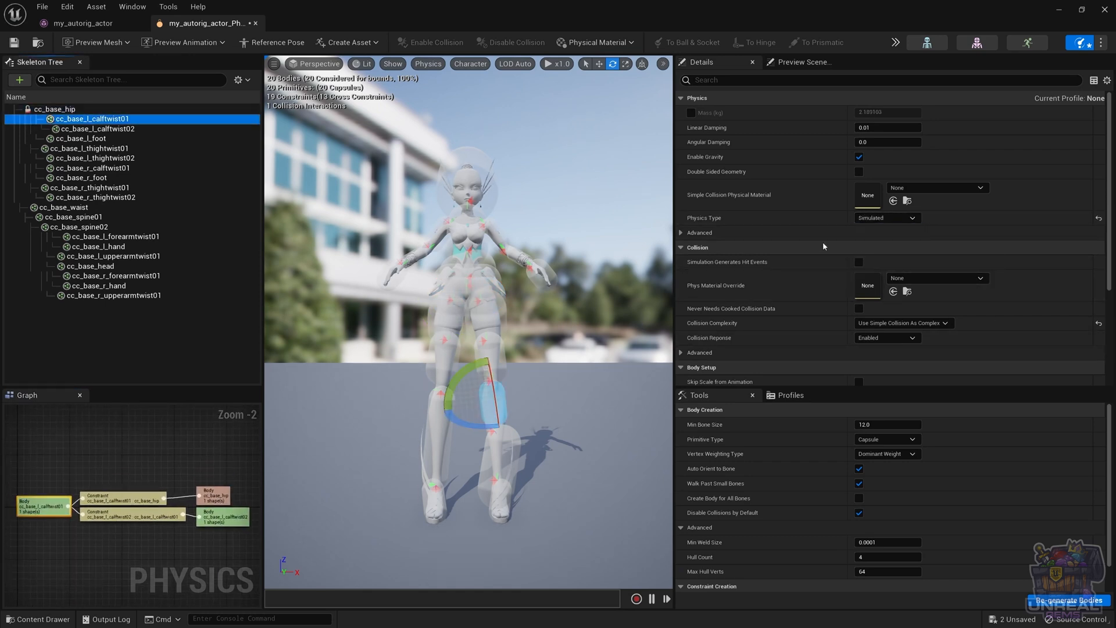
{"action": "left_click", "coordinate": [86, 117]}
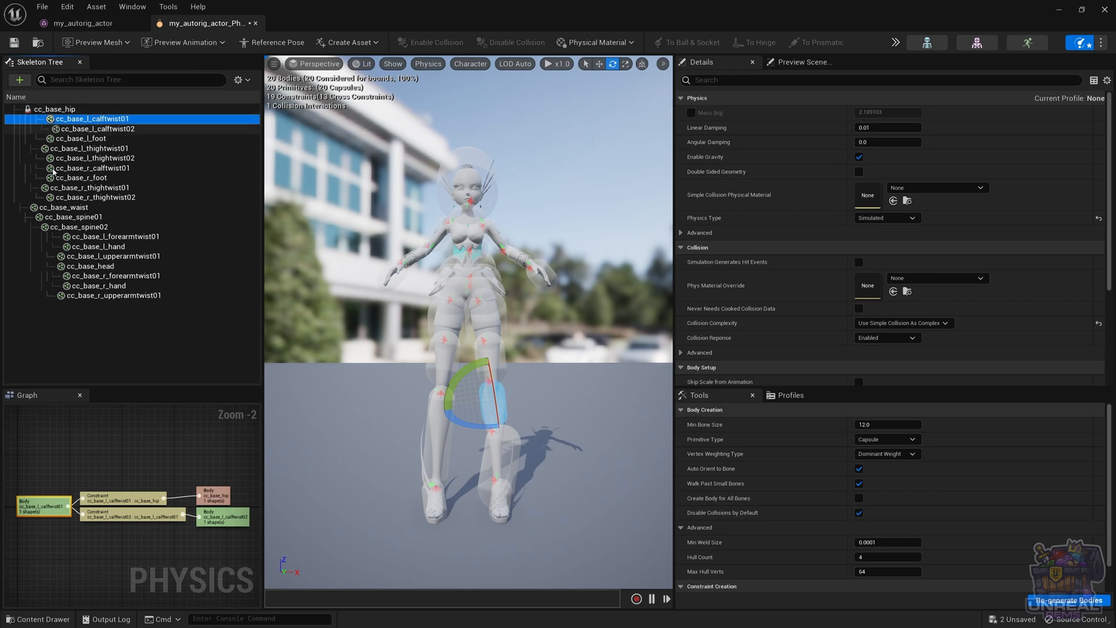
Show all bones and the constraints in the skeleton tree, and inspect the constraint between cc_base_hip and cc_base_l_calftwist01
{"action": "left_click", "coordinate": [240, 80]}
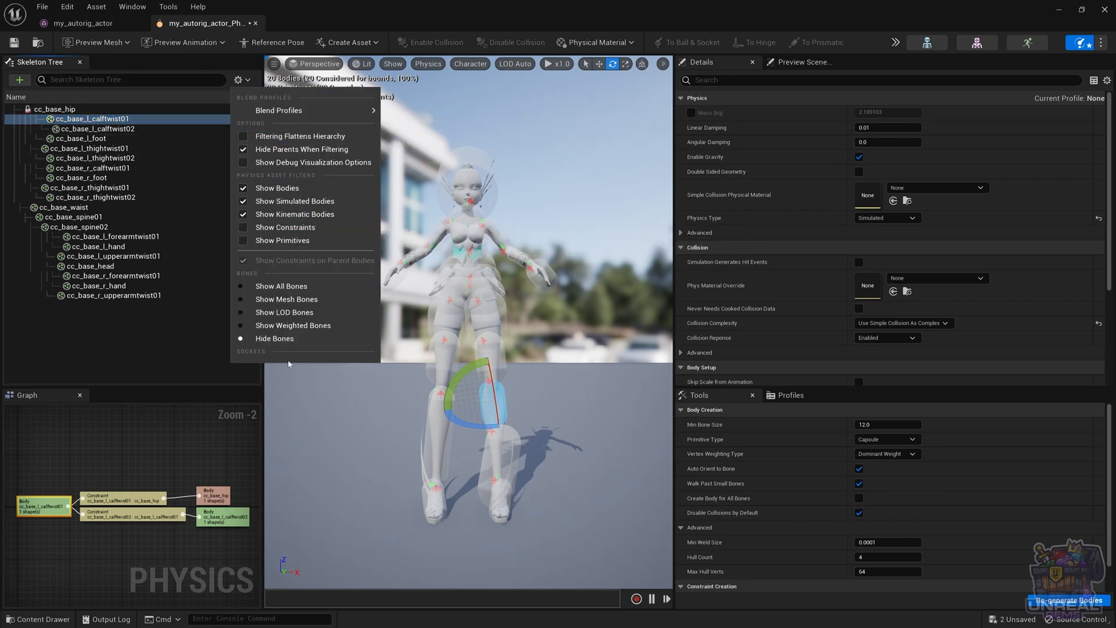
{"action": "left_click", "coordinate": [290, 286]}
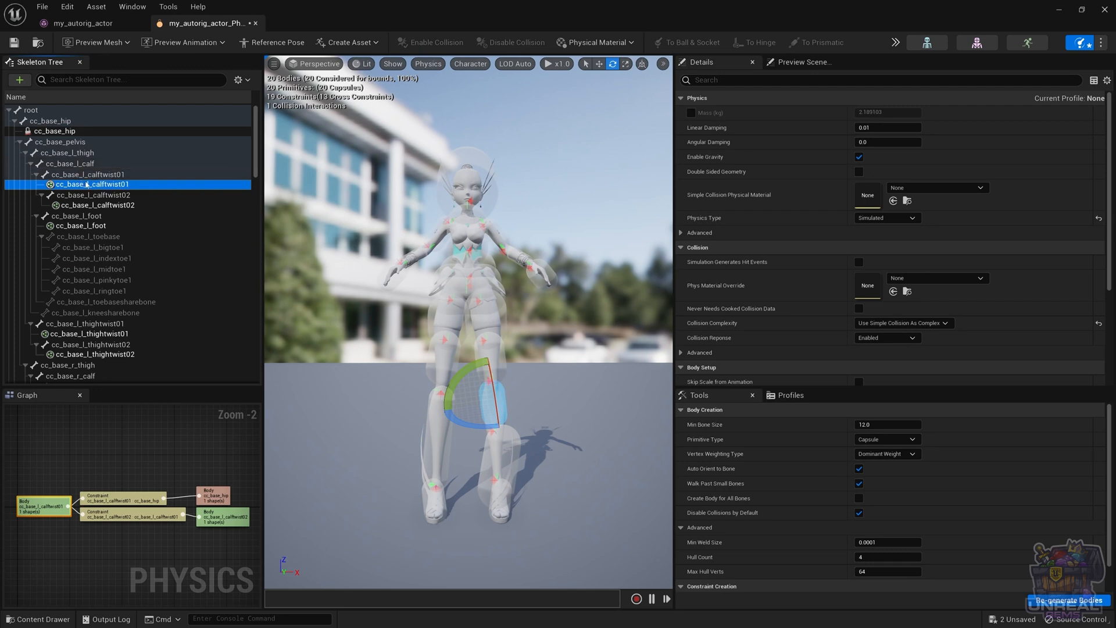
{"action": "left_click", "coordinate": [239, 80]}
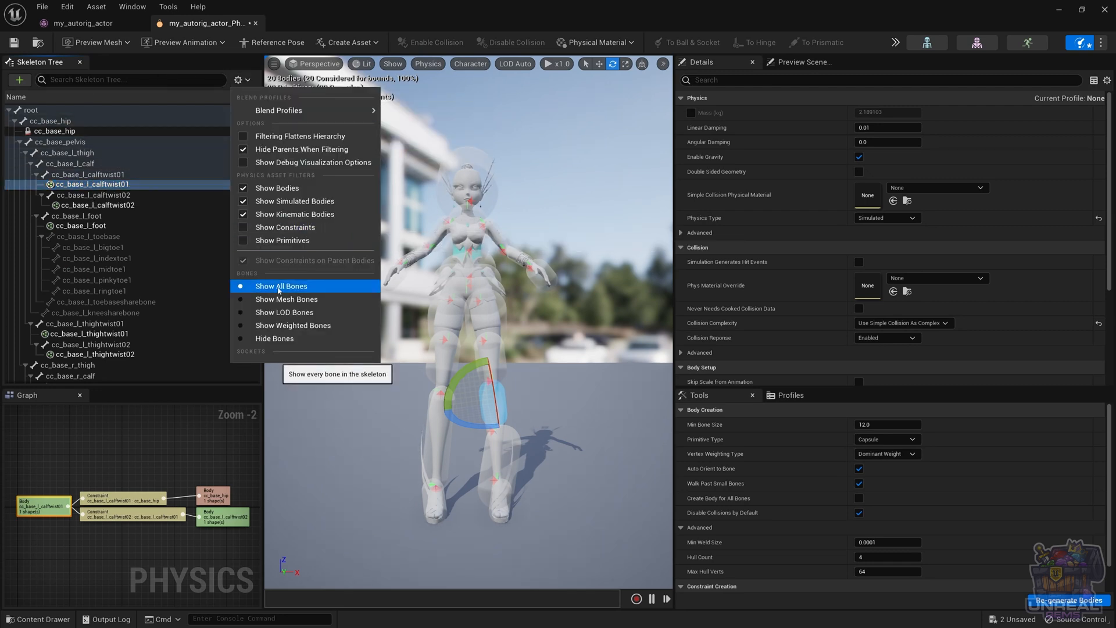
{"action": "left_click", "coordinate": [243, 227]}
{"action": "left_click", "coordinate": [132, 198]}
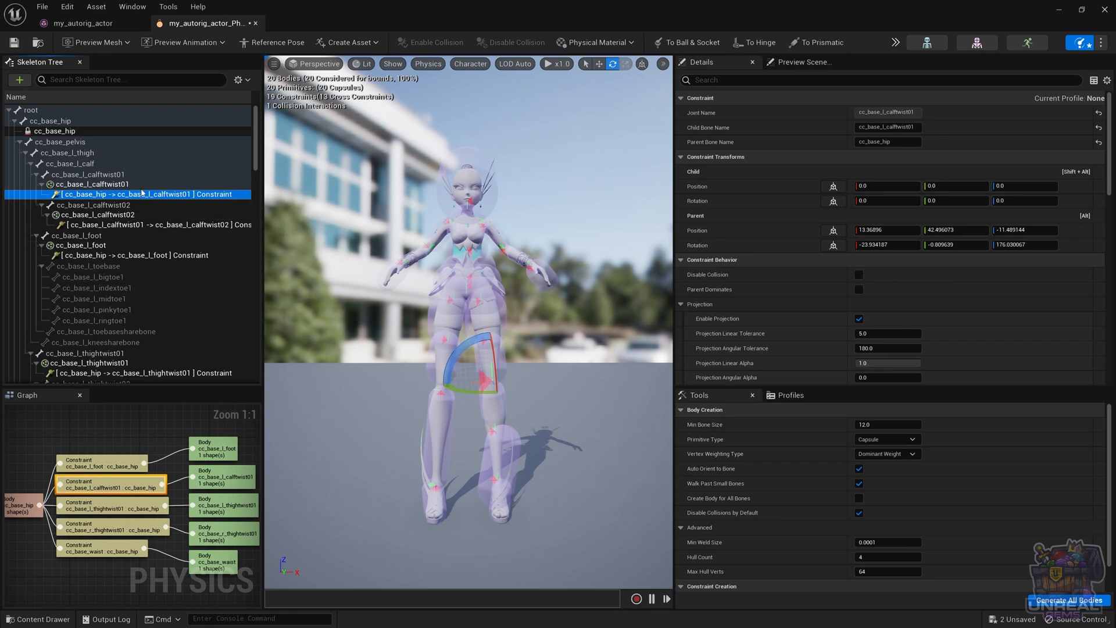
{"action": "left_click", "coordinate": [274, 159]}
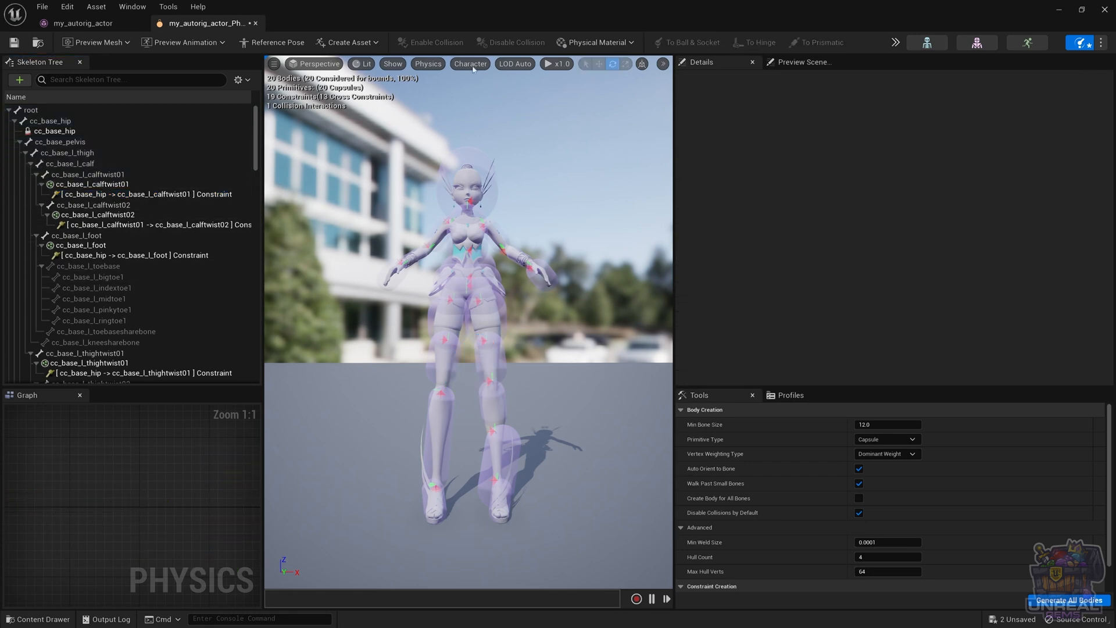
Turn on Only Selected Solid for the body display and select the cc_base_l_foot body to check it
{"action": "left_click", "coordinate": [470, 64]}
{"action": "mouse_move", "coordinate": [474, 135]}
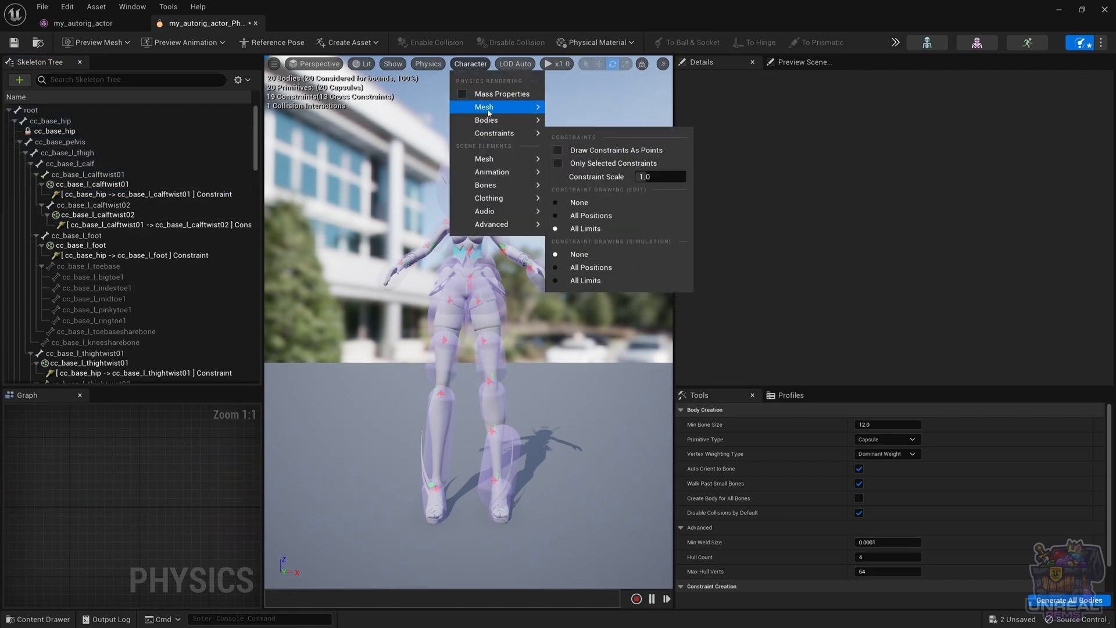
{"action": "mouse_move", "coordinate": [504, 126]}
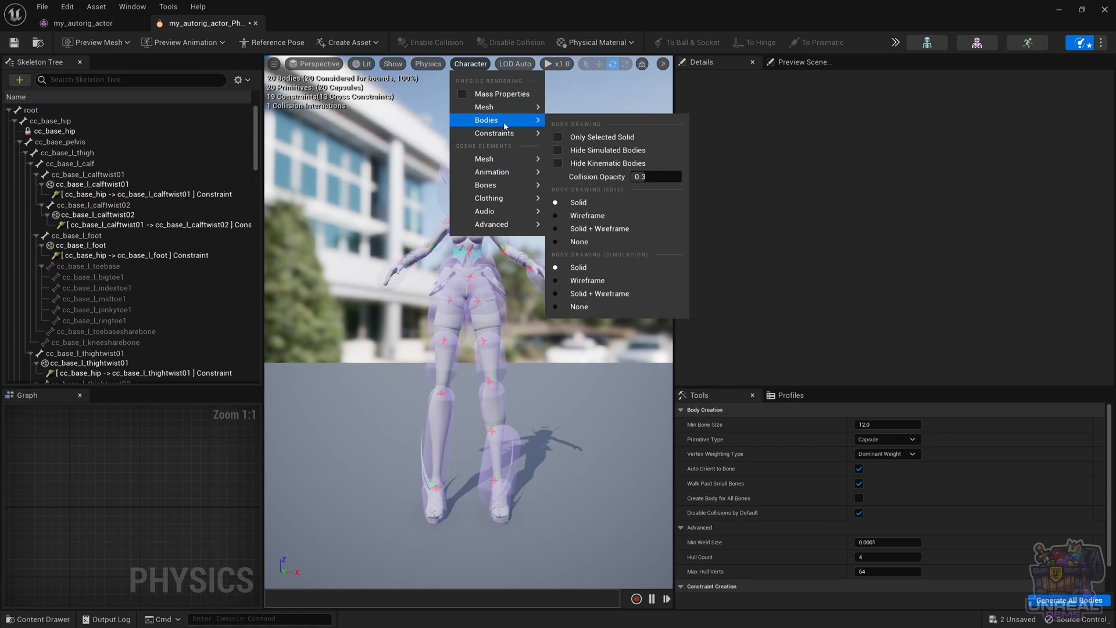
{"action": "left_click", "coordinate": [559, 138]}
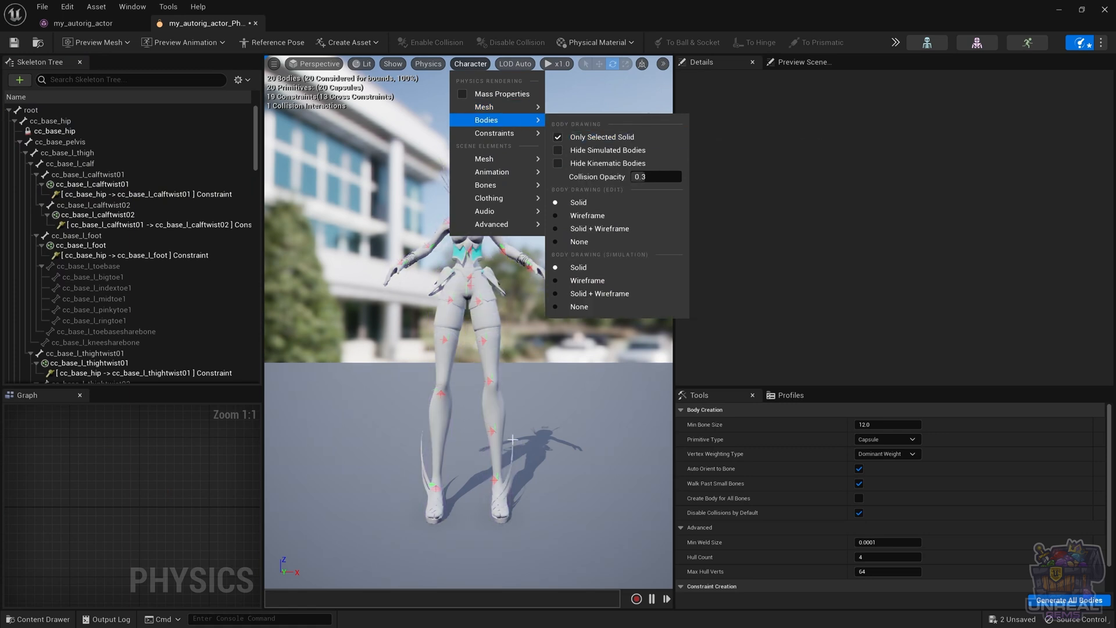
{"action": "left_click", "coordinate": [90, 246]}
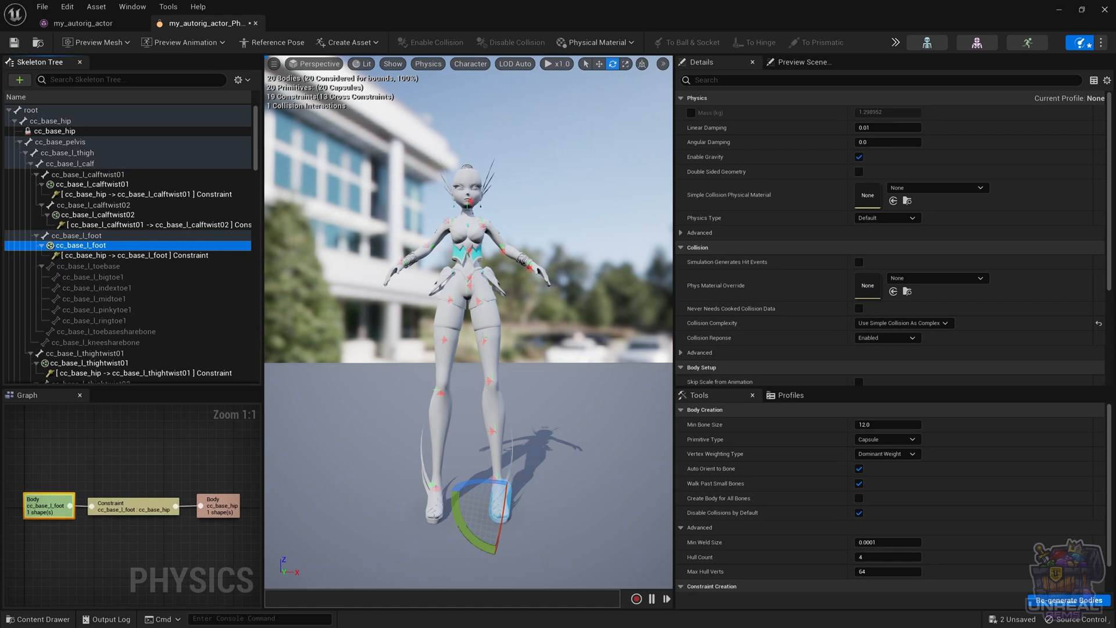
Turn off Only Selected Solid and set the edit-mode body drawing to Wireframe
{"action": "left_click", "coordinate": [470, 64]}
{"action": "mouse_move", "coordinate": [494, 119]}
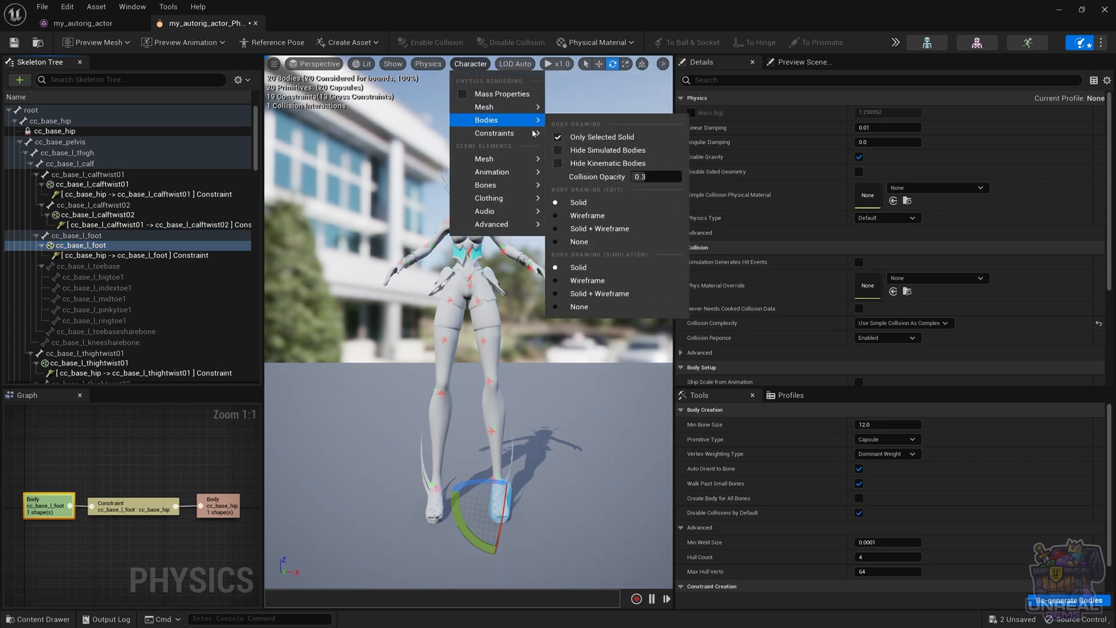
{"action": "left_click", "coordinate": [557, 138]}
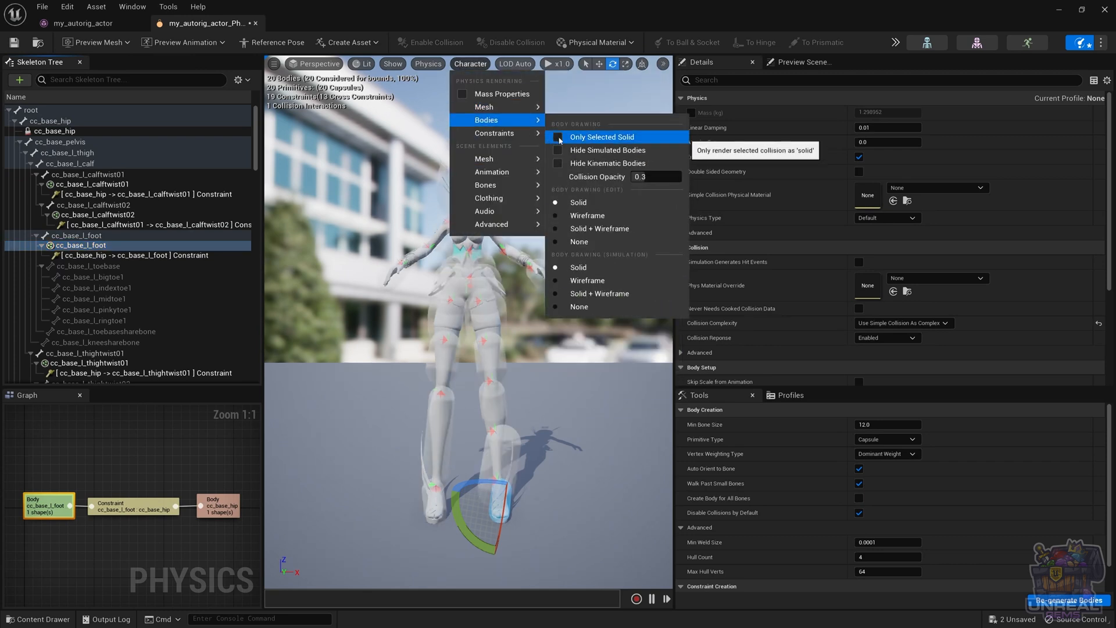
{"action": "left_click", "coordinate": [579, 216]}
{"action": "left_click", "coordinate": [471, 64]}
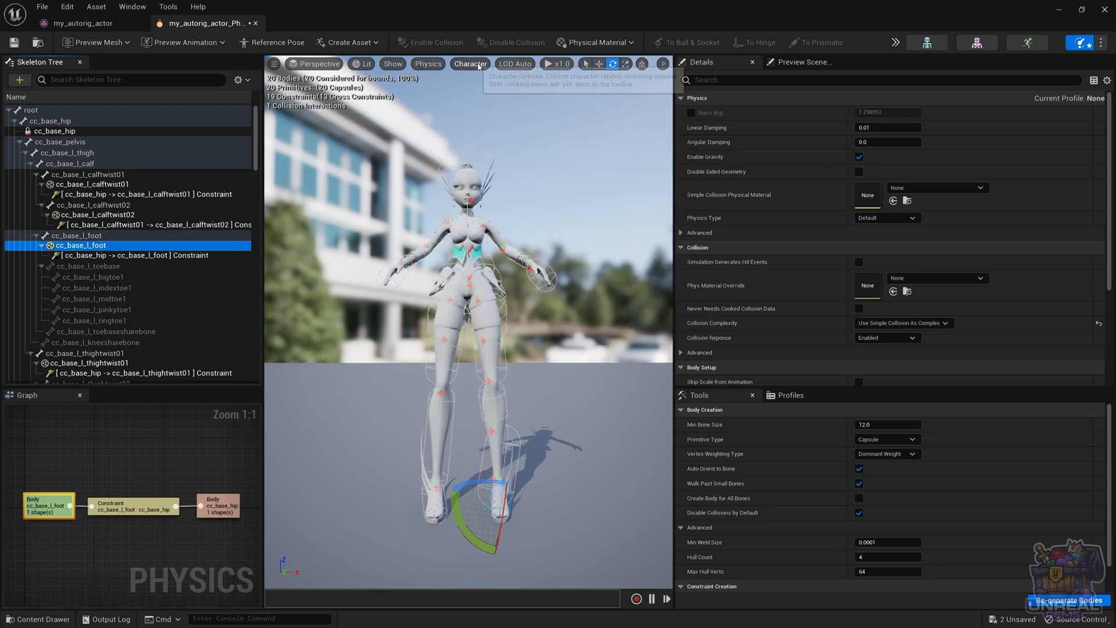
Run the simulation to check how the bodies are drawn, and bring up the character's mesh rendering options
{"action": "mouse_move", "coordinate": [511, 121]}
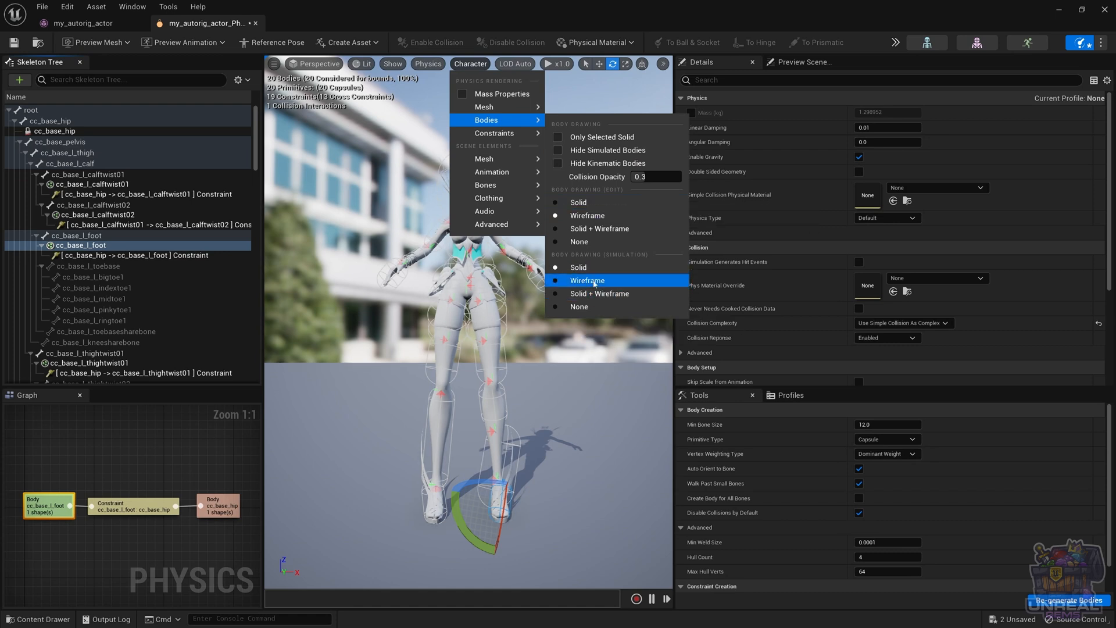
{"action": "left_click", "coordinate": [896, 42]}
{"action": "left_click", "coordinate": [919, 82]}
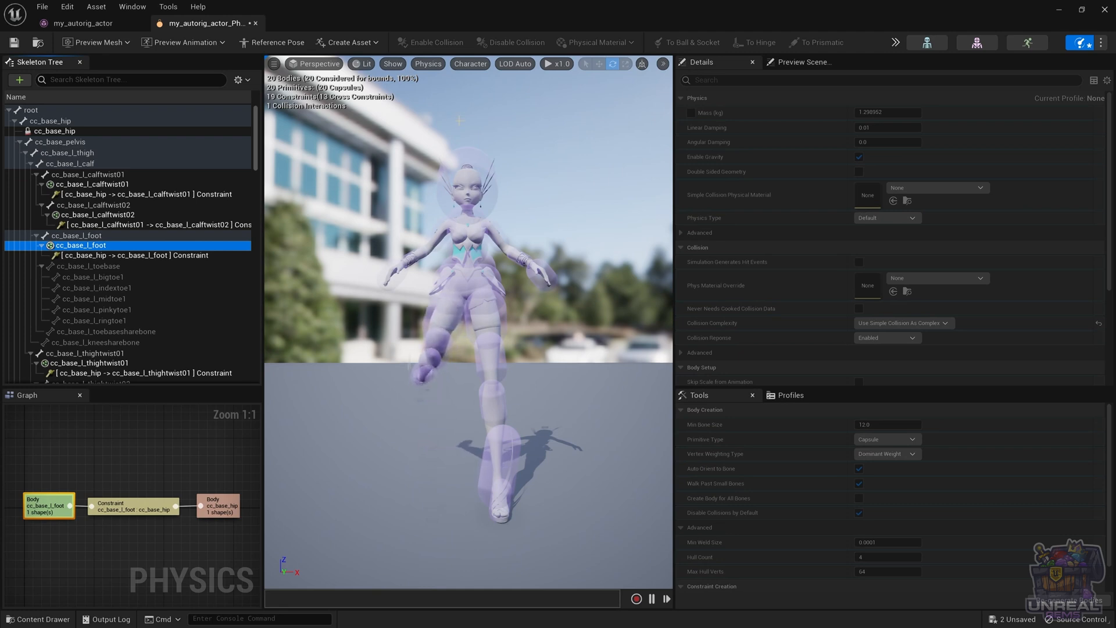
{"action": "left_click", "coordinate": [470, 63]}
{"action": "mouse_move", "coordinate": [480, 106]}
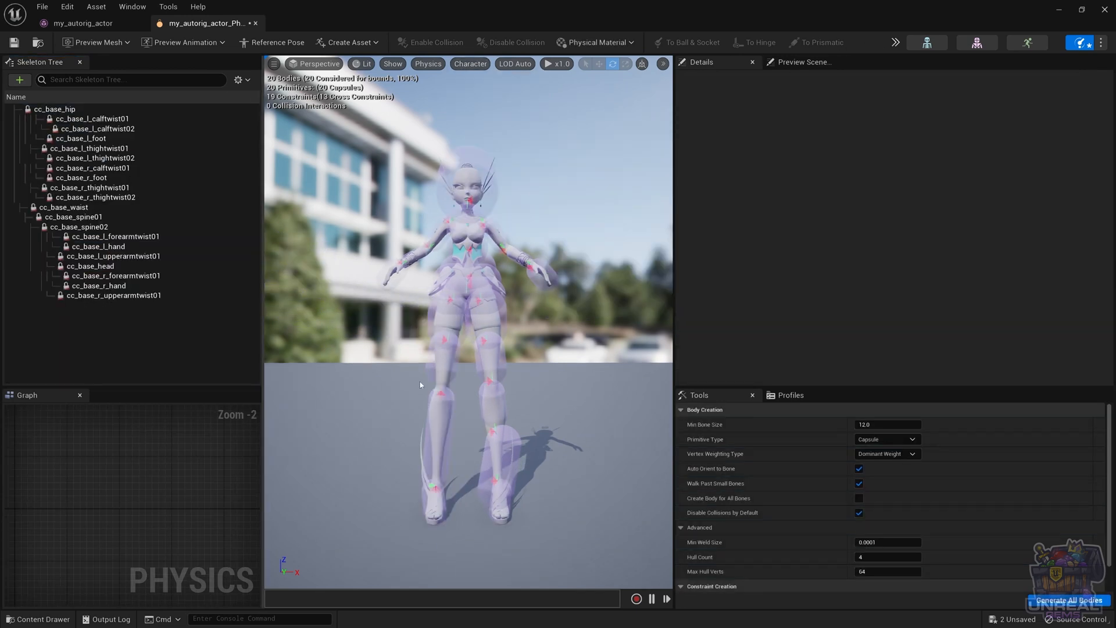
Enable collision between the cc_base_r_calftwist01 and cc_base_r_thightwist02 bodies
{"action": "left_click", "coordinate": [440, 415]}
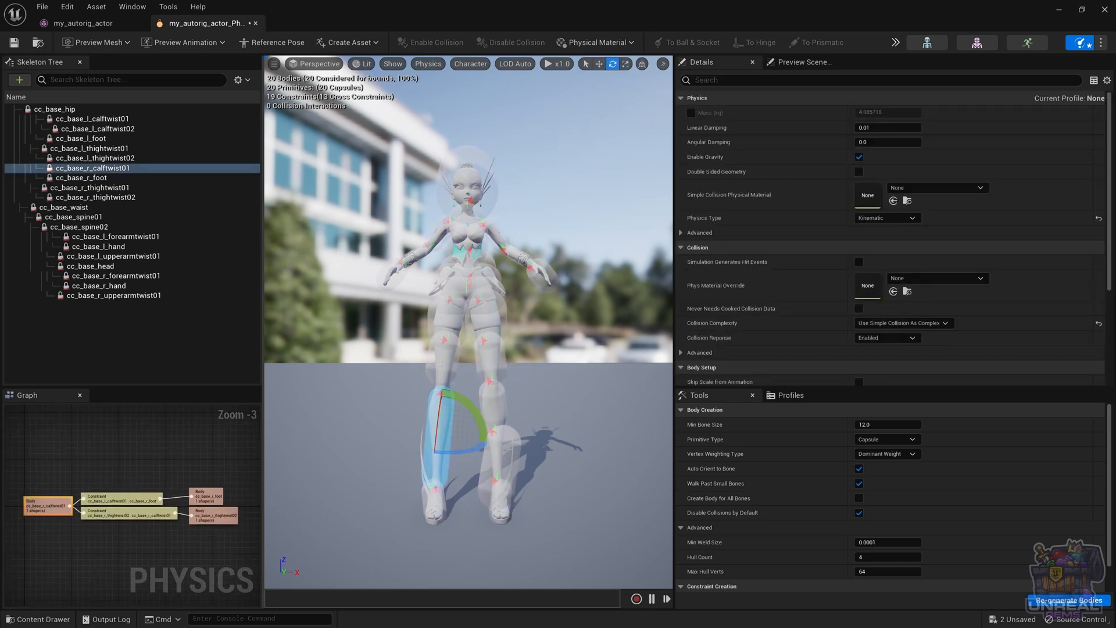
{"action": "left_click", "coordinate": [440, 367], "text": "ctrl"}
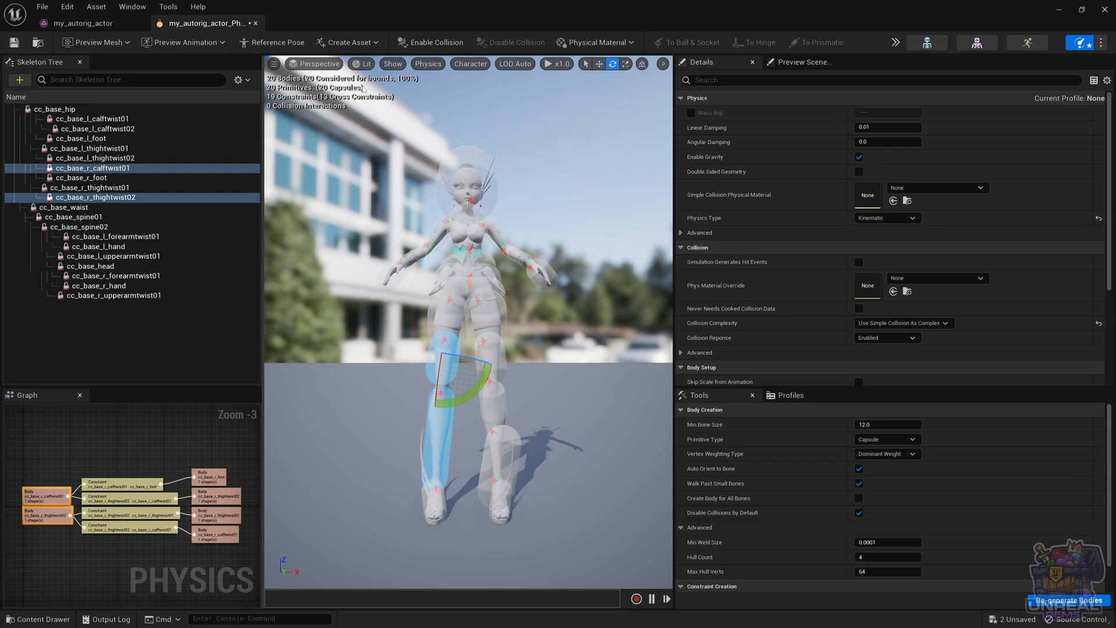
{"action": "left_click", "coordinate": [438, 40]}
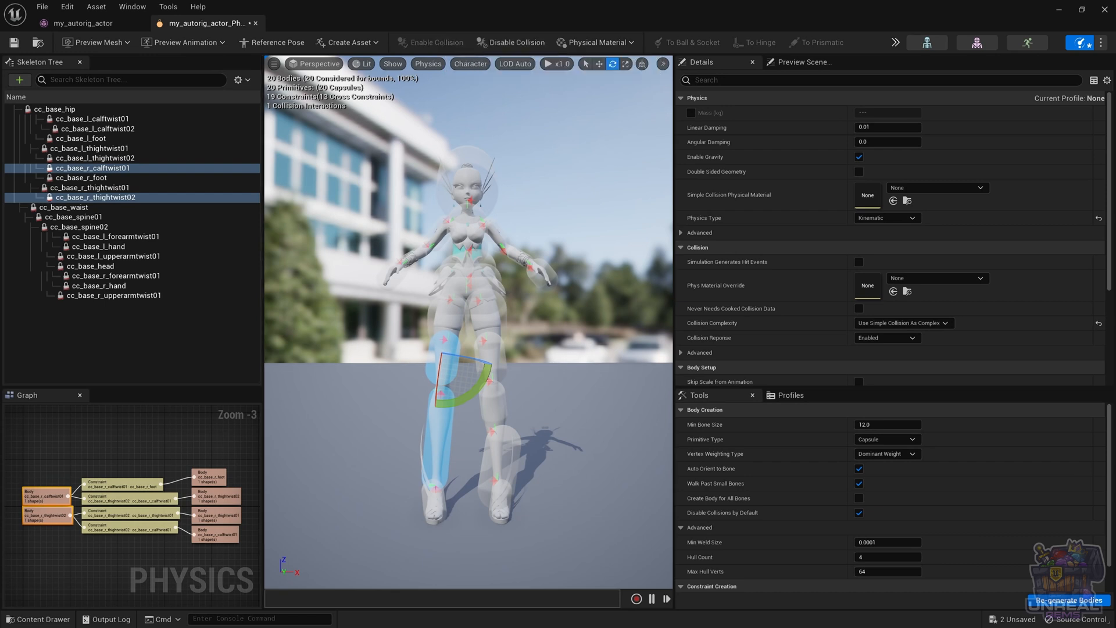
Select the right calf and thigh bodies one at a time to compare the viewport highlighting of the bodies each can collide with
{"action": "left_click", "coordinate": [419, 406]}
{"action": "left_click", "coordinate": [439, 422]}
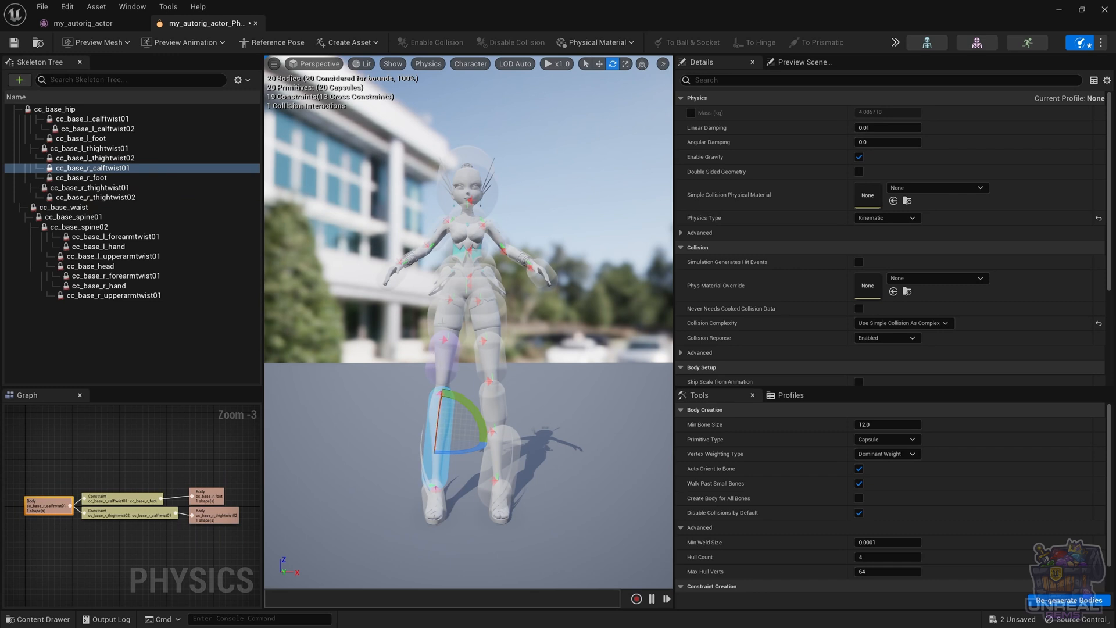
{"action": "left_click", "coordinate": [442, 322]}
{"action": "left_click", "coordinate": [437, 364]}
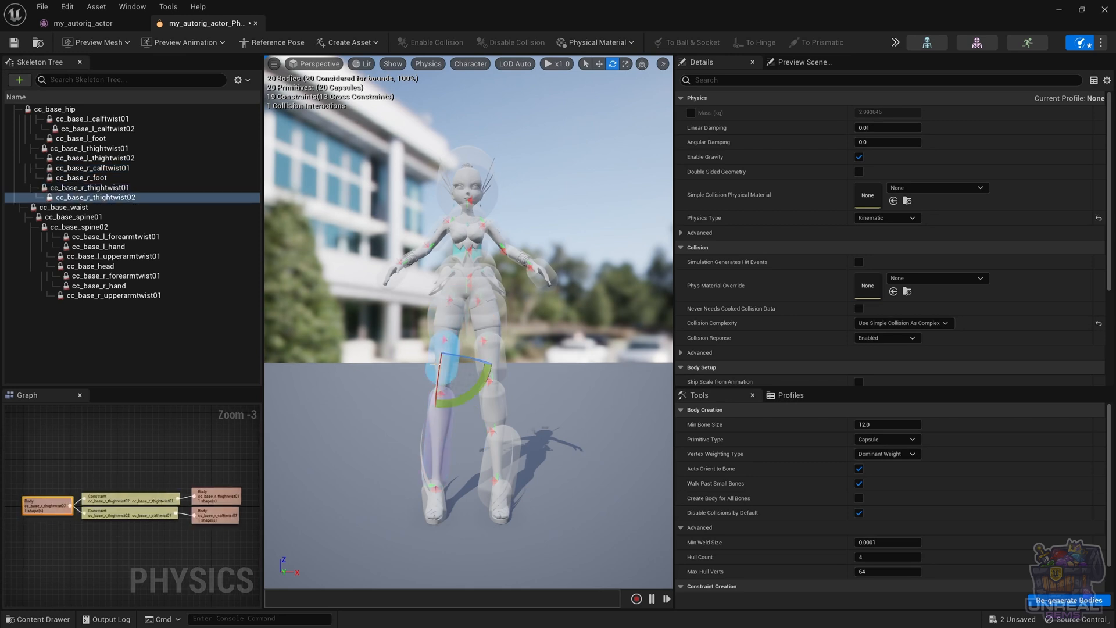
{"action": "left_click", "coordinate": [440, 320]}
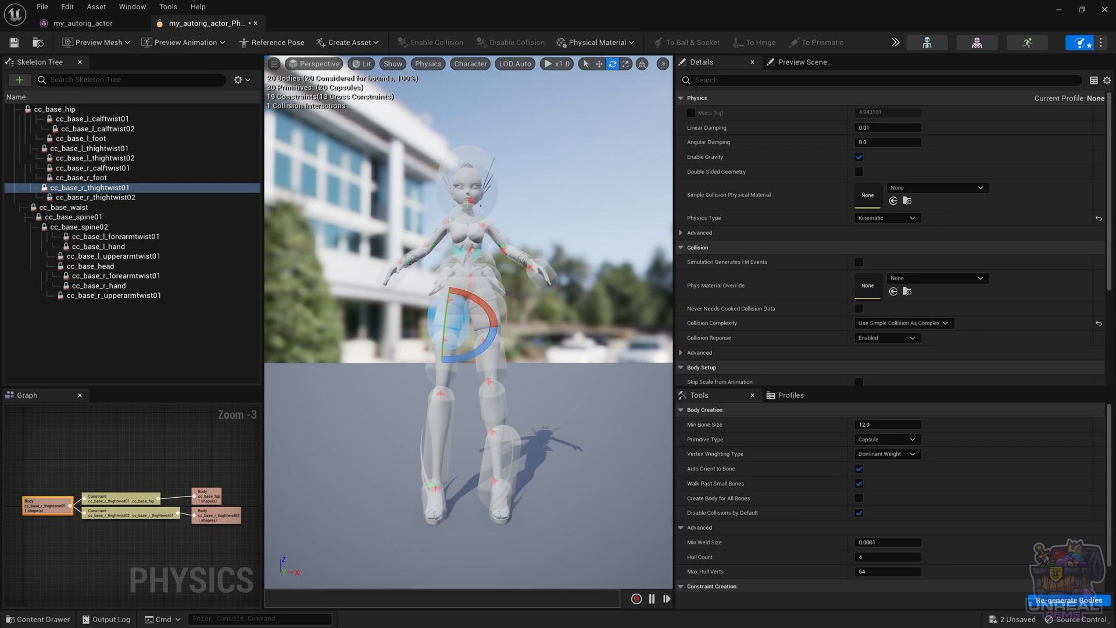
{"action": "left_click", "coordinate": [438, 363]}
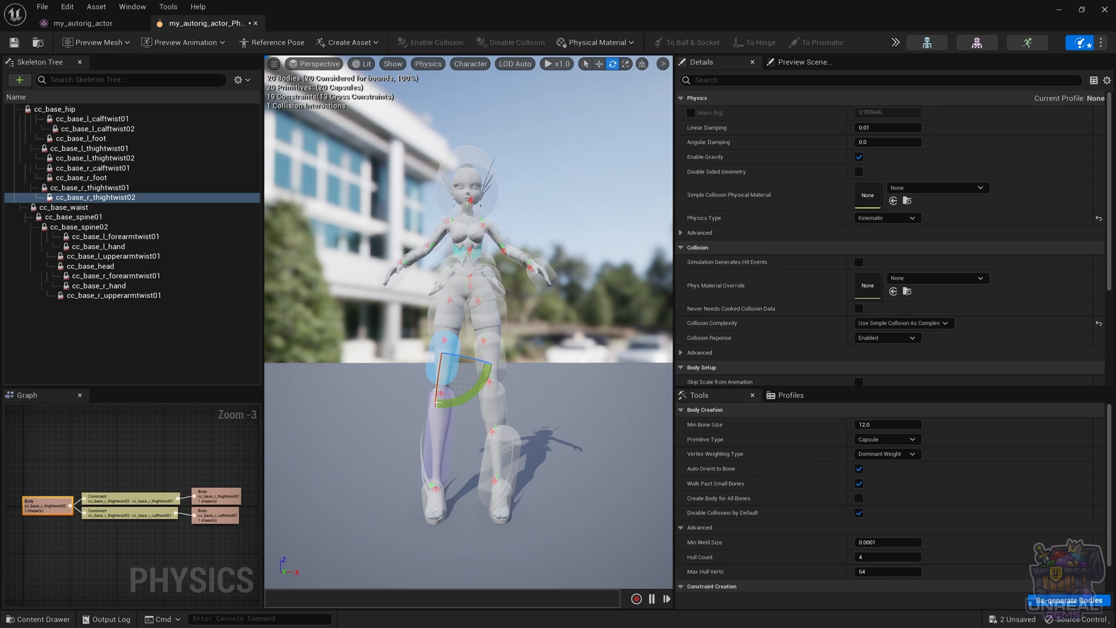
{"action": "left_click", "coordinate": [398, 408]}
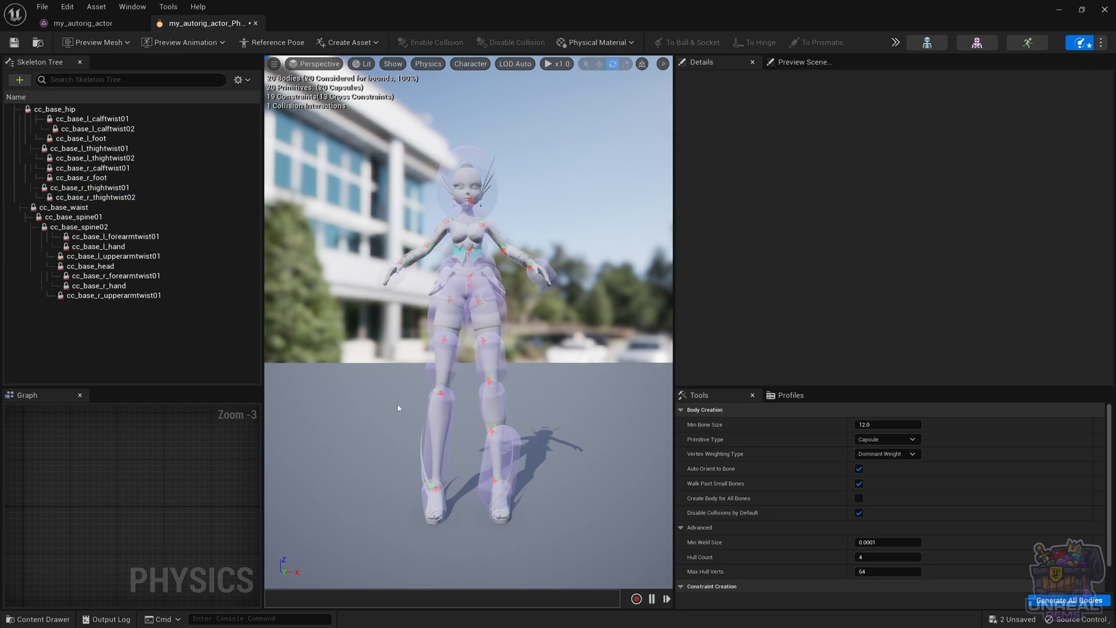
{"action": "left_click", "coordinate": [444, 420]}
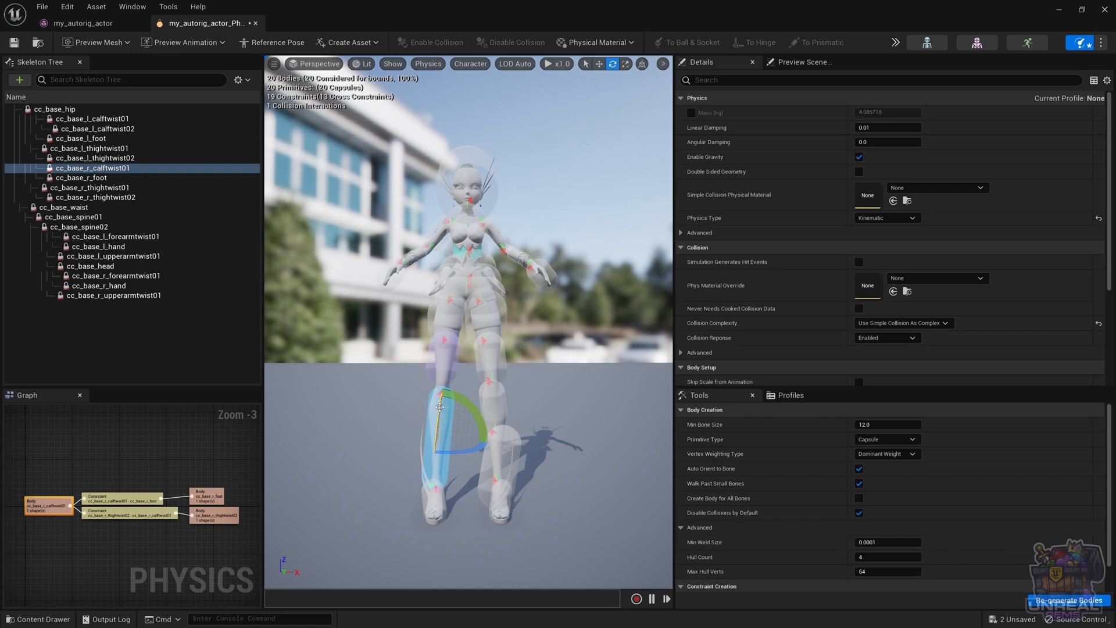
{"action": "left_click", "coordinate": [415, 397]}
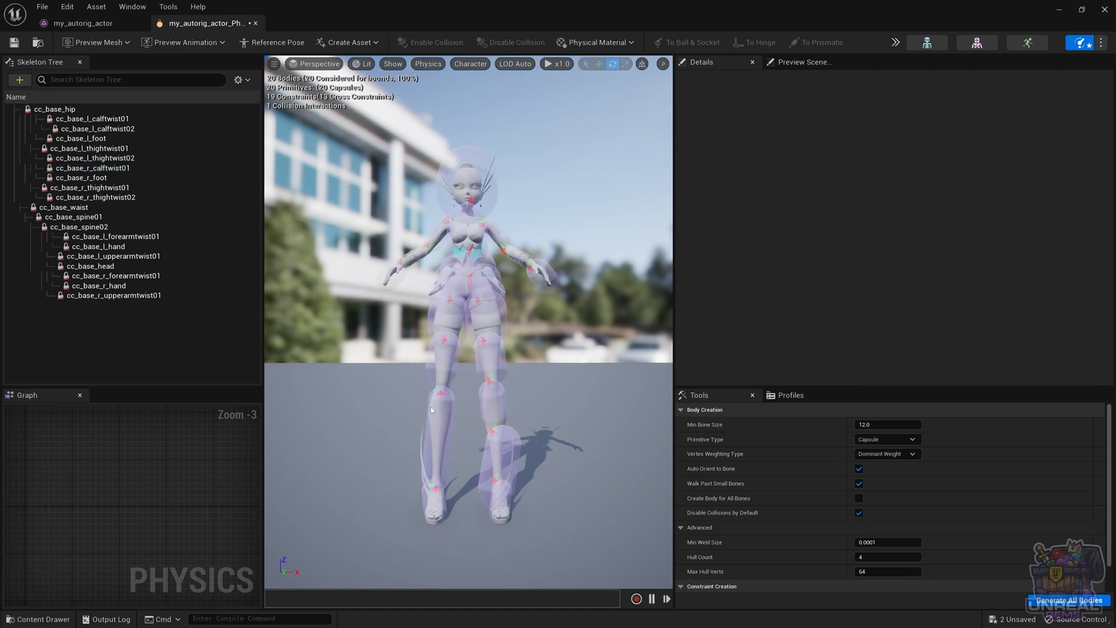
{"action": "left_click", "coordinate": [443, 414]}
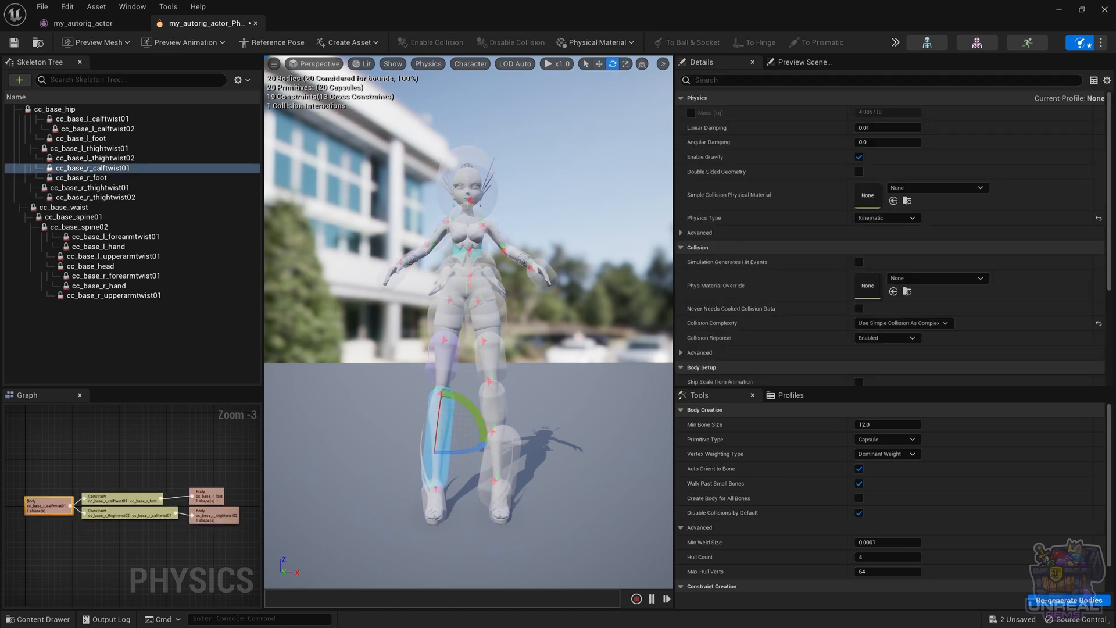